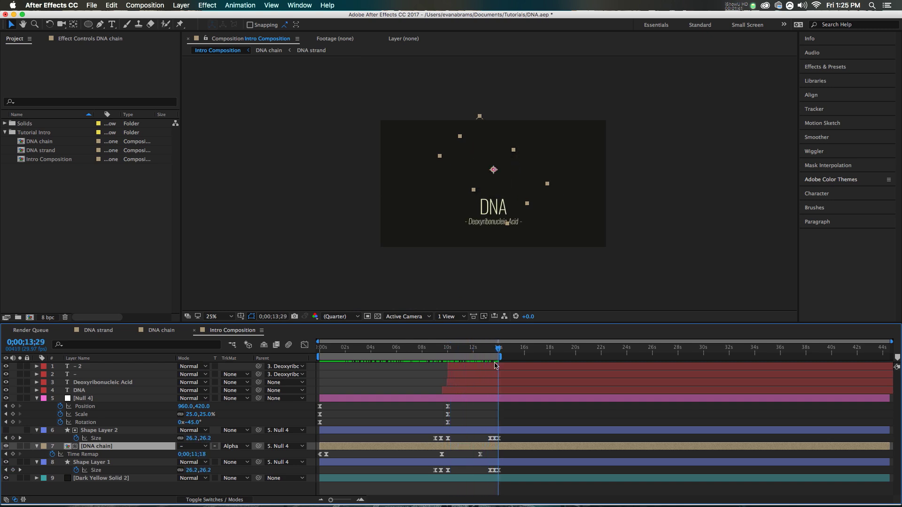
- Examine the Null 4 and DNA chain layers and the chain's Time Remap keyframes at several times in the Intro Composition
left_click(381, 399)
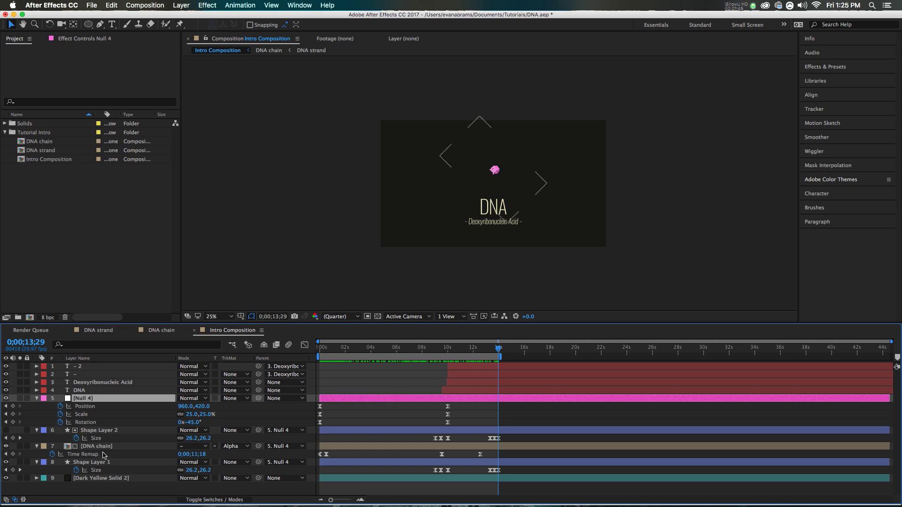
left_click(368, 446)
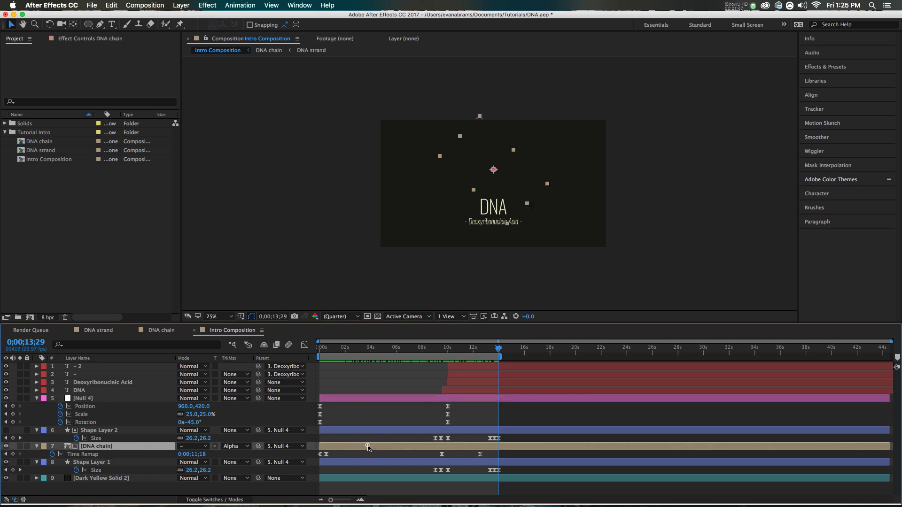
left_click_drag(403, 350, 382, 358)
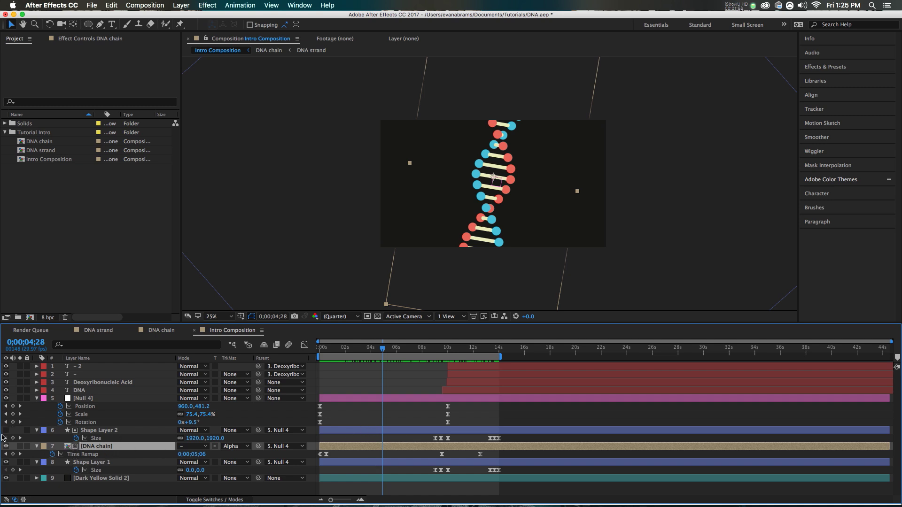
left_click(87, 455)
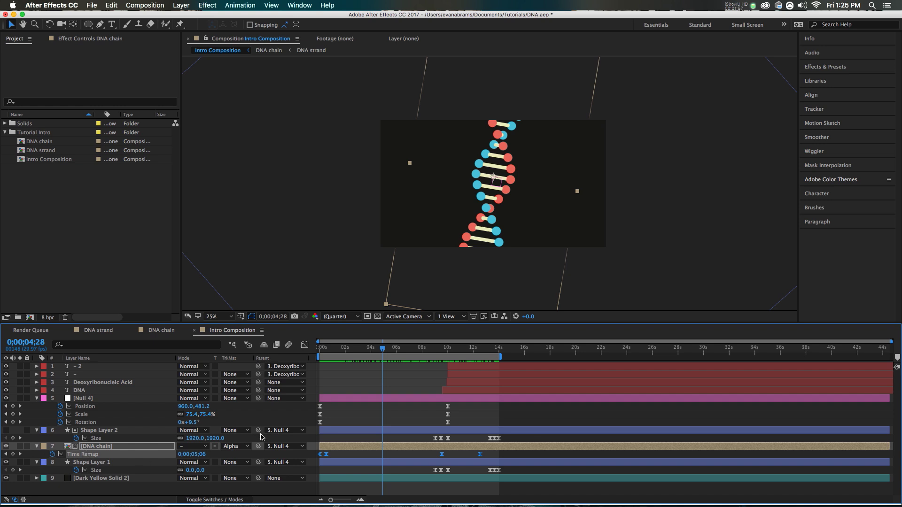
left_click(461, 352)
key("space")
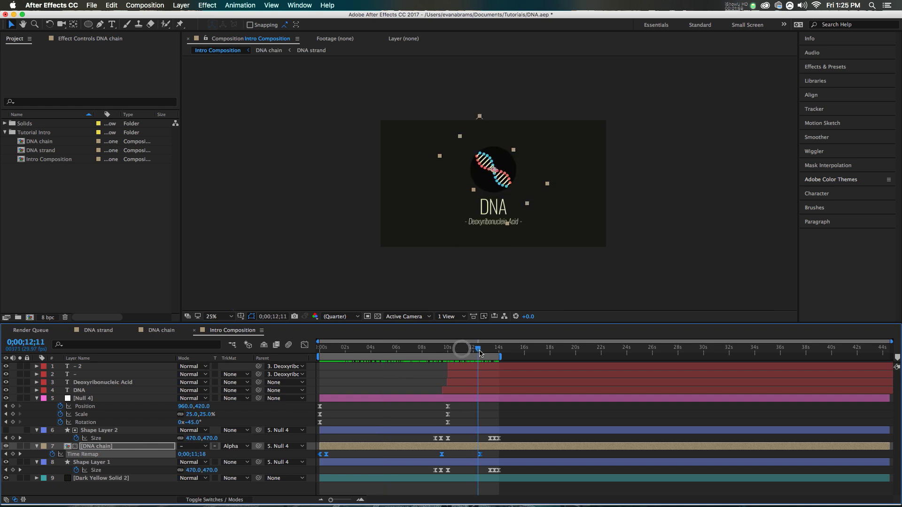
- Open the DNA chain composition and examine its stacked DNA strand layers and the first layer's looping Time Remap expression
double_click(345, 447)
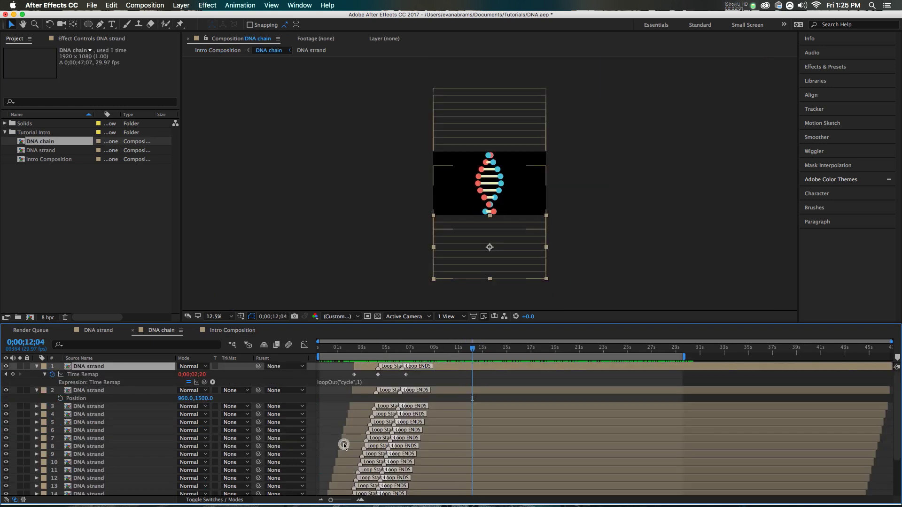
left_click(442, 372)
left_click(441, 369)
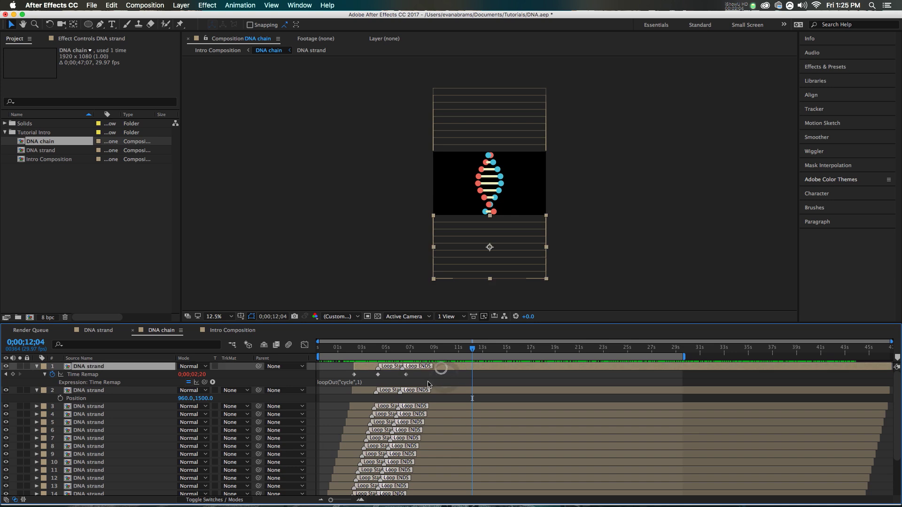
scroll(429, 383, "down", 5)
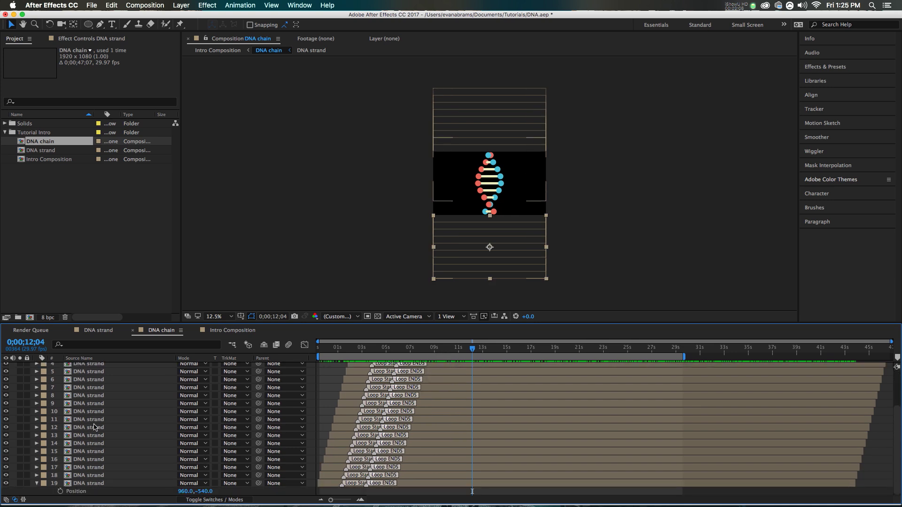
scroll(98, 475, "up", 5)
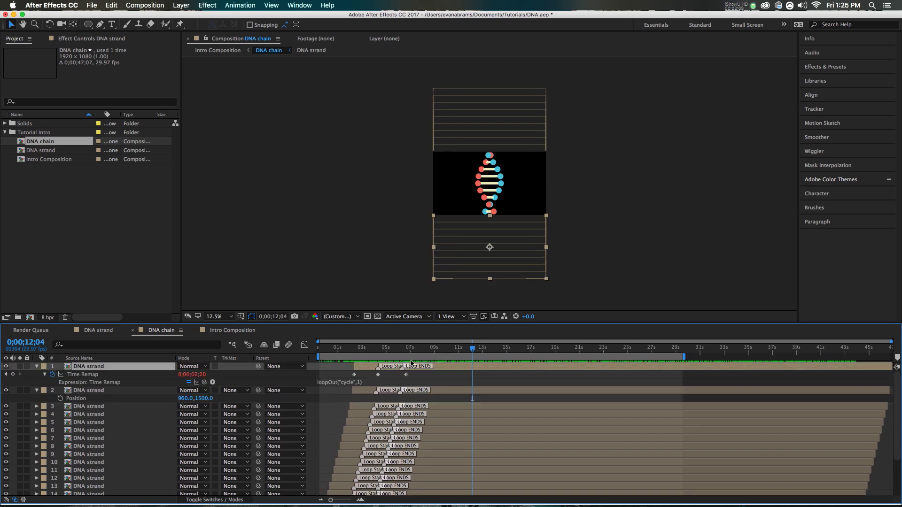
left_click(101, 374)
left_click(355, 381)
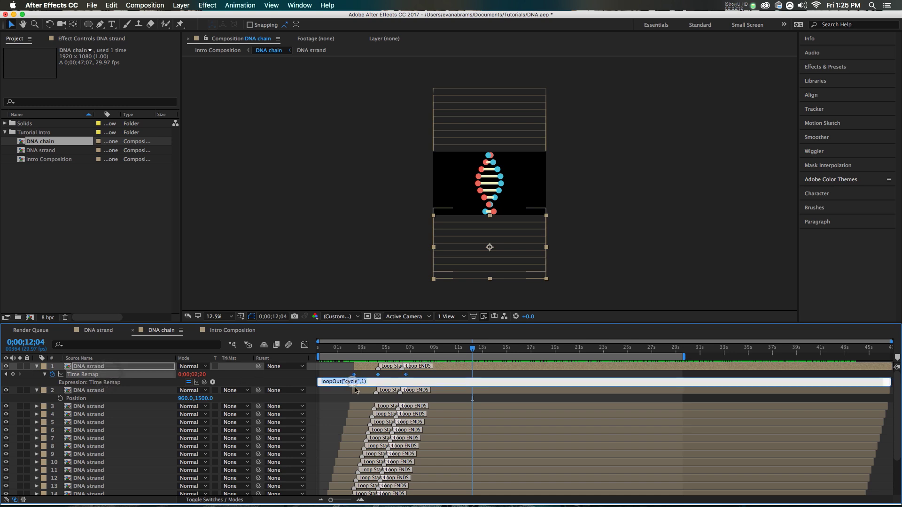
left_click(338, 375)
left_click_drag(399, 355, 590, 372)
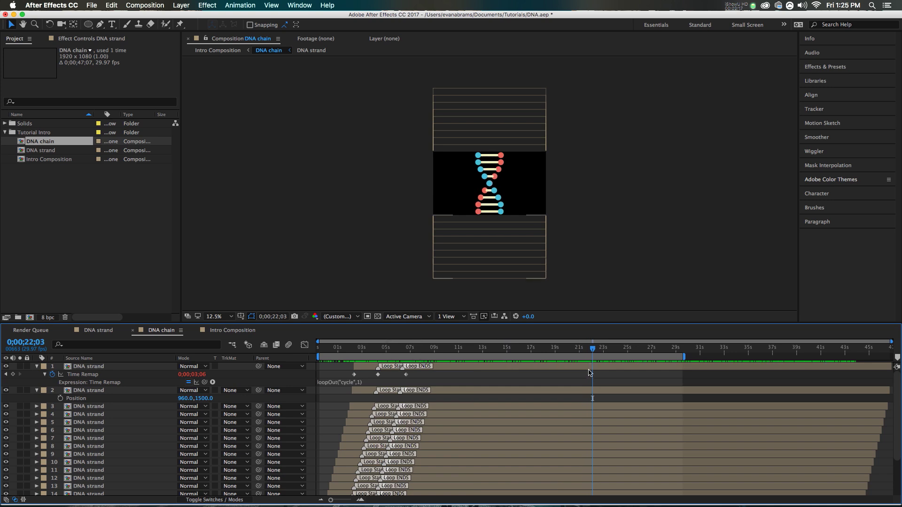
- Open the DNA strand composition and examine the orb and bar animation between the loop start and loop end markers
double_click(456, 367)
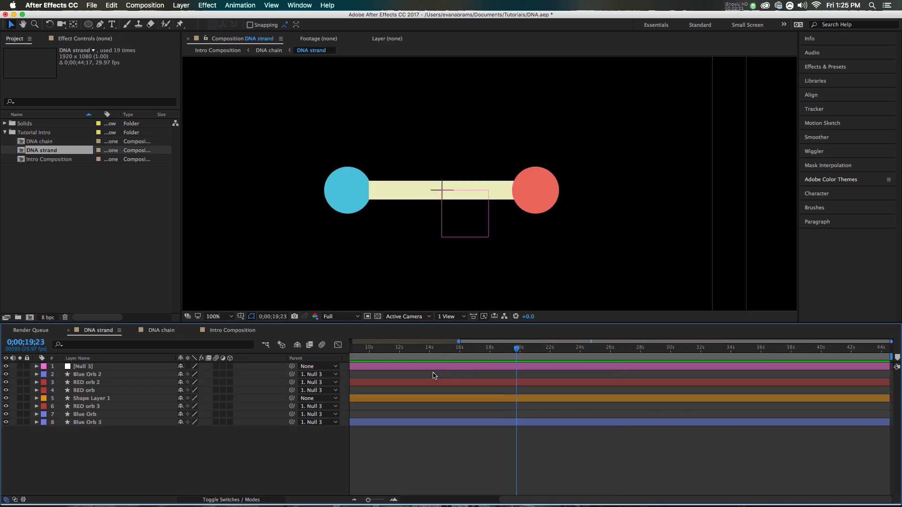
key("minus")
left_click_drag(388, 350, 403, 353)
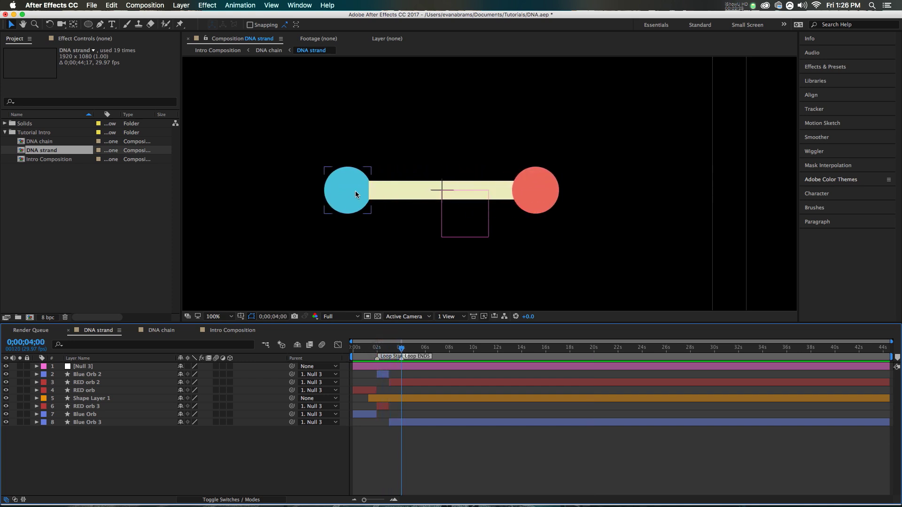
left_click(385, 348)
mouse_move(385, 349)
left_mouse_down()
mouse_move(400, 351)
mouse_move(386, 351)
left_mouse_up()
scroll(381, 367, "up", 3)
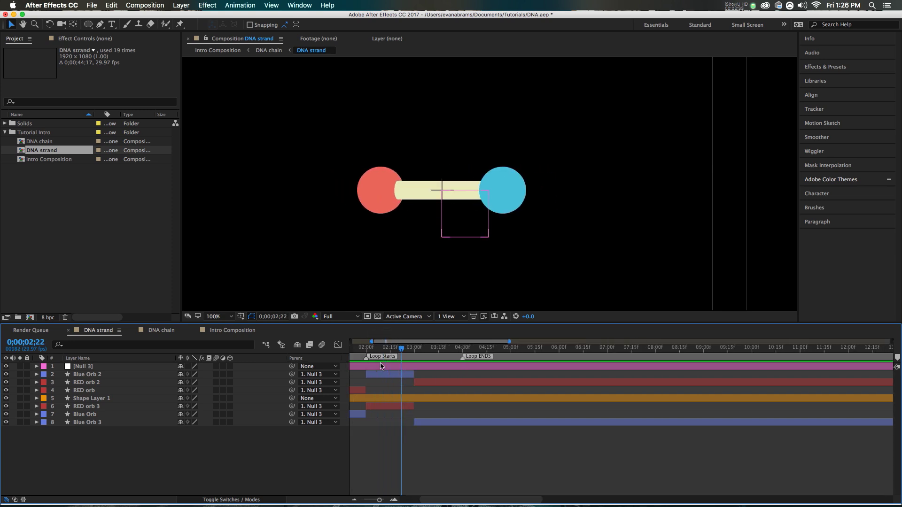
left_click_drag(452, 499, 430, 498)
key("minus")
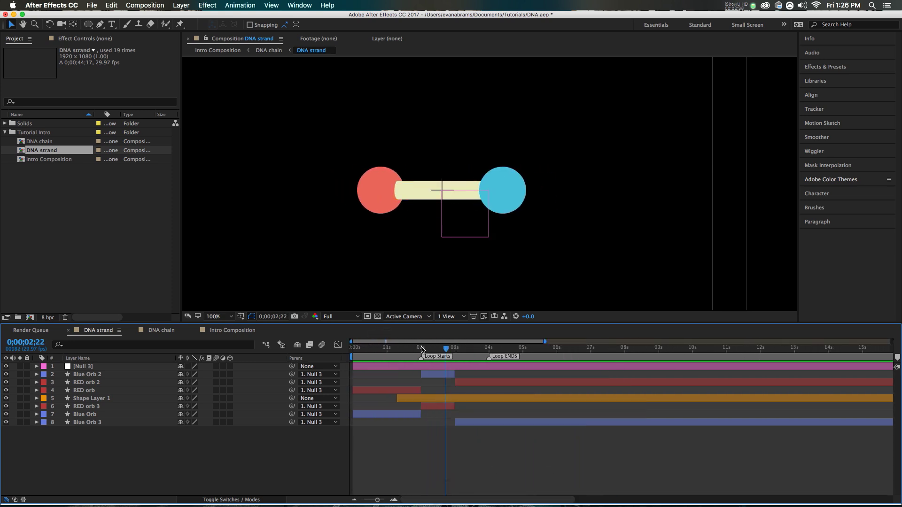
left_click_drag(420, 349, 460, 353)
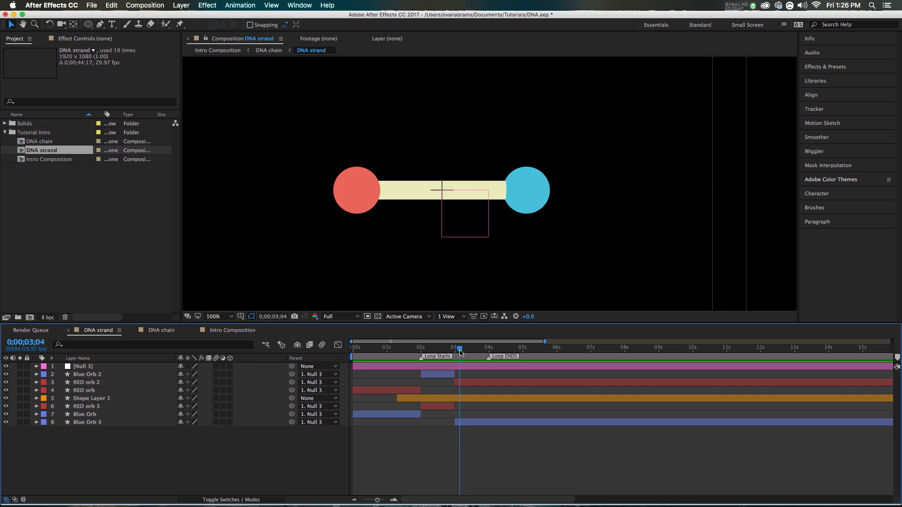
- Create a new 1920 x 1080 composition named Comp 1 at 29.97 fps with a duration of 0;00;44;17
left_click(31, 318)
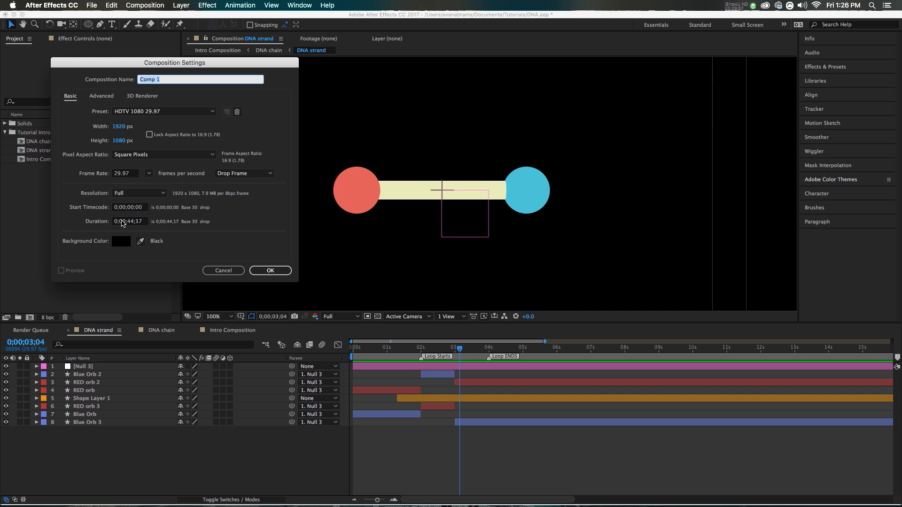
left_click(122, 222)
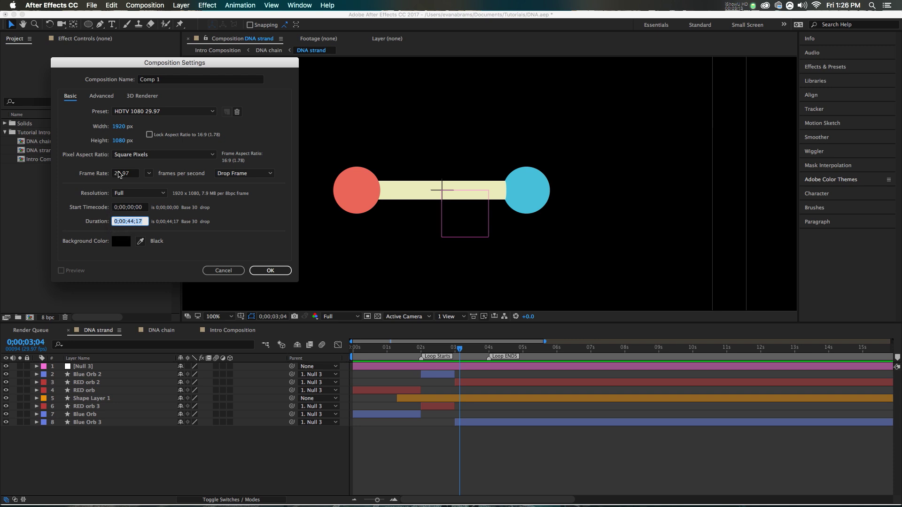
left_click(119, 173)
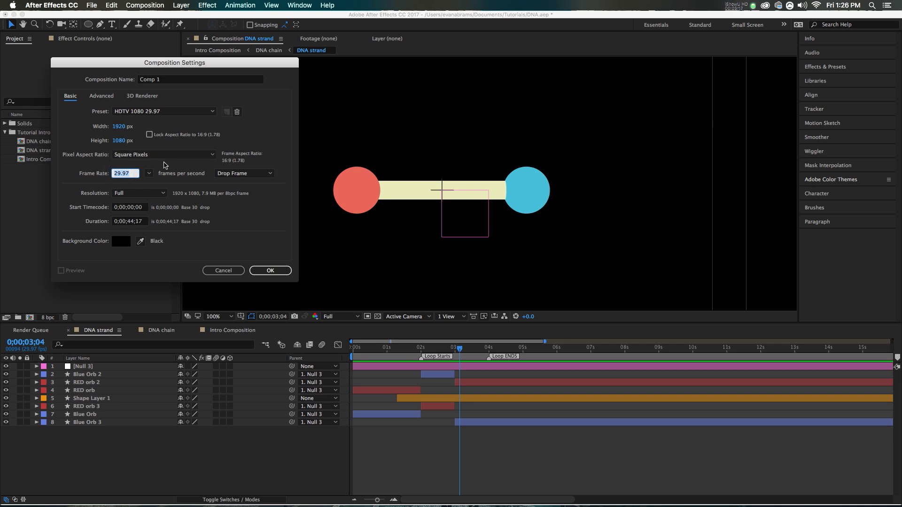
left_click(149, 173)
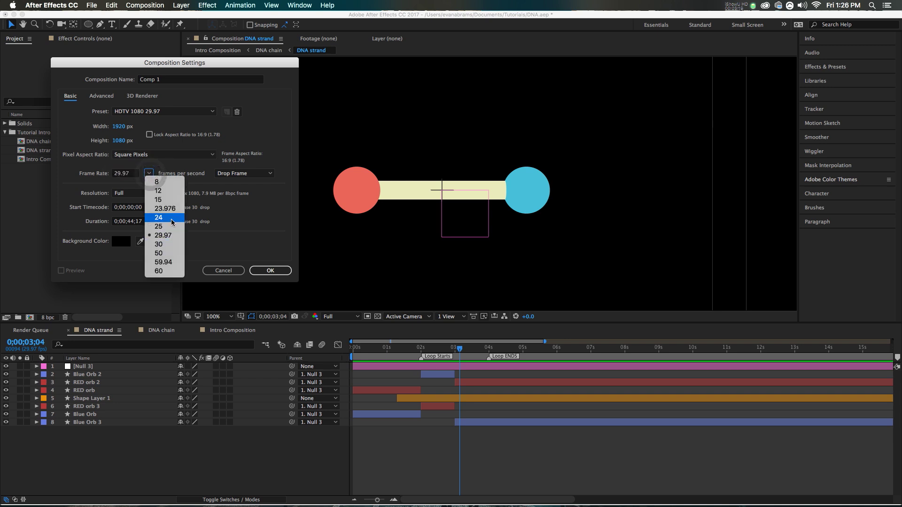
left_click(133, 182)
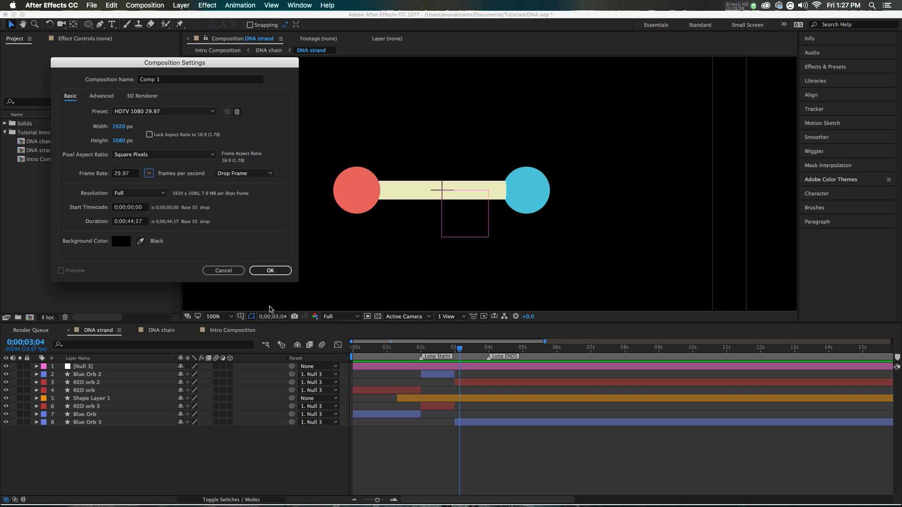
left_click(261, 276)
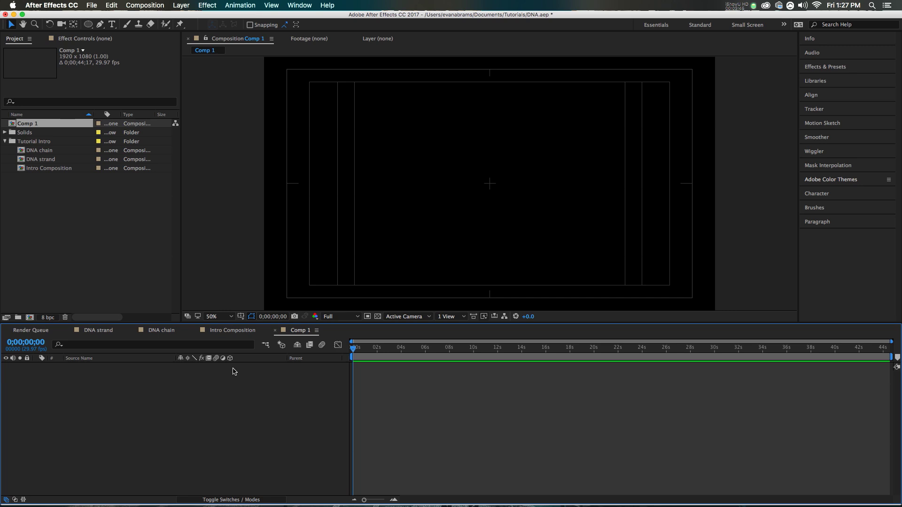
- Add a full-frame rectangle shape layer to Comp 1 with the Rectangle tool and return to the Selection tool
left_click(131, 430)
left_click(281, 405)
left_click_drag(88, 24, 103, 25)
double_click(94, 26)
key("v")
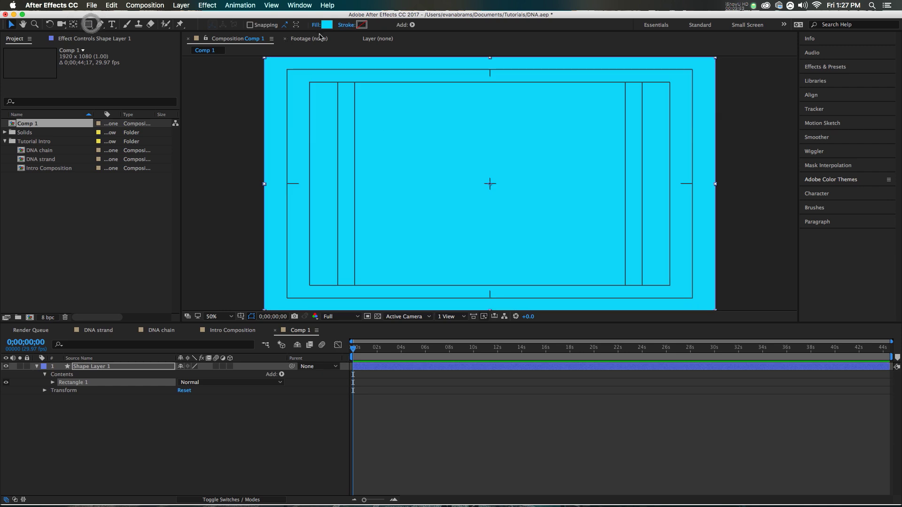
- Change the rectangle's fill colour to pale yellow (FFFFD8)
left_click(323, 26)
left_click_drag(141, 149, 141, 166)
left_click_drag(120, 81, 122, 124)
left_click_drag(140, 166, 140, 172)
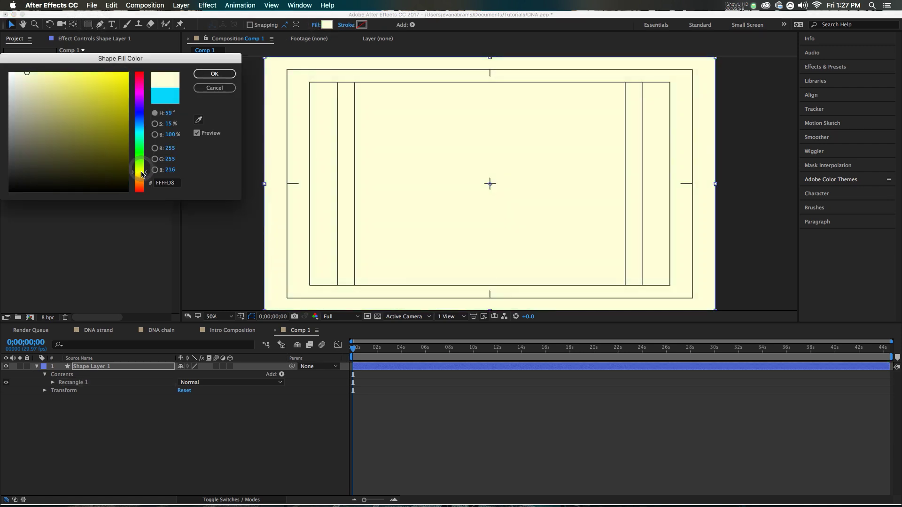
left_click(214, 74)
- Set the size of Rectangle Path 1 to 310 wide by 40 high
left_click(53, 382)
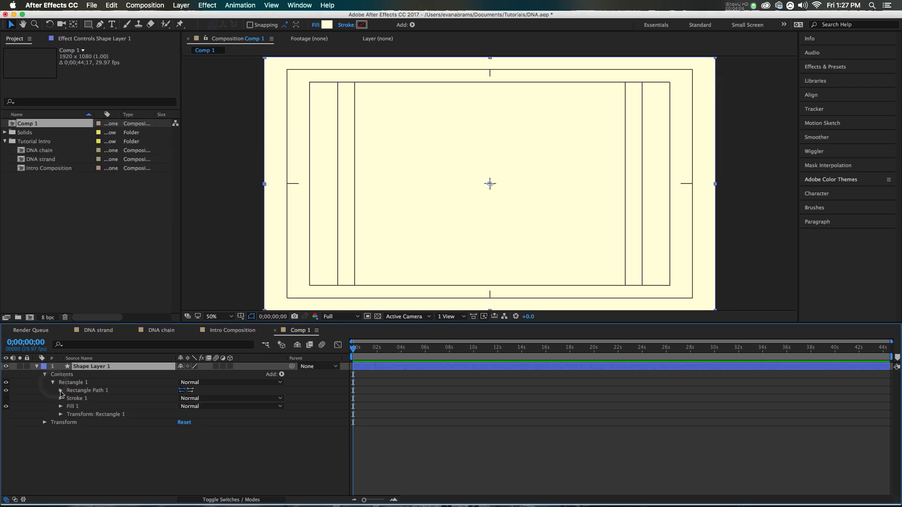
left_click(61, 391)
left_click(181, 400)
left_click(208, 400)
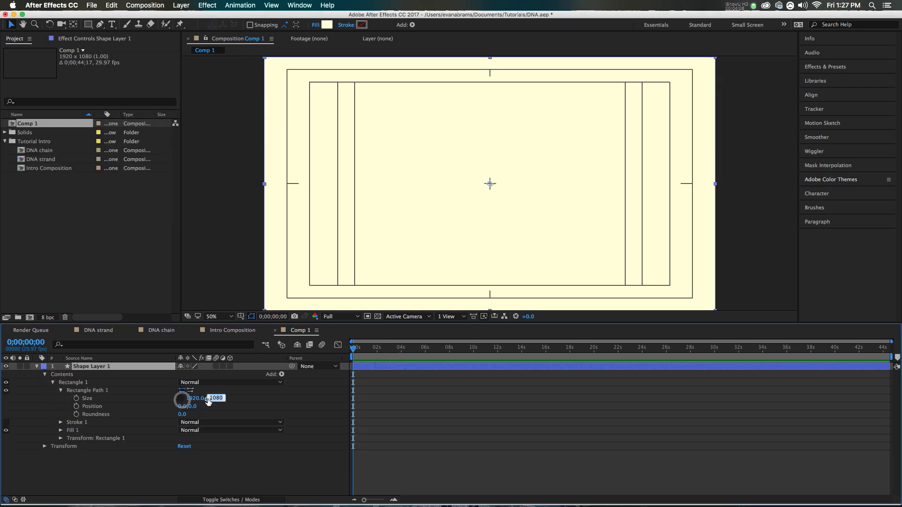
type("40")
key("Return")
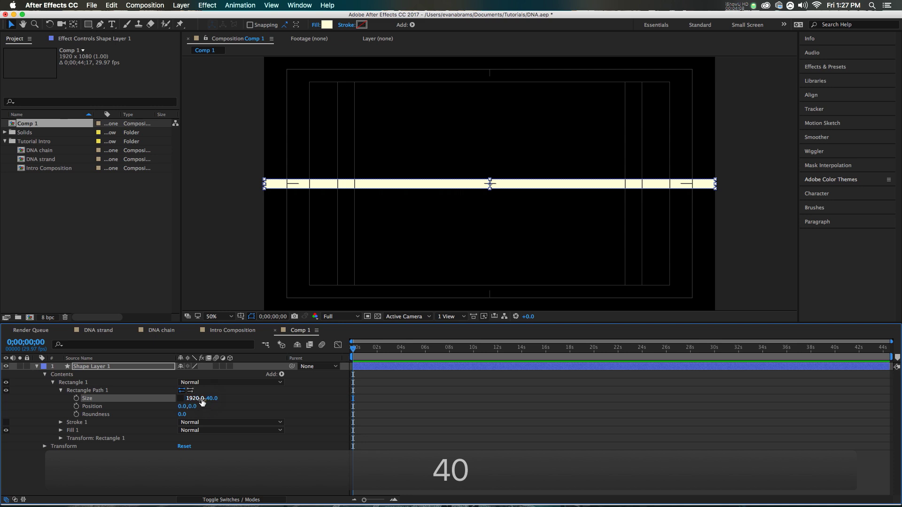
left_click_drag(202, 401, 201, 399)
left_click(201, 399)
type("310")
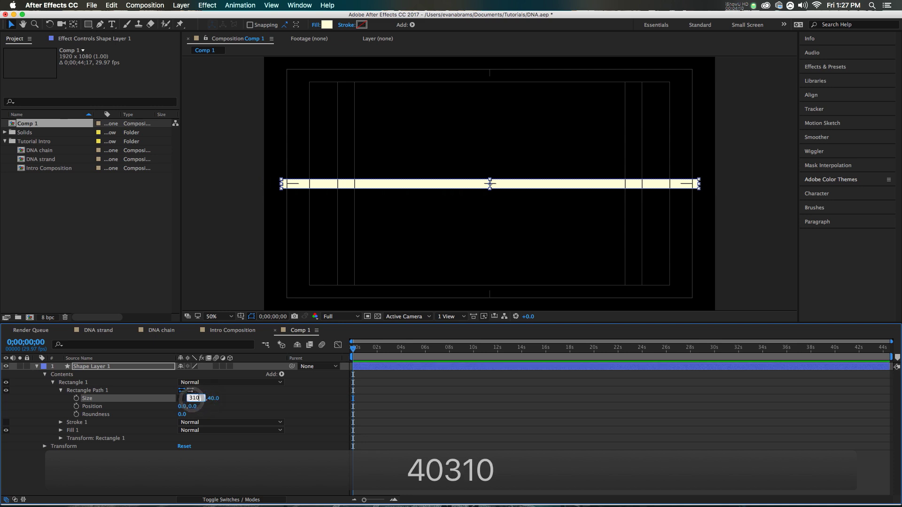
key("Return")
left_click(303, 398)
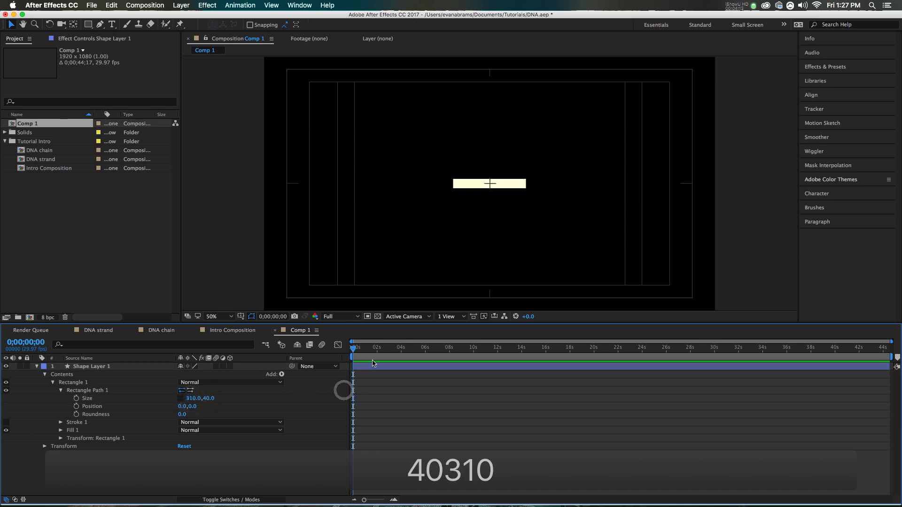
- Add composition markers to Comp 1 at 0;00;02;00 and 0;00;04;00
scroll(372, 390, "up", 5)
left_click_drag(448, 499, 437, 499)
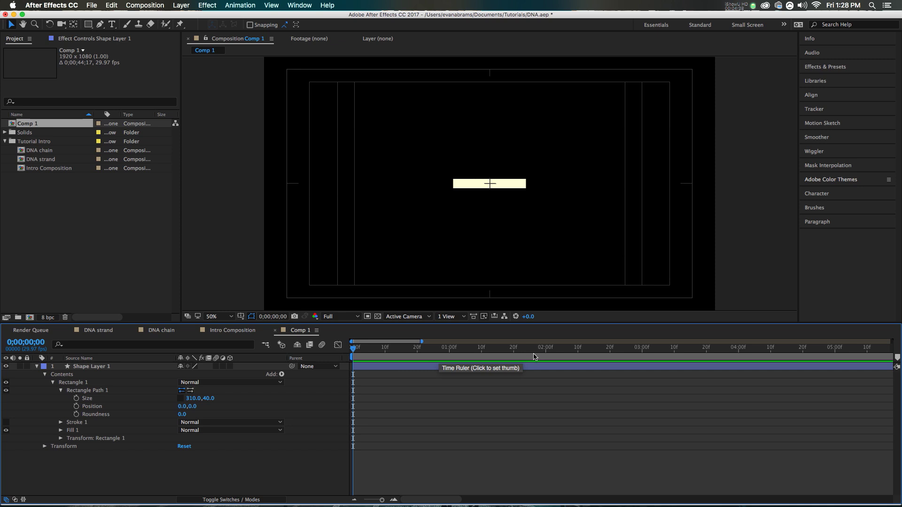
left_click(110, 398)
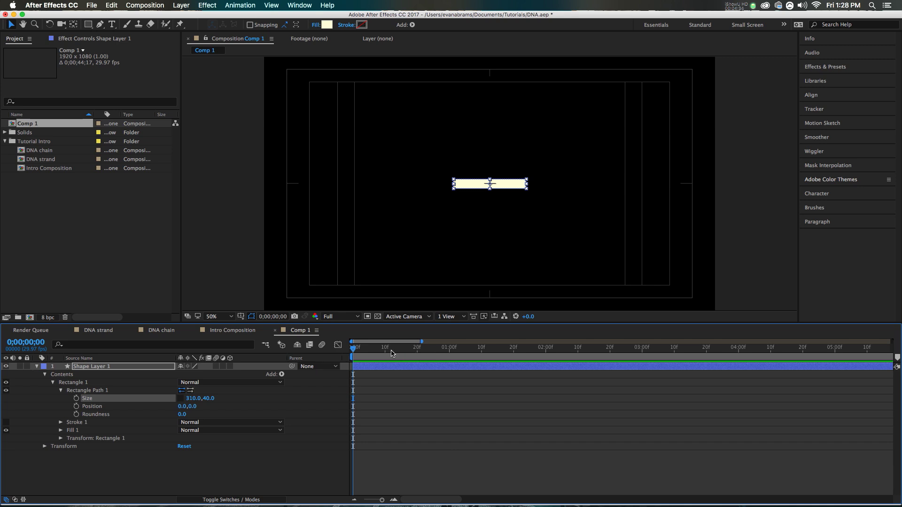
left_click_drag(392, 353, 547, 360)
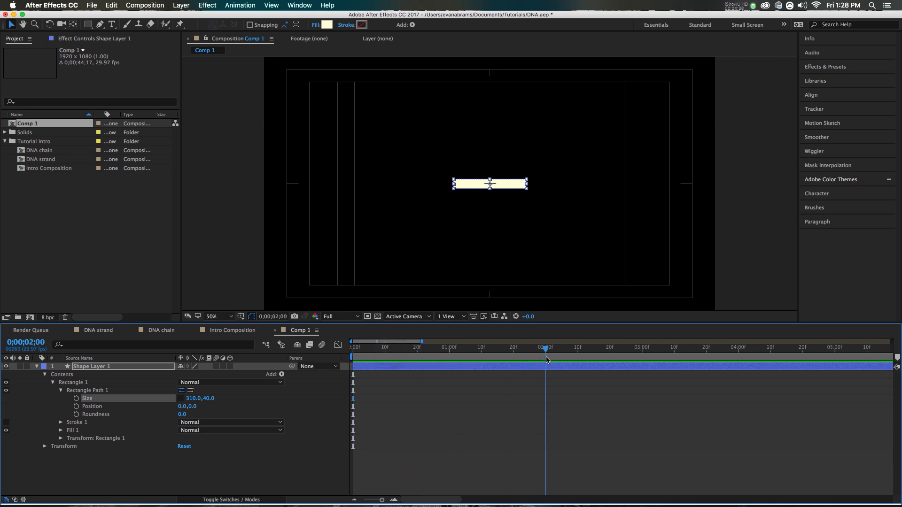
left_click(518, 447)
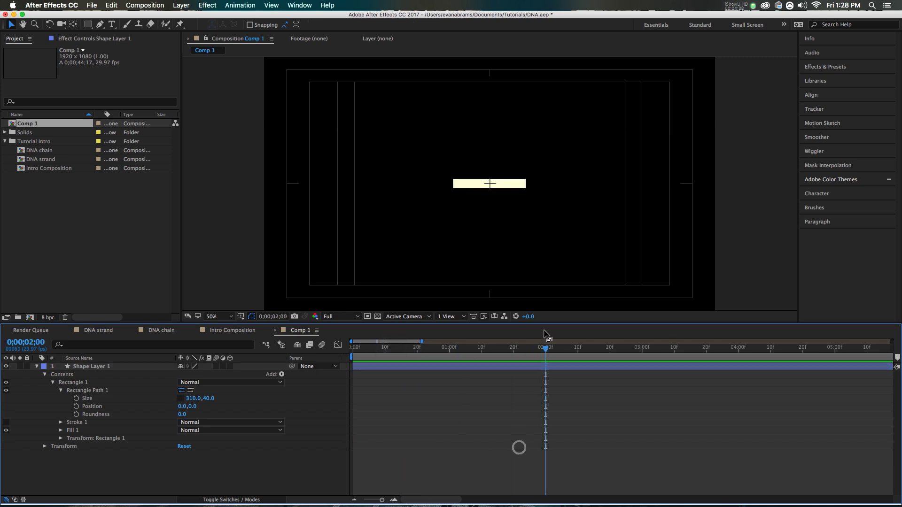
key("KP_Multiply")
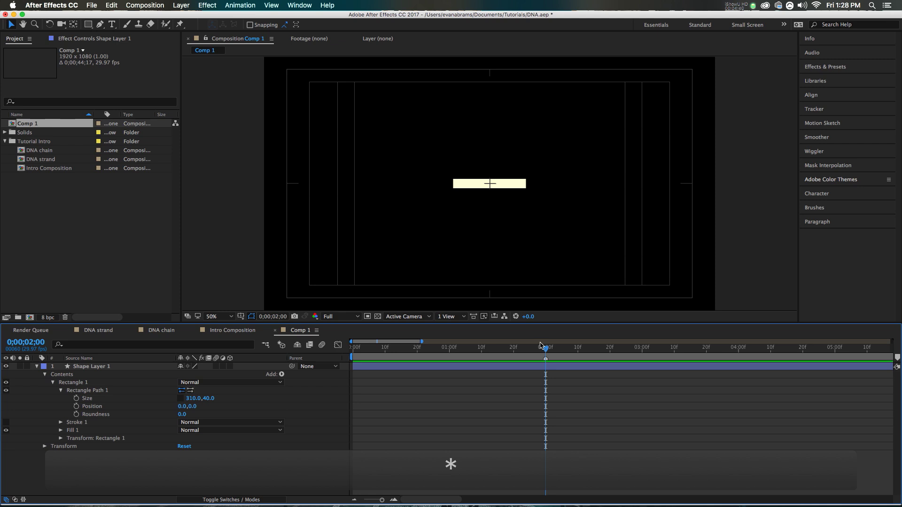
left_click(735, 348)
key("KP_Multiply")
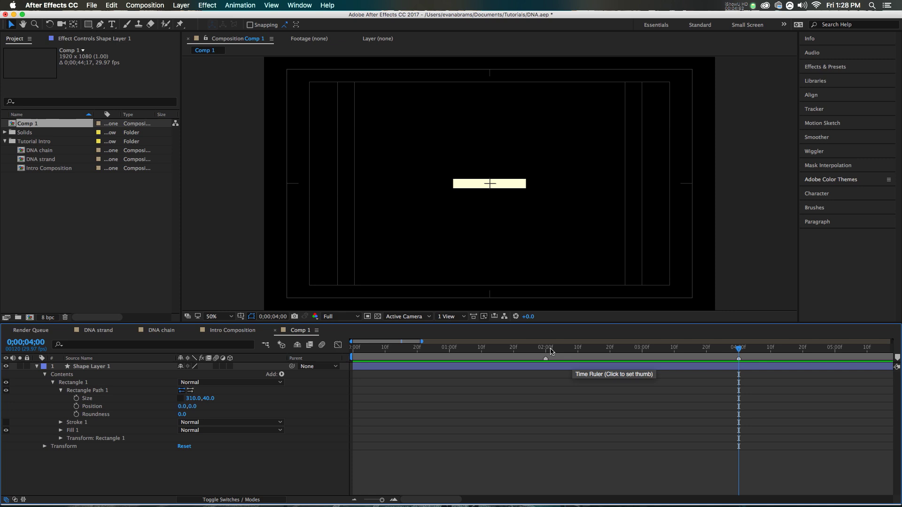
- Label the composition marker at 0;00;02;00 "loop start" and the one at 0;00;04;00 "loop end"
left_click(546, 356)
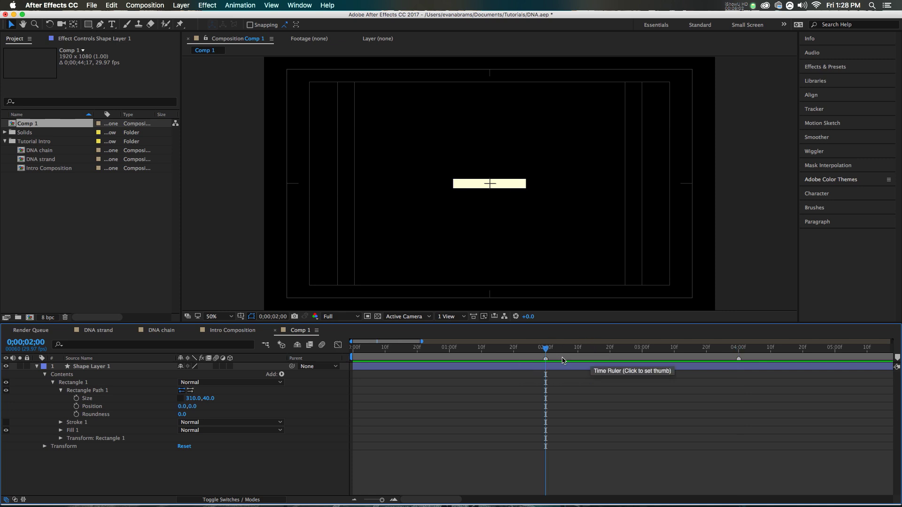
double_click(546, 360)
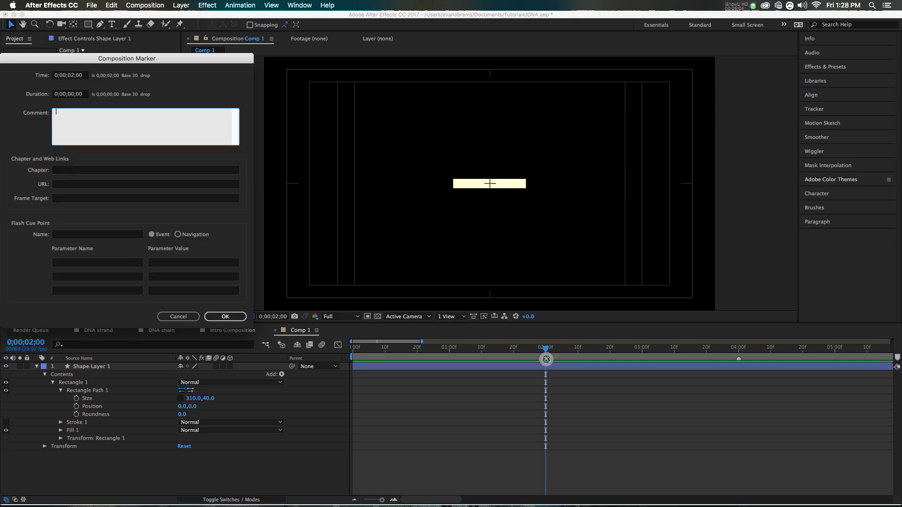
type("loop start")
key("Return")
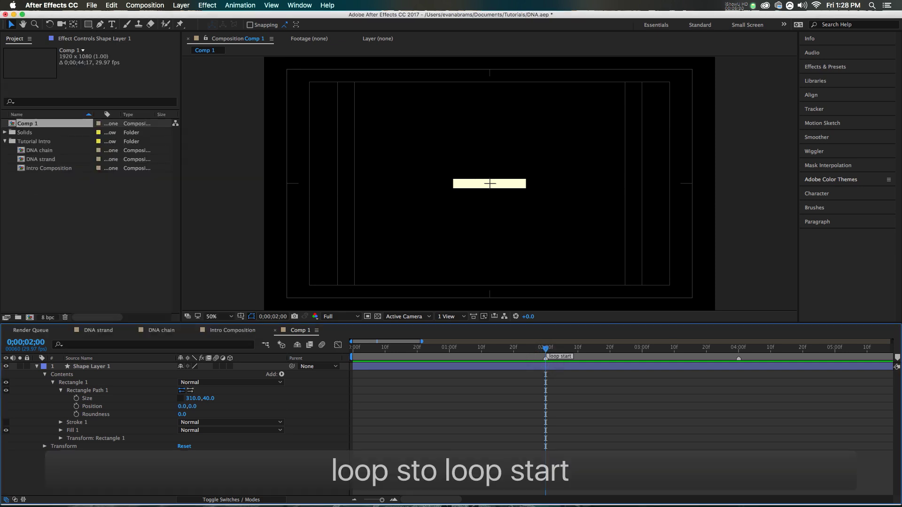
double_click(739, 359)
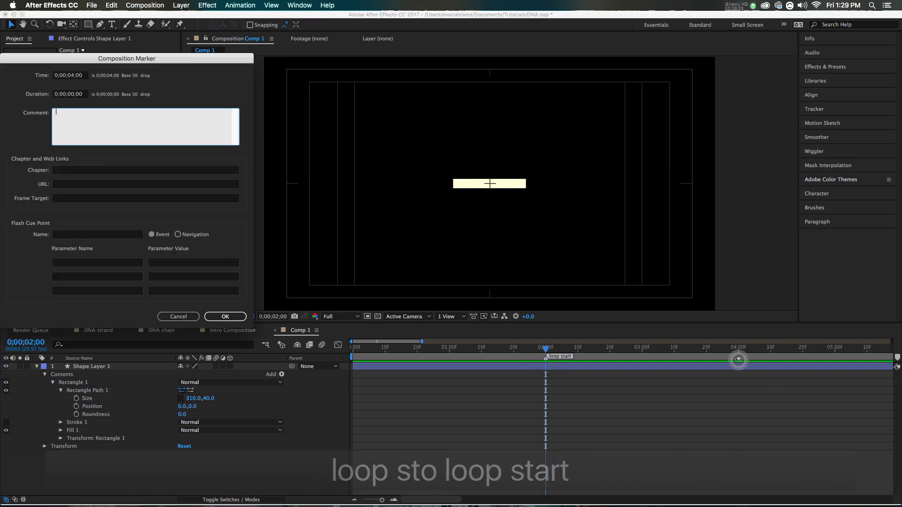
type("loop end")
key("Return")
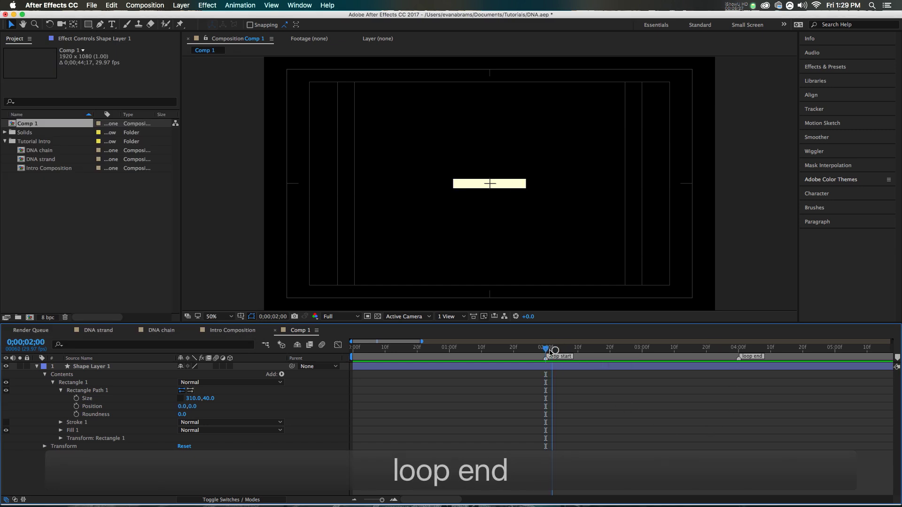
- Keyframe Rectangle Path 1's Size at 310 by 40 at 0;00;02;00, 0;00;03;00 and 0;00;04;00
left_click(555, 368)
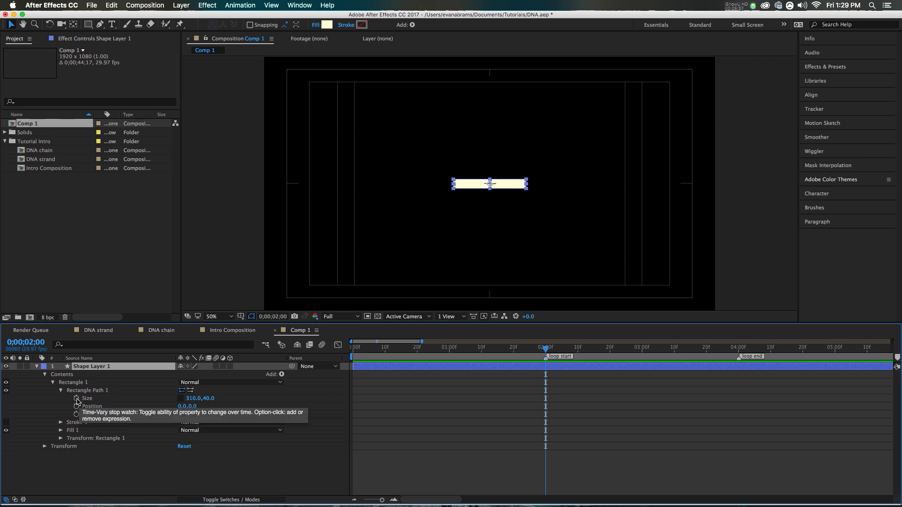
left_click(77, 399)
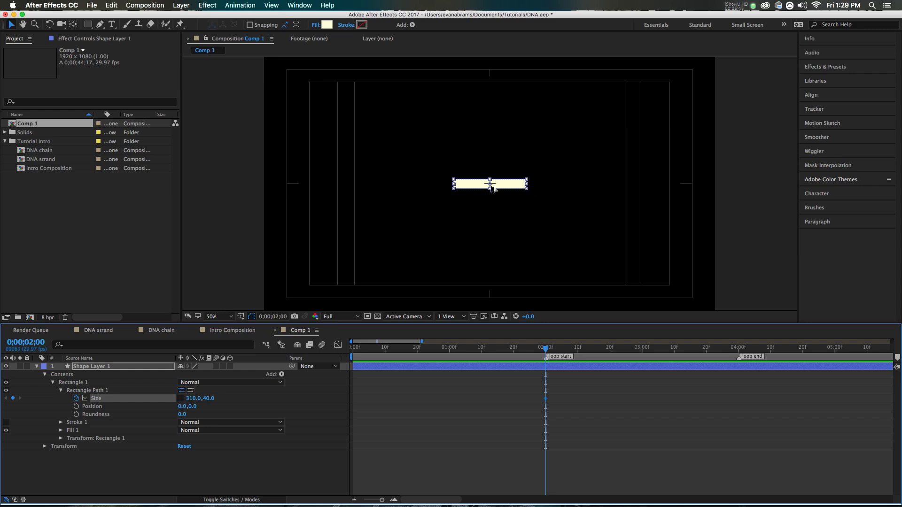
scroll(489, 184, "up", 4)
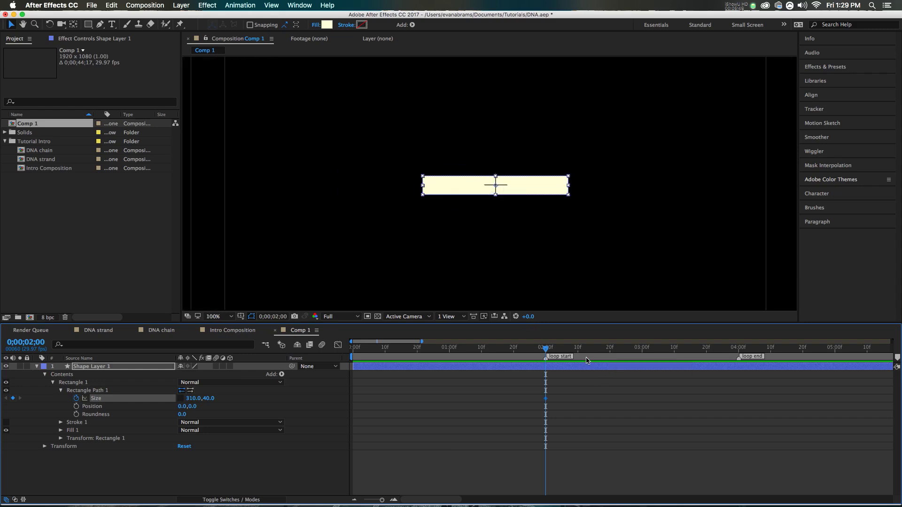
left_click_drag(579, 352, 715, 350)
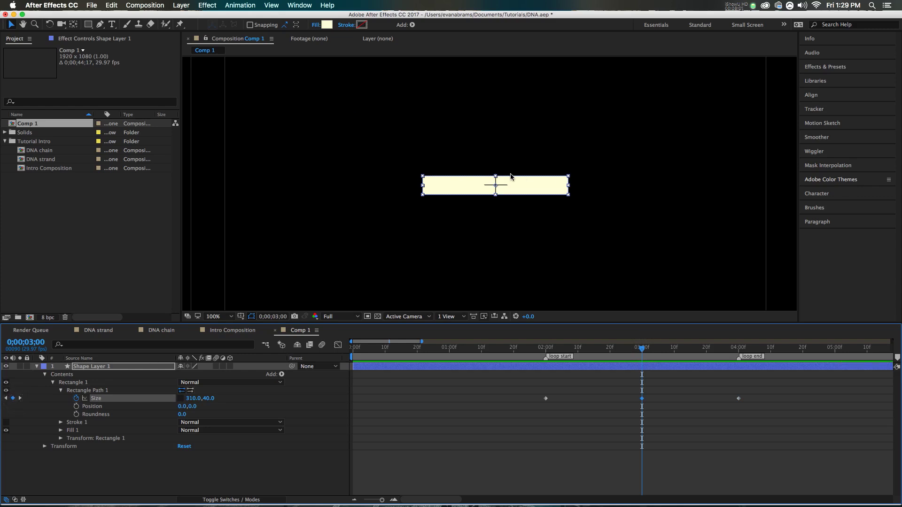
- Set Rectangle Path 1's width to 0 at 0;00;02;15 and 0;00;03;15, and scrub through the loop to check it
left_click(590, 349)
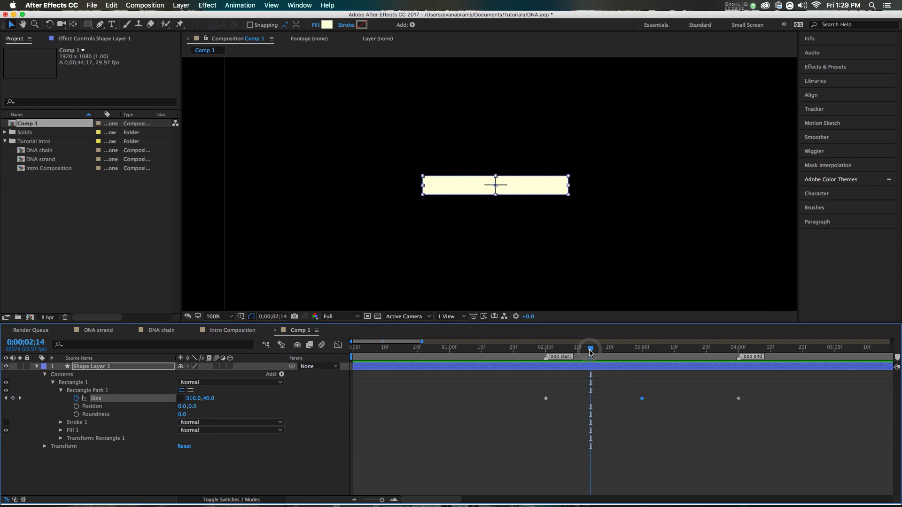
left_click_drag(591, 350, 593, 350)
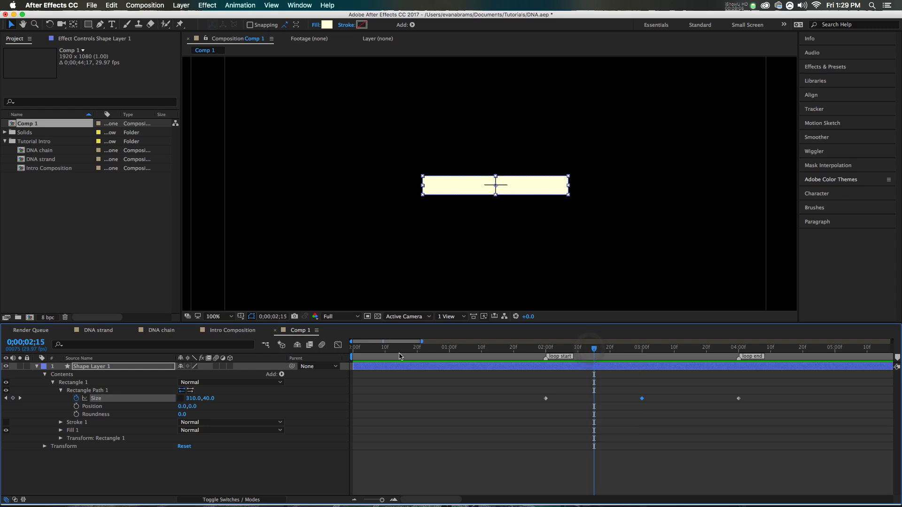
left_click(191, 399)
type("0")
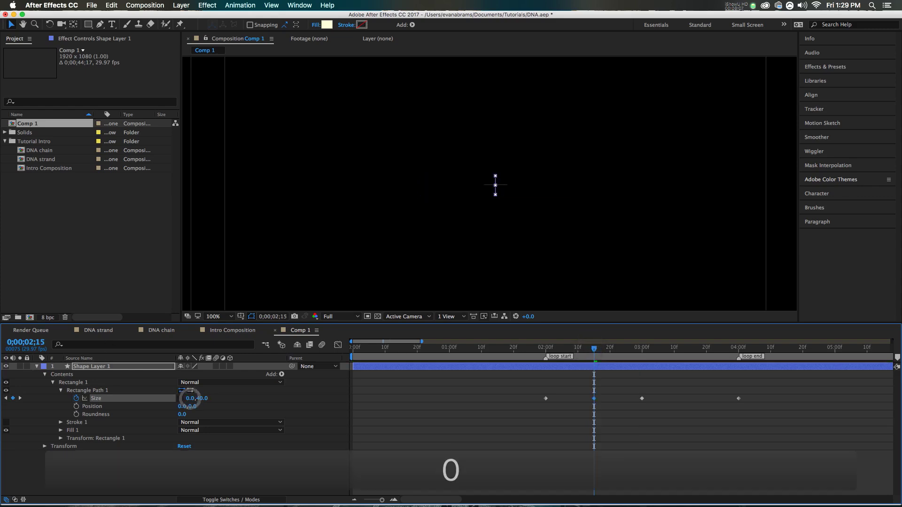
left_click_drag(554, 351, 692, 361)
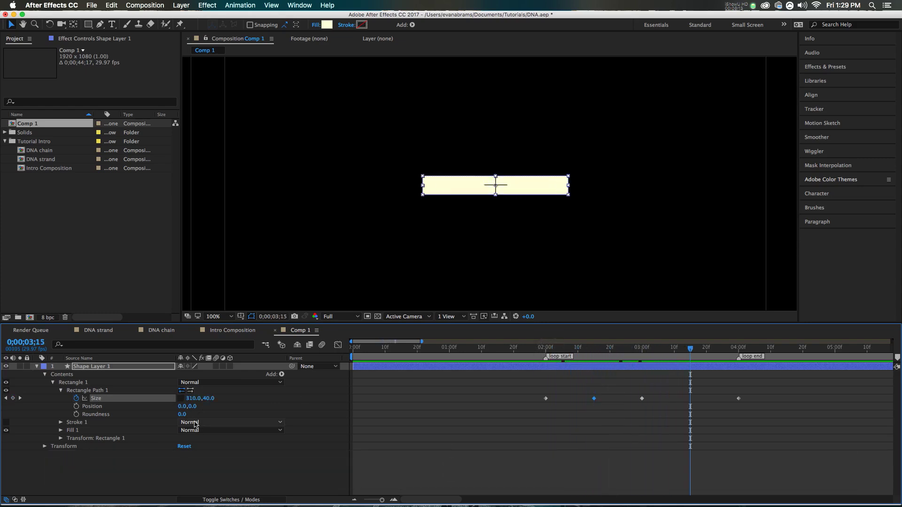
left_click(191, 399)
type("0")
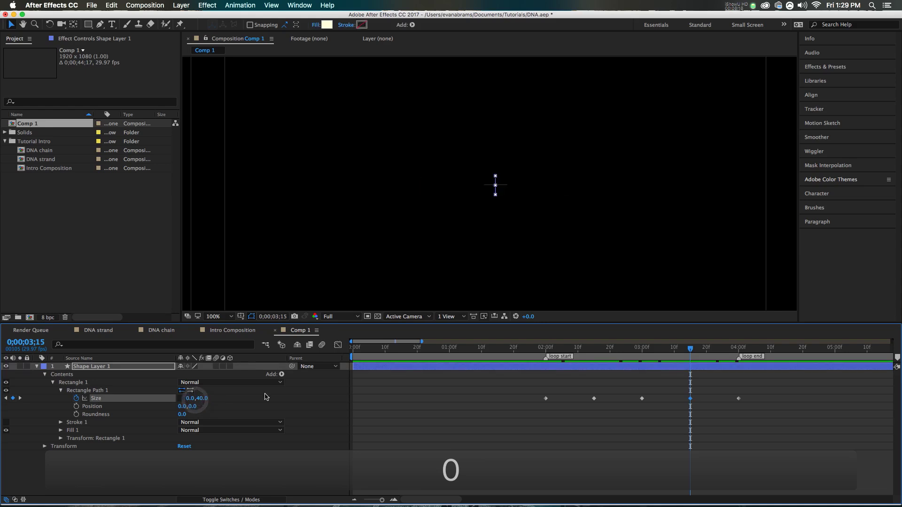
left_click(614, 448)
left_click_drag(543, 348, 738, 384)
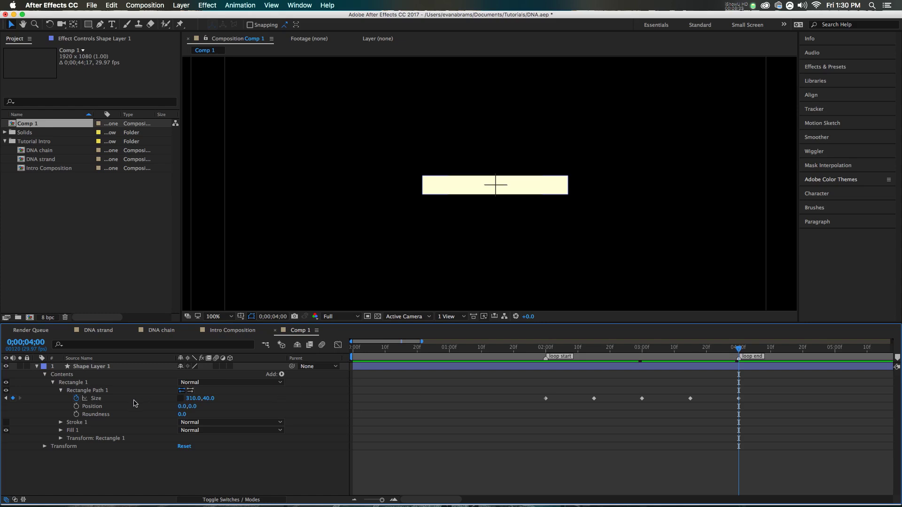
- Add an ellipse path to the Rectangle 1 group and expand its properties
left_click(74, 390)
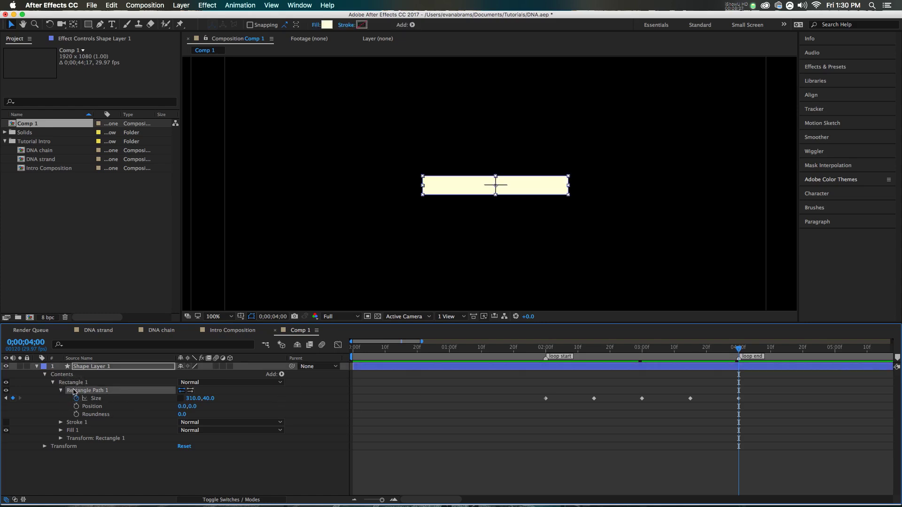
left_click(281, 375)
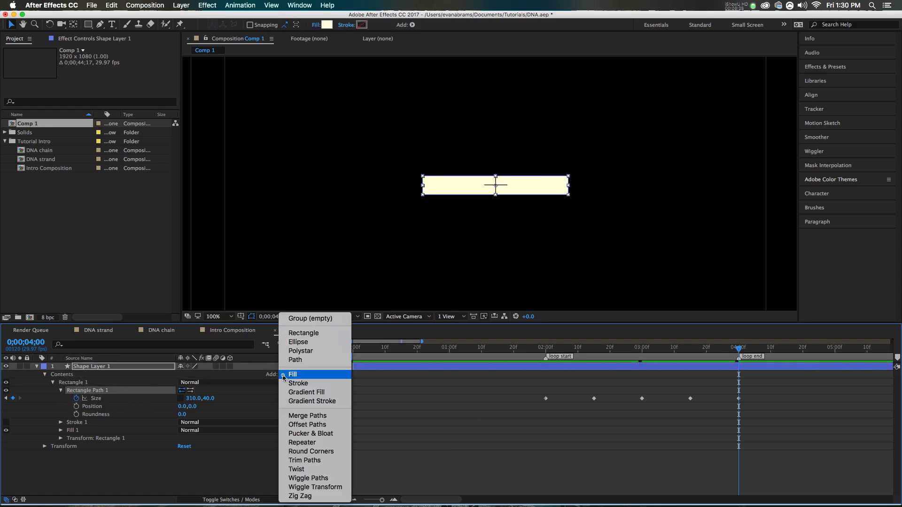
left_click(301, 345)
left_click(60, 422)
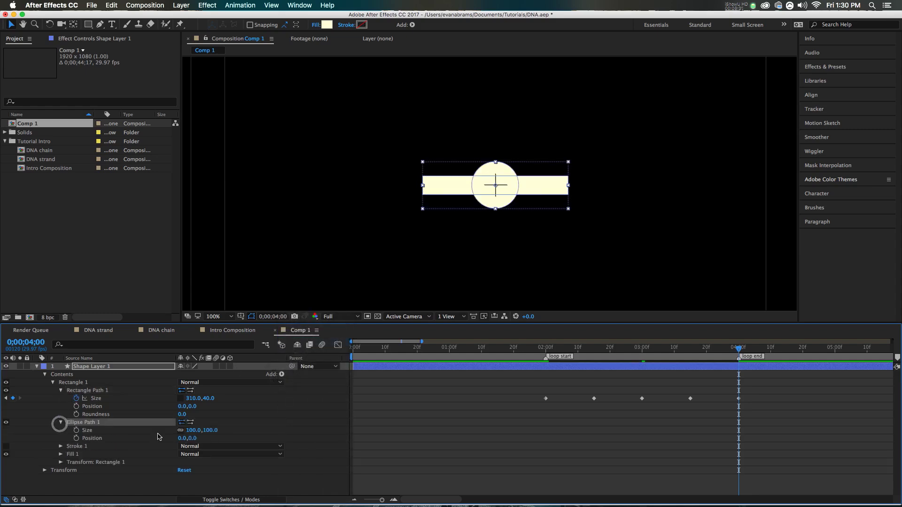
- Rename the Rectangle 1 group to "cylinder"
left_click(84, 391)
left_click(69, 381)
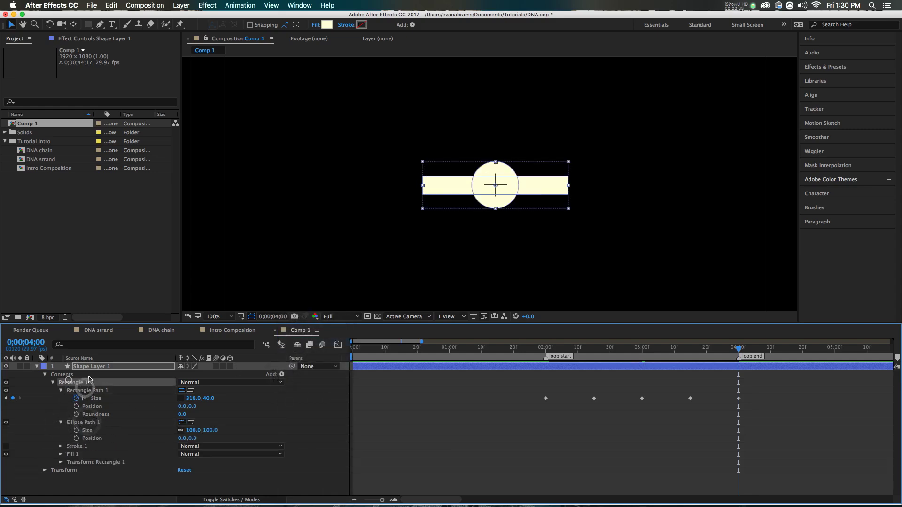
key("Return")
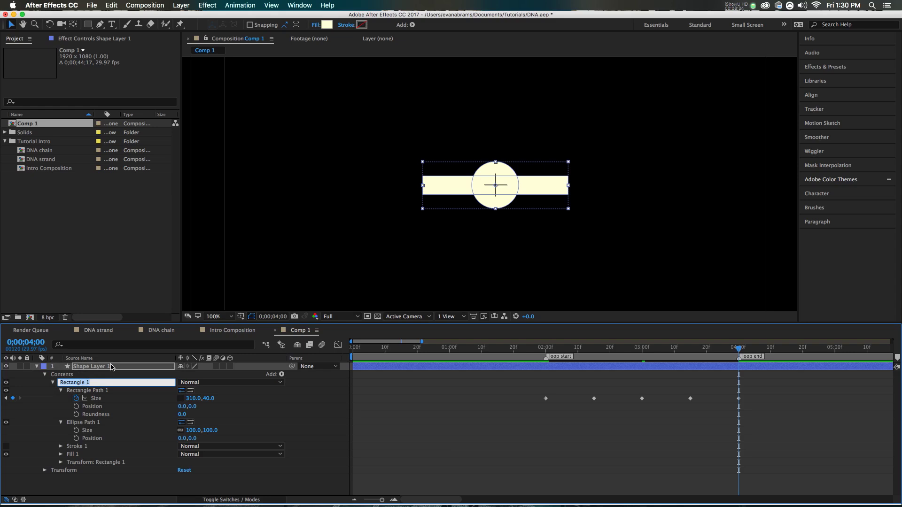
type("cylinder")
key("Return")
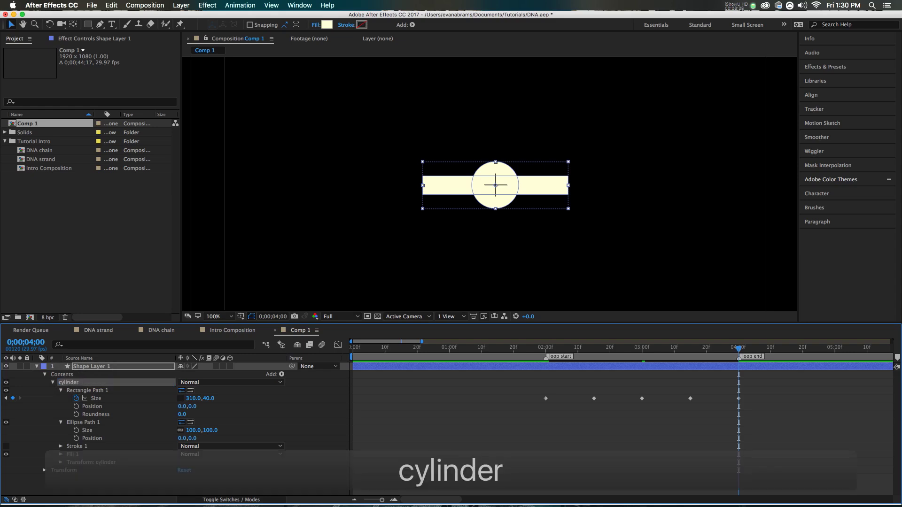
- Set Ellipse Path 1's size to 40 by 40 and unlink its width and height proportions
left_click(94, 424)
left_click(190, 430)
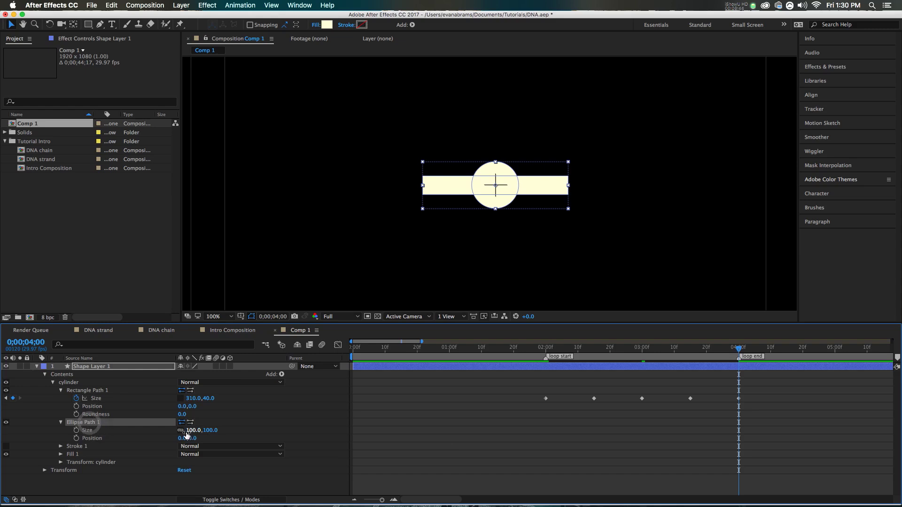
type("40")
key("Return")
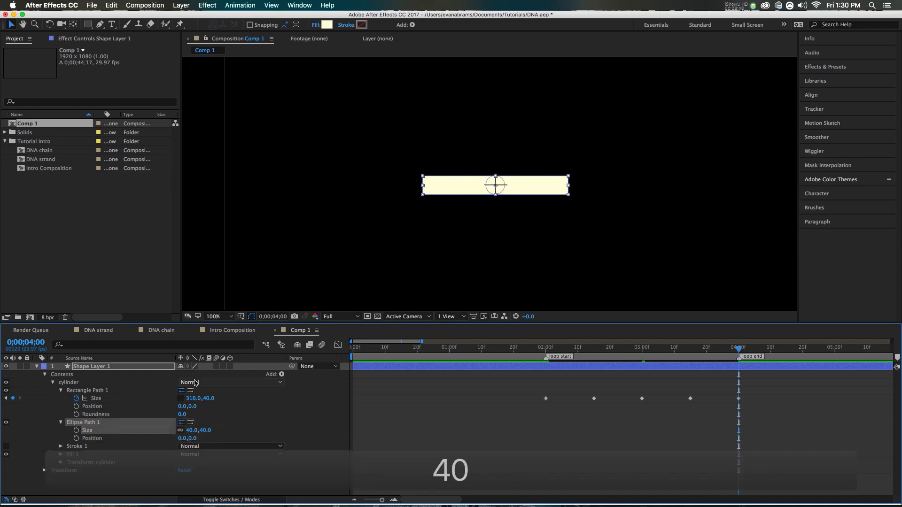
left_click(222, 423)
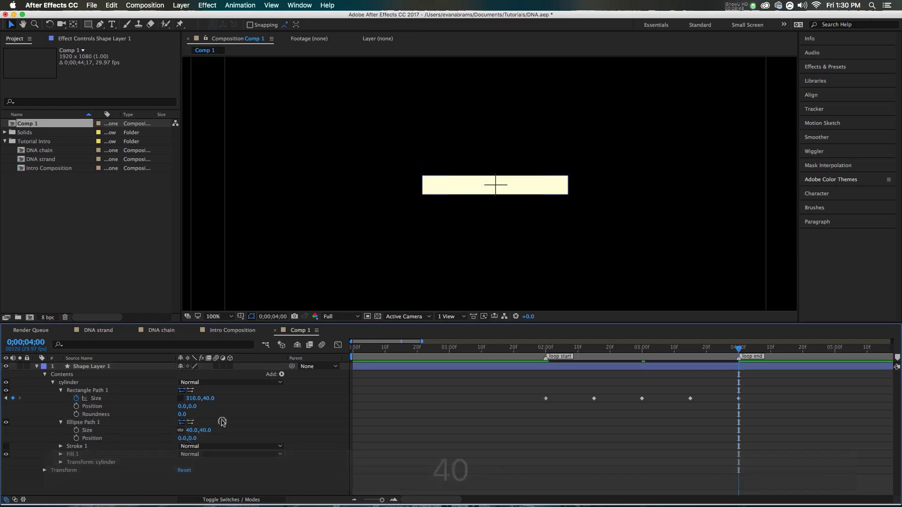
left_click(181, 431)
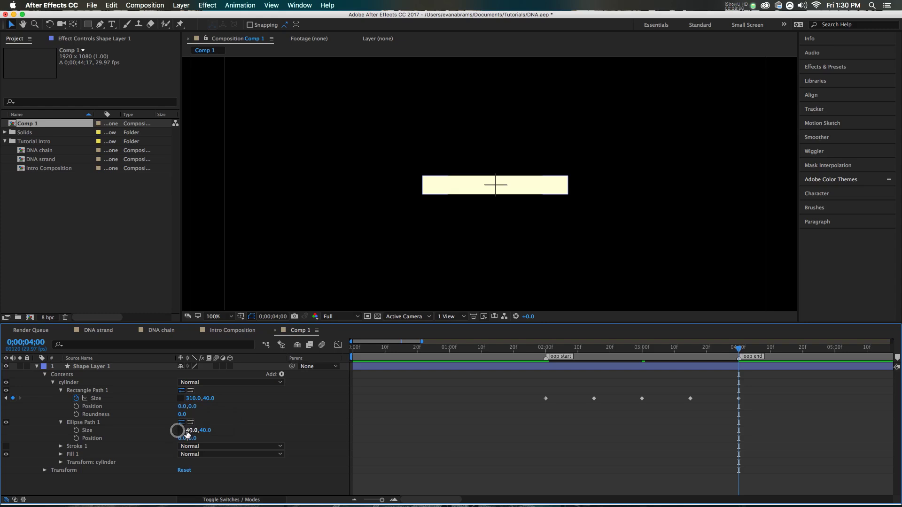
- Keyframe Ellipse Path 1's Size at 40 by 40 at 0;00;03;15 and 0;00;02;15, and with width 0 at 0;00;03;00
left_click(690, 349)
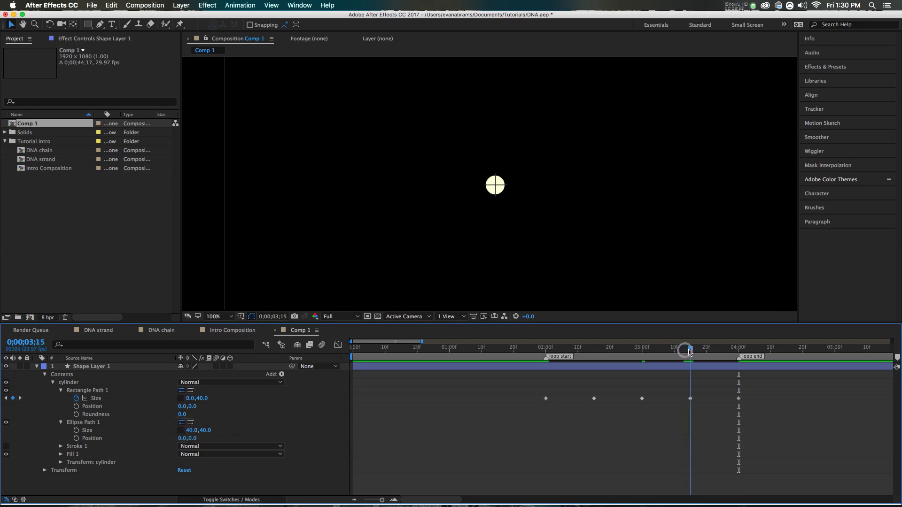
left_click(77, 430)
left_click(595, 350)
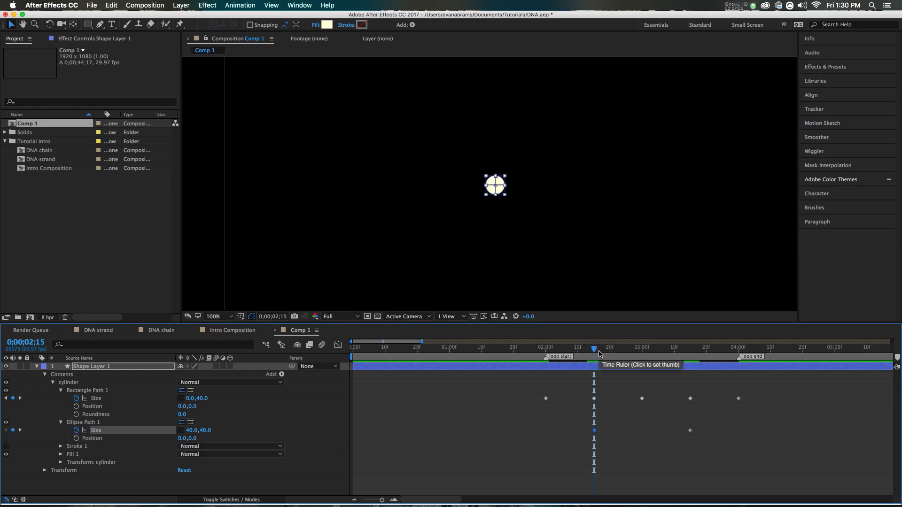
left_click_drag(600, 352, 642, 352)
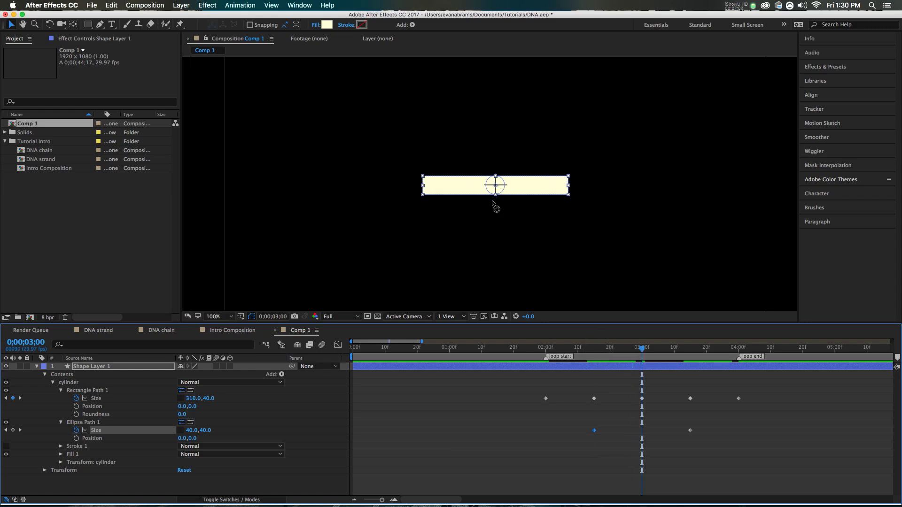
left_click_drag(188, 430, 163, 435)
- Add an expression to Ellipse Path 1's Position that stores Rectangle Path 1's size[0] as temp and returns [temp, temp]
left_click(77, 438, "alt")
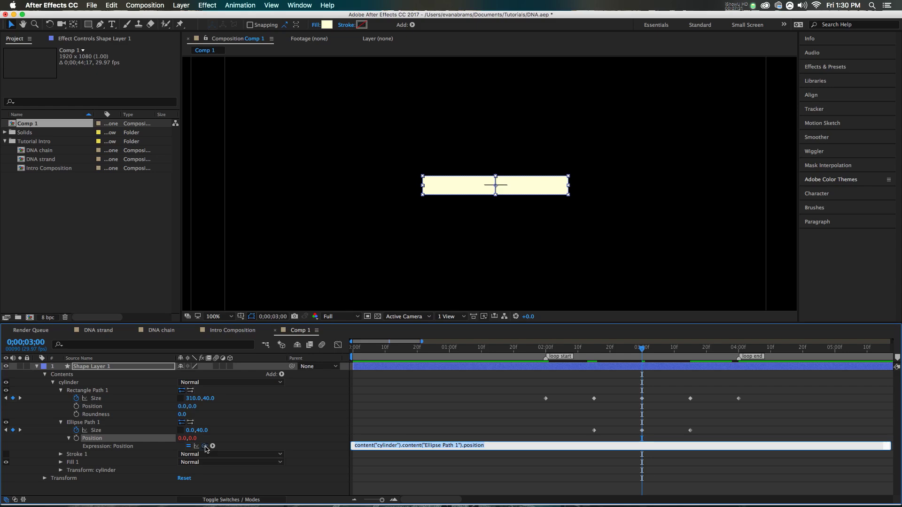
left_click_drag(211, 447, 194, 401)
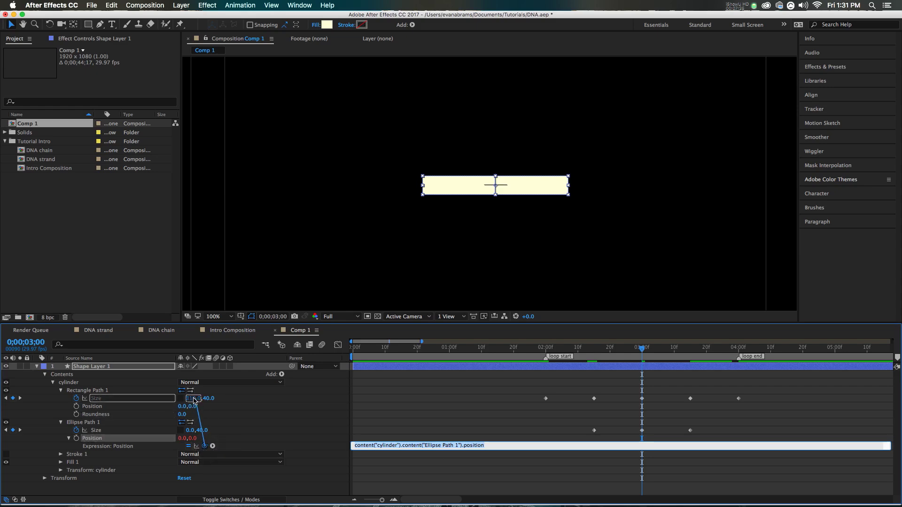
left_click_drag(191, 402, 192, 400)
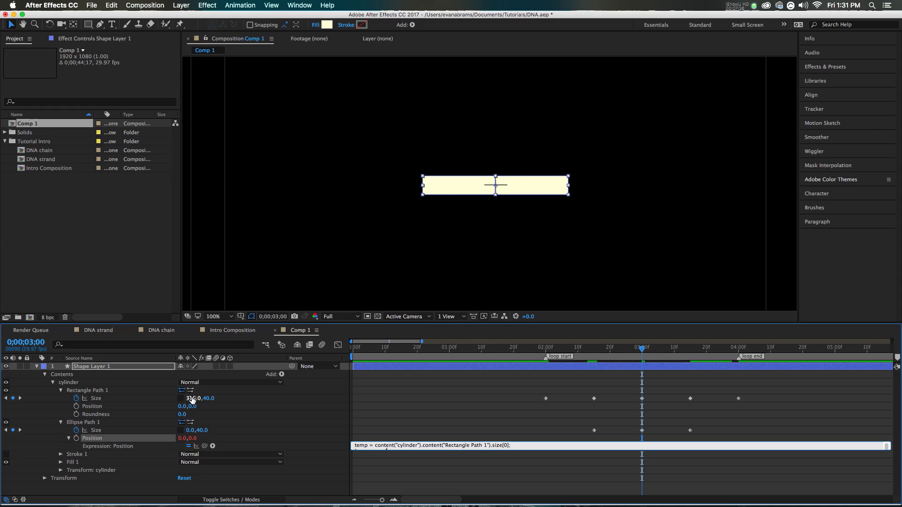
left_click(429, 451)
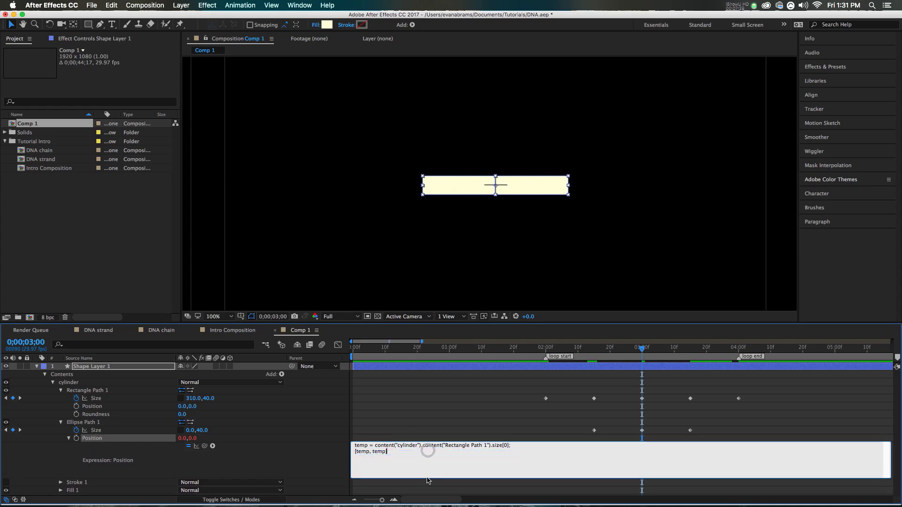
double_click(363, 446)
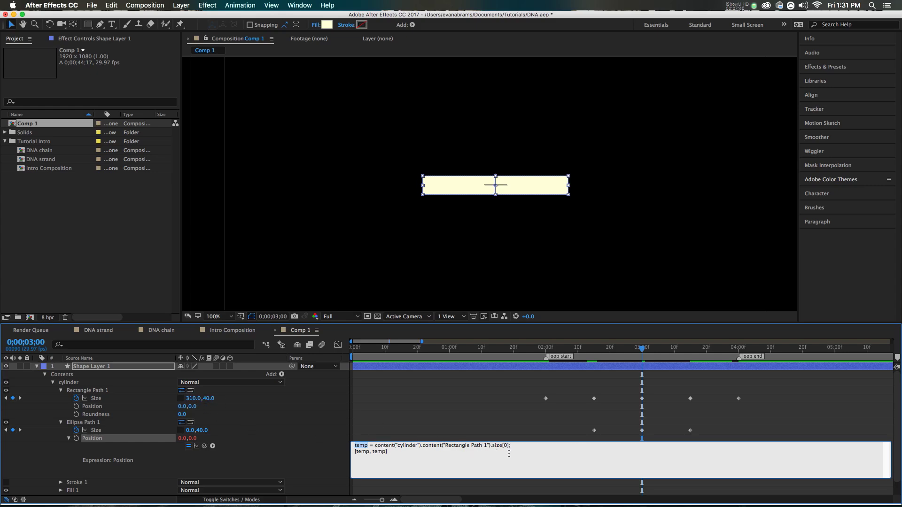
double_click(363, 452)
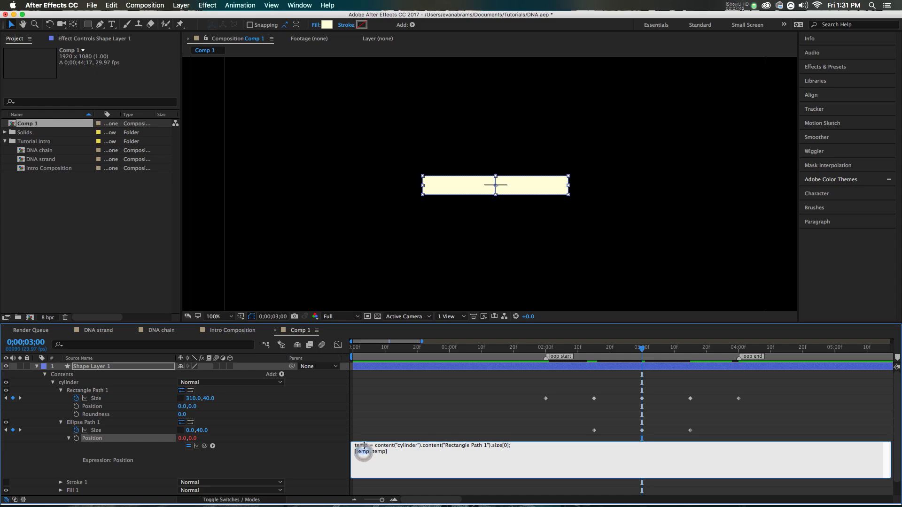
left_click(412, 423)
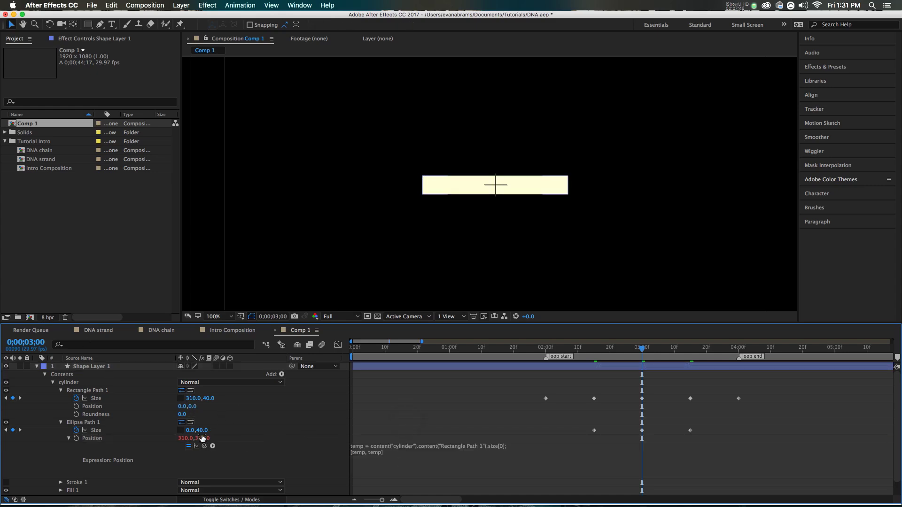
- Edit Ellipse Path 1's Position expression so that its last line returns [temp/2, 0]
left_click(366, 456)
double_click(380, 452)
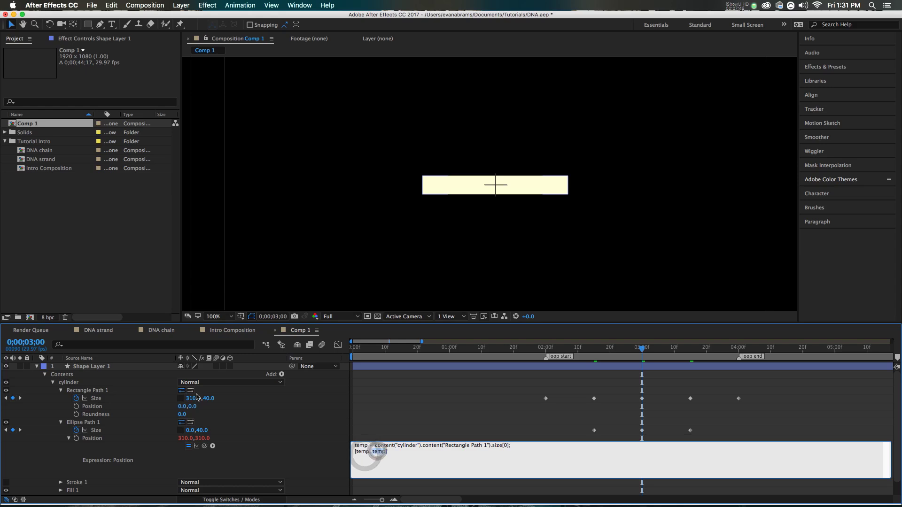
type("0")
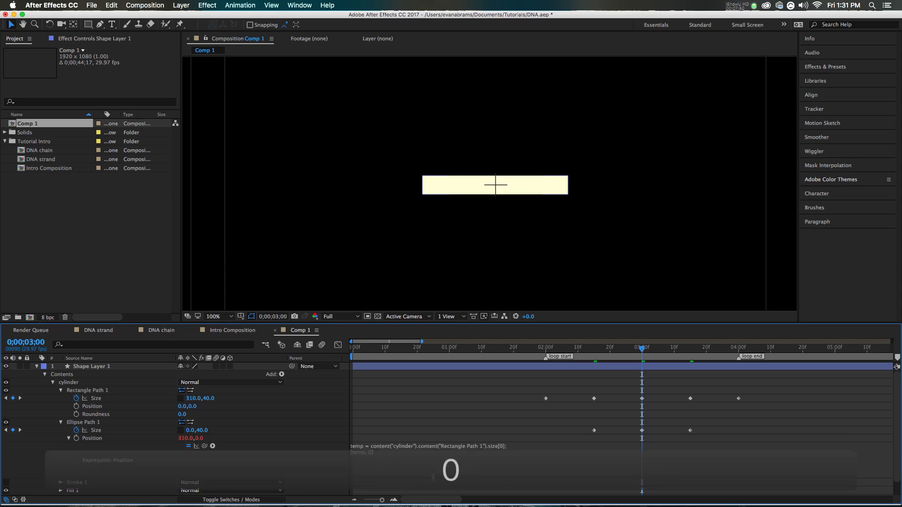
left_click(369, 452)
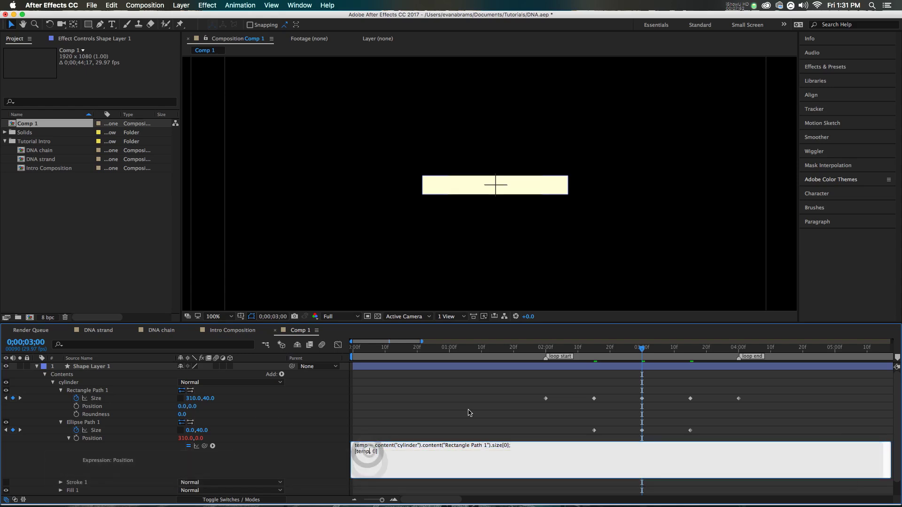
type("/2")
key("KP_Enter")
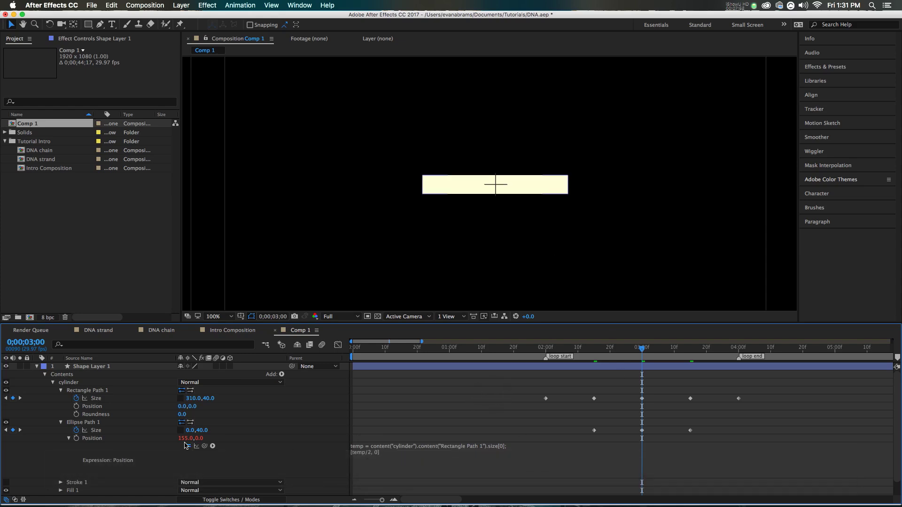
left_click(145, 439)
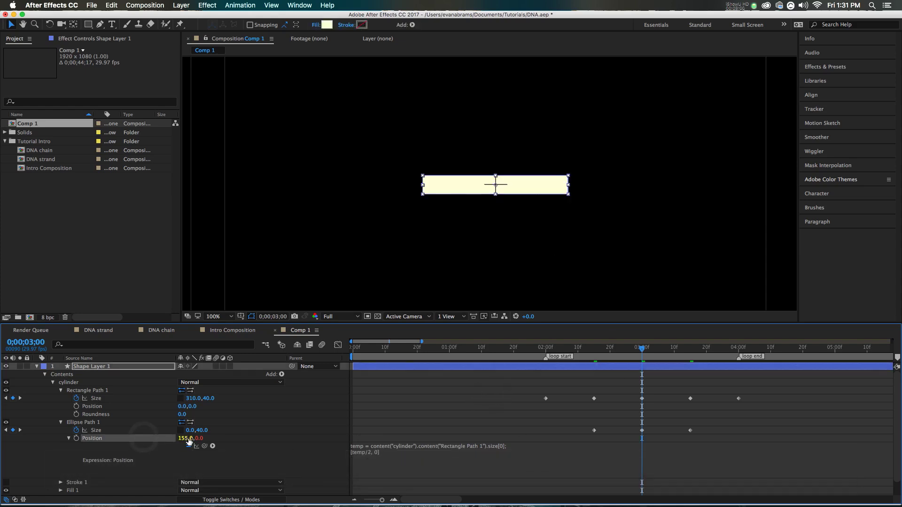
- At 0;00;03;10, duplicate Ellipse Path 1 inside the cylinder group
left_click_drag(638, 351, 674, 350)
scroll(536, 186, "up", 1)
scroll(536, 185, "up", 1)
scroll(561, 218, "down", 1)
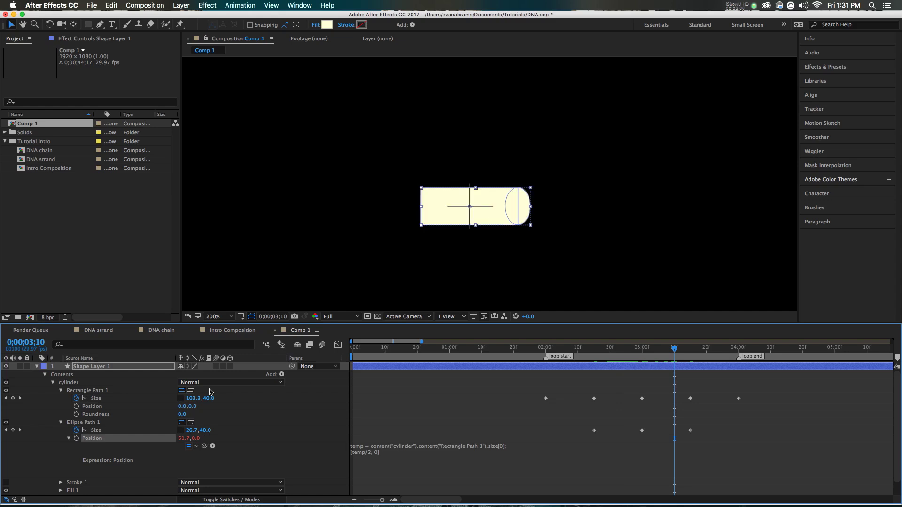
left_click(78, 422)
key("super+d")
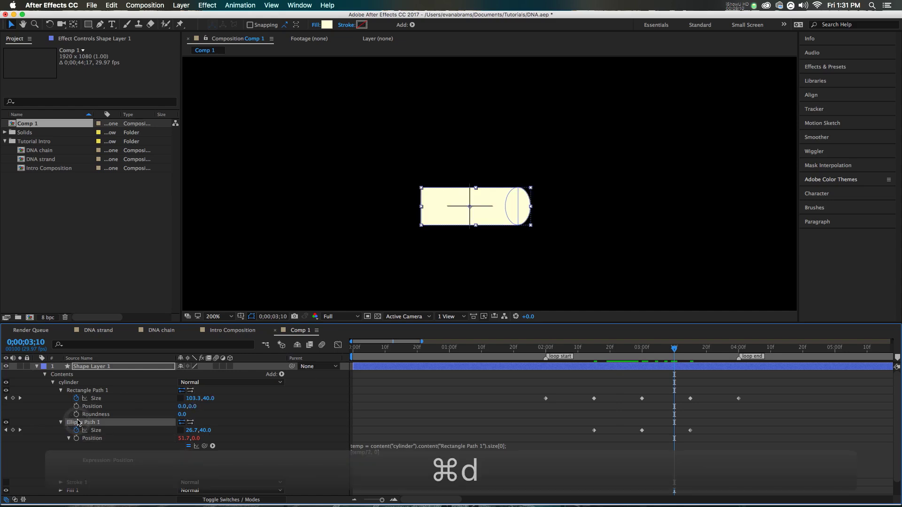
- Change Ellipse Path 2's Position expression to return [temp/-2, 0] and scrub through the rotation to check both end caps
left_click(61, 484)
scroll(61, 485, "down", 3)
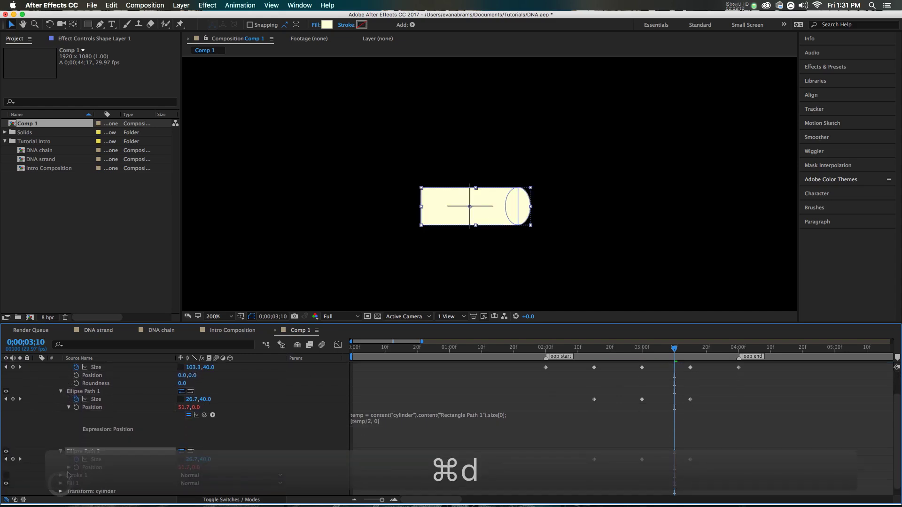
left_click(69, 468)
scroll(237, 485, "down", 2)
left_click(367, 463)
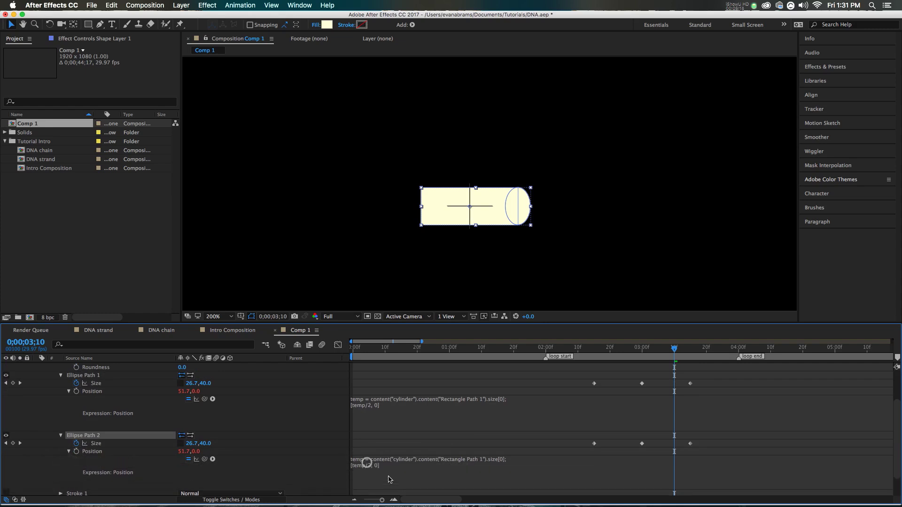
left_click(366, 466)
type("-")
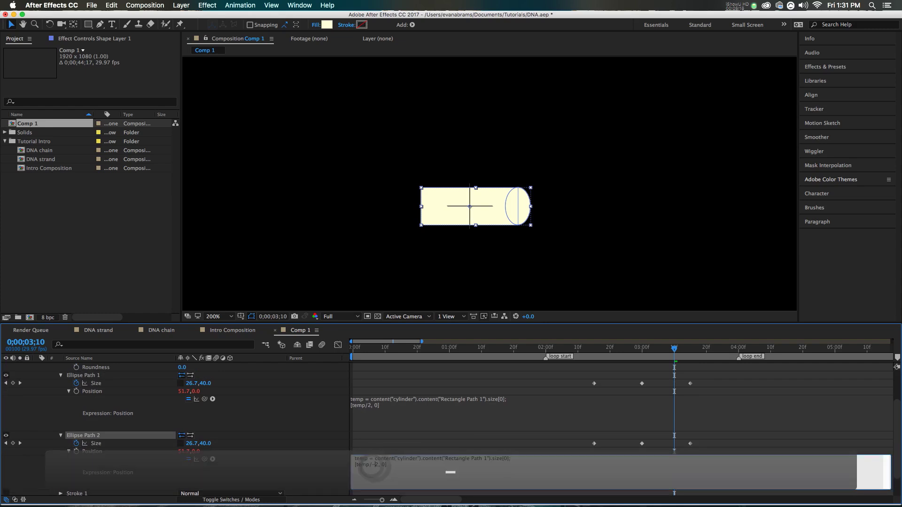
left_click(626, 392)
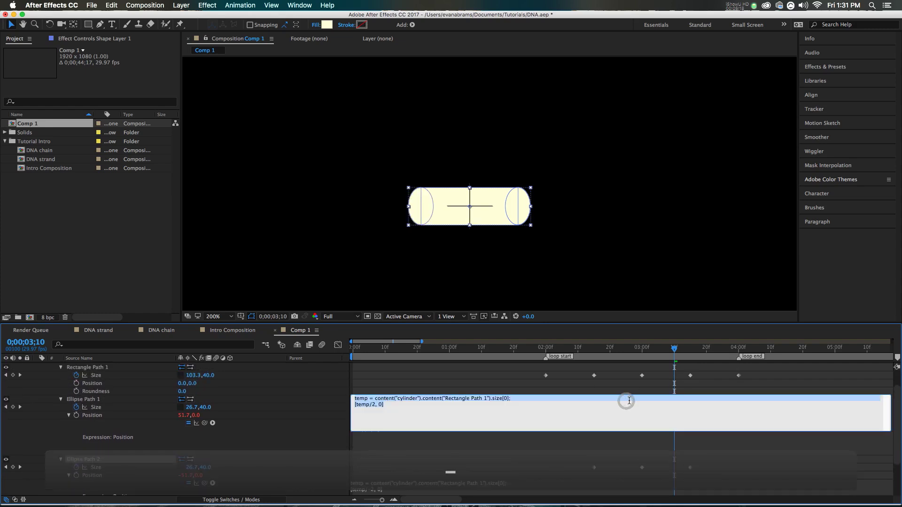
left_click_drag(604, 349, 675, 351)
scroll(675, 408, "up", 3)
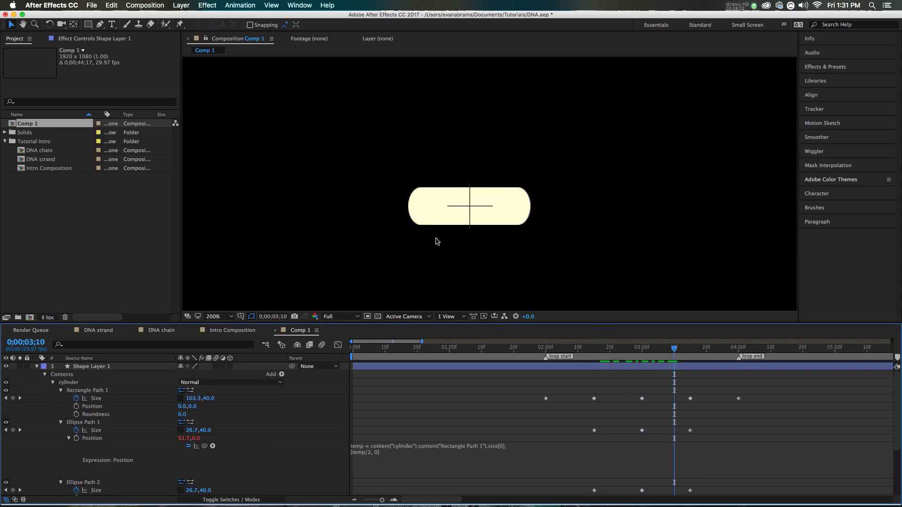
- Copy both ellipses' Size keyframes from 0;00;03;00 to 0;00;02;00 and 0;00;04;00, and play the animation from the loop start
left_click_drag(560, 350, 546, 351)
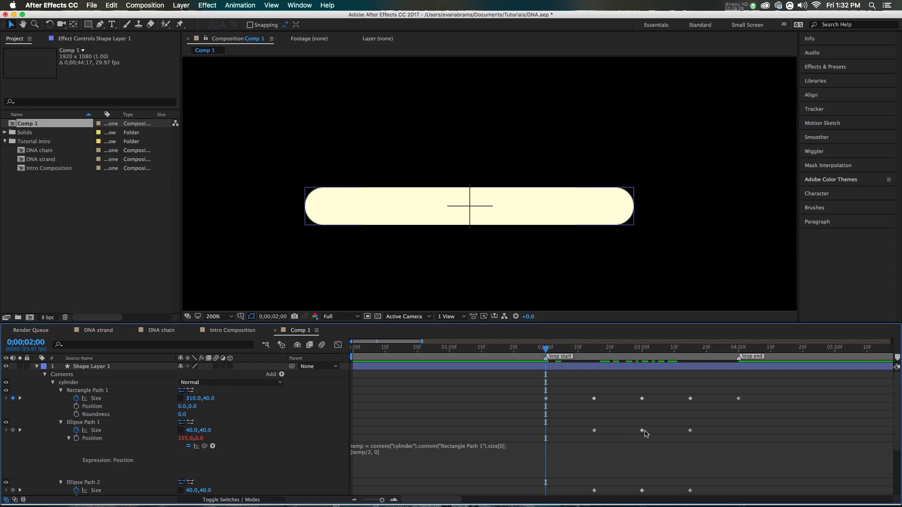
left_click(618, 370)
key("u")
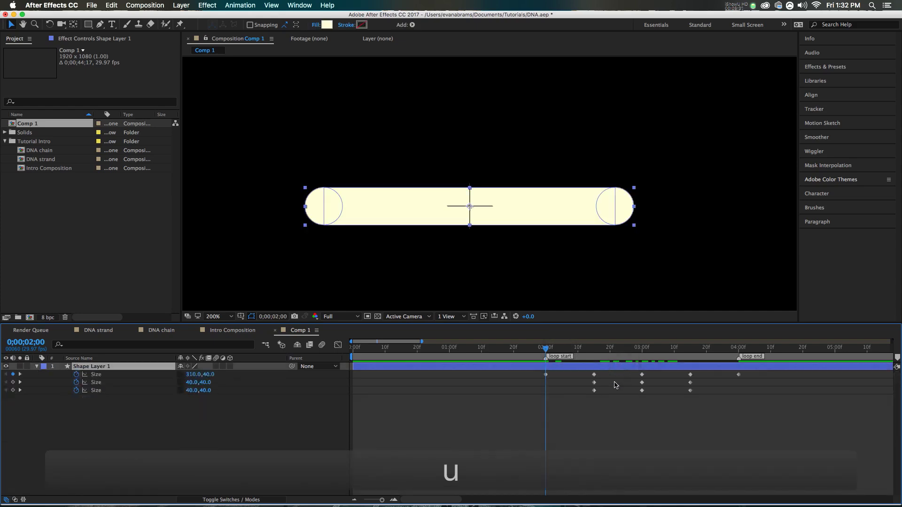
left_click_drag(647, 379, 639, 392)
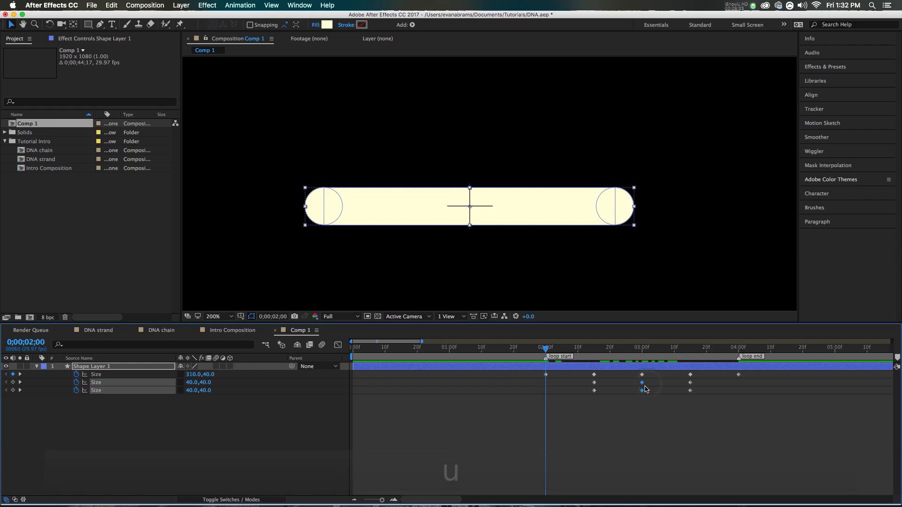
key("super+c")
key("super+v")
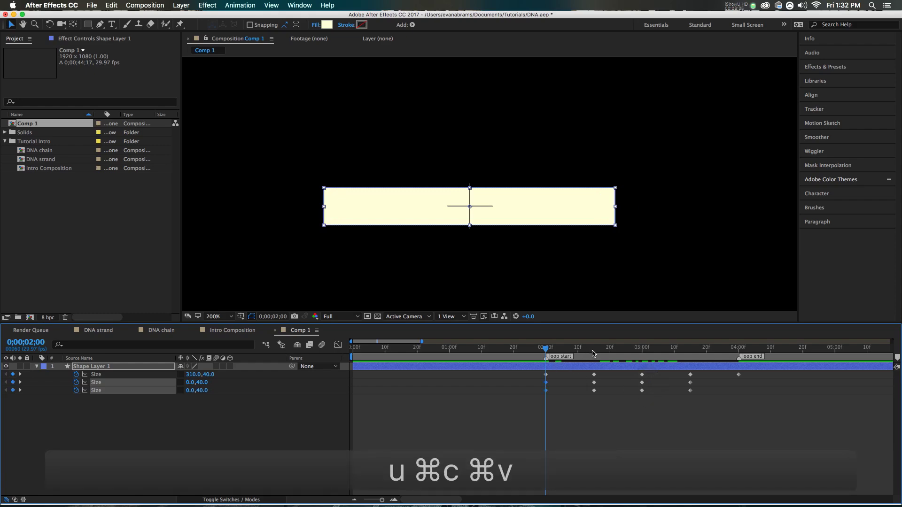
left_click_drag(594, 351, 716, 352)
key("super+v")
left_click(698, 404)
scroll(567, 190, "down", 1)
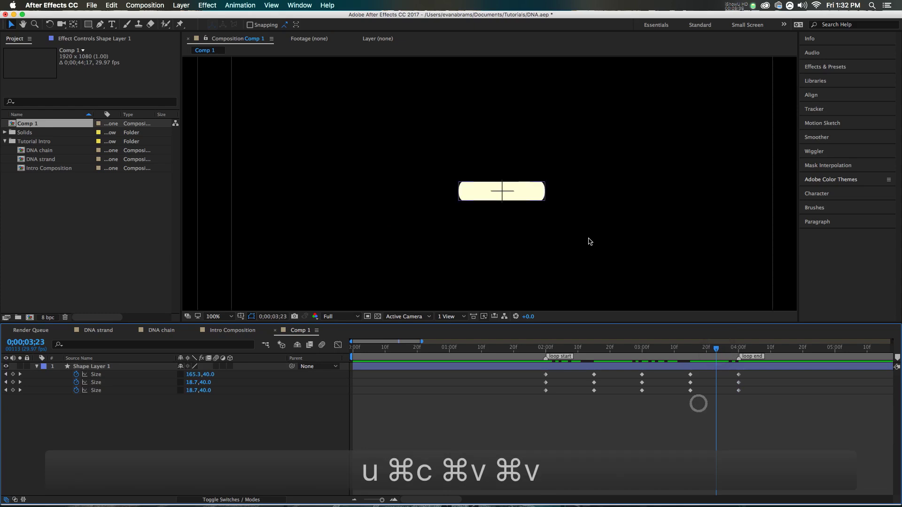
left_click_drag(563, 348, 547, 350)
key("space")
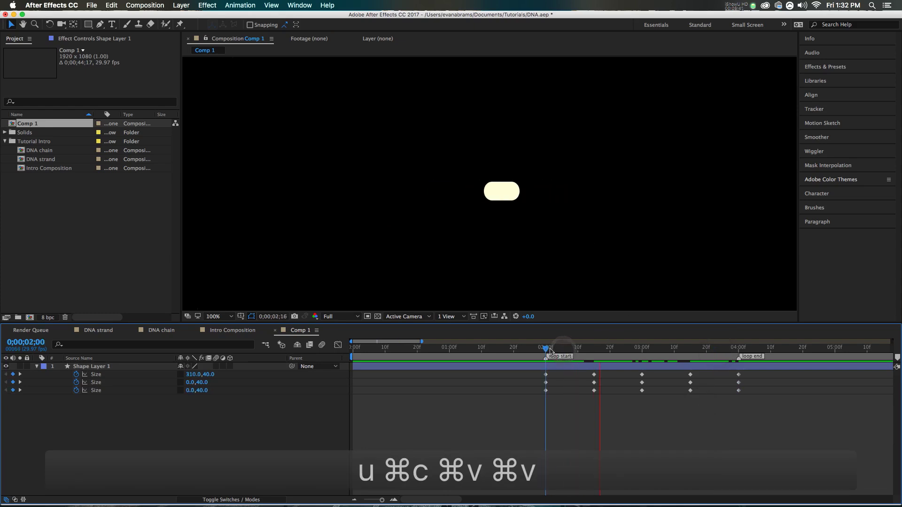
- Apply Easy Ease to all three Size properties' keyframes at 0;00;02;00, 0;00;03;00 and 0;00;04;00
left_click_drag(560, 348, 544, 395)
key("F9")
left_click_drag(647, 373, 672, 395)
key("F9")
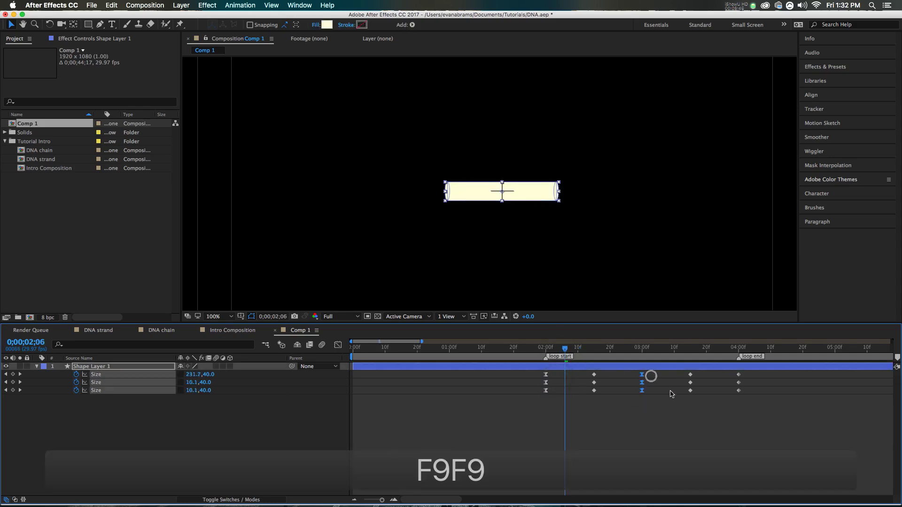
left_click_drag(745, 374, 727, 401)
key("F9")
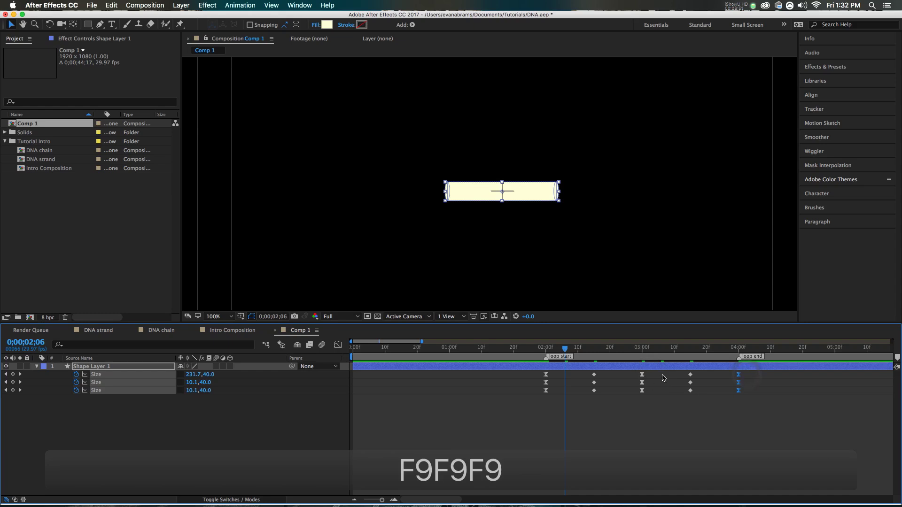
left_click_drag(659, 376, 639, 400)
right_click(642, 390)
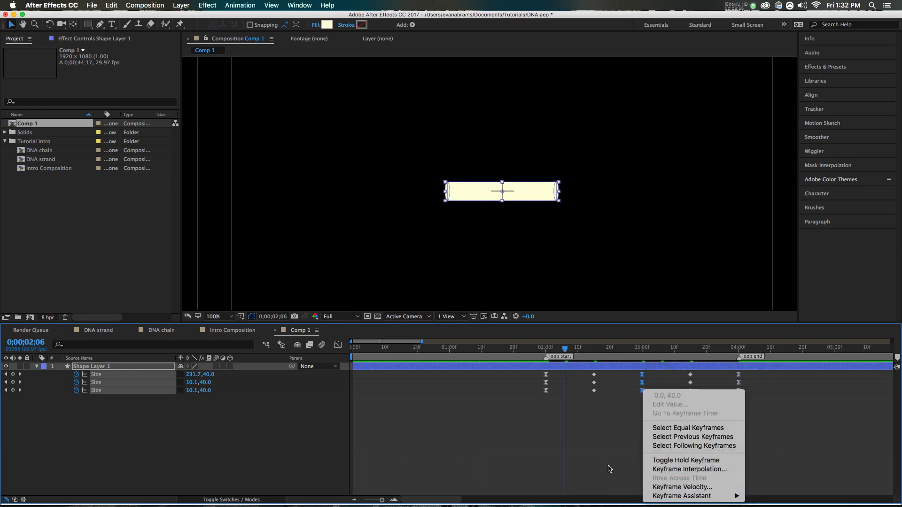
left_click(554, 426)
left_click(546, 424)
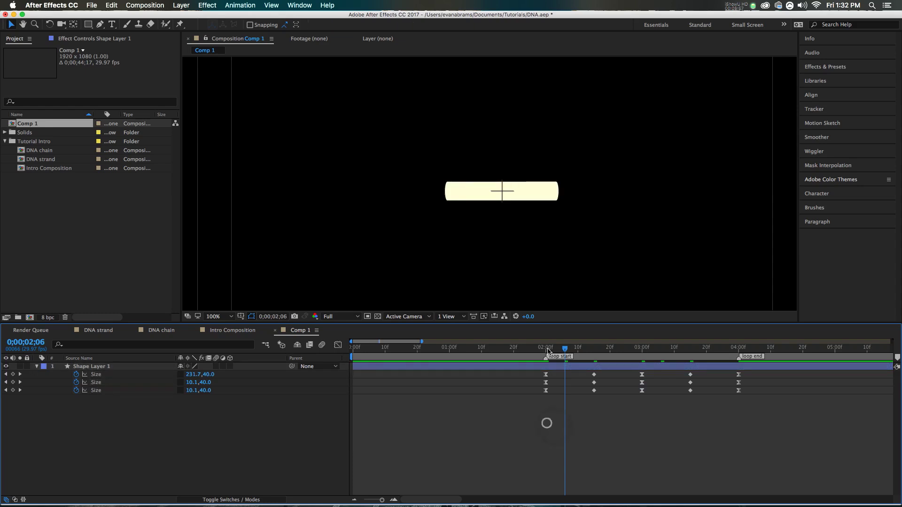
- Play back the eased animation from the loop start marker and move the playhead to the loop end at 0;00;04;00
left_click(547, 349)
key("space")
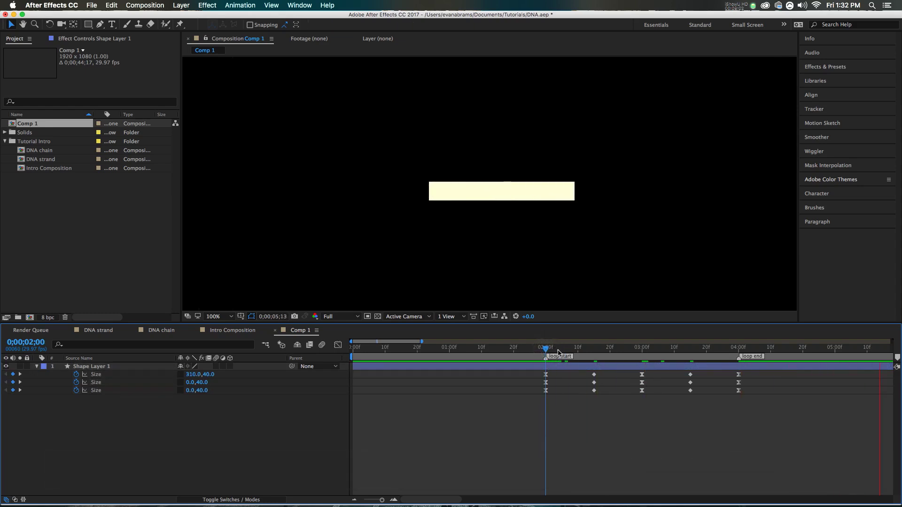
left_click_drag(558, 353, 740, 360)
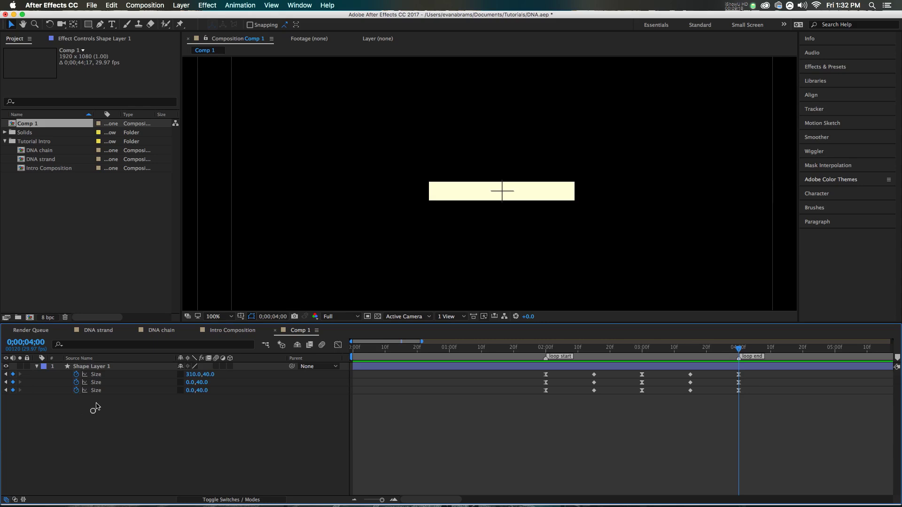
- Create a new shape layer with an ellipse that fills the whole composition frame
left_click_drag(87, 24, 99, 45)
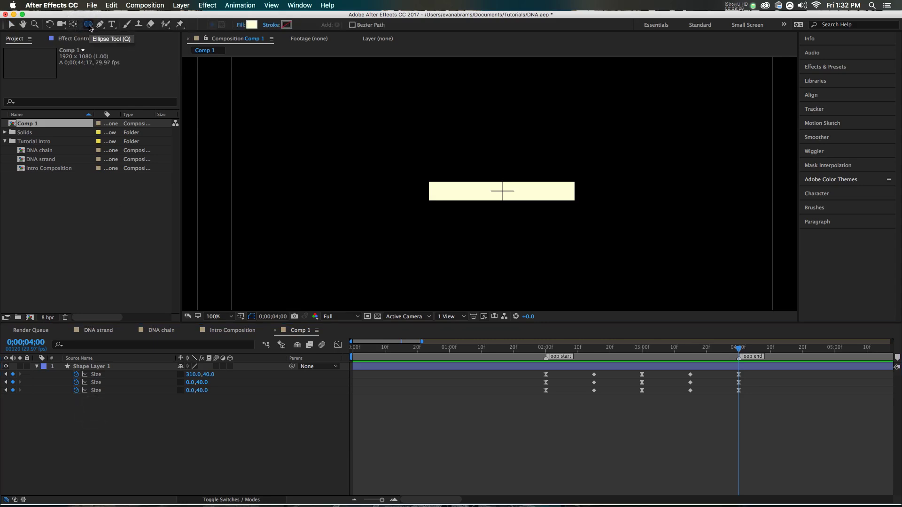
double_click(89, 25)
key("comma")
key("comma")
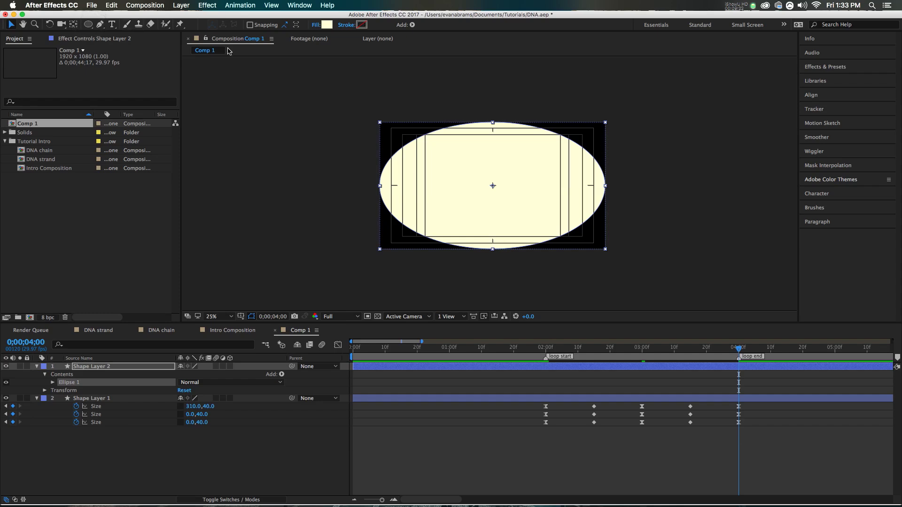
- Set the new ellipse's fill to light blue, RGB 88, 182, 225
left_click(327, 25)
left_click(41, 97)
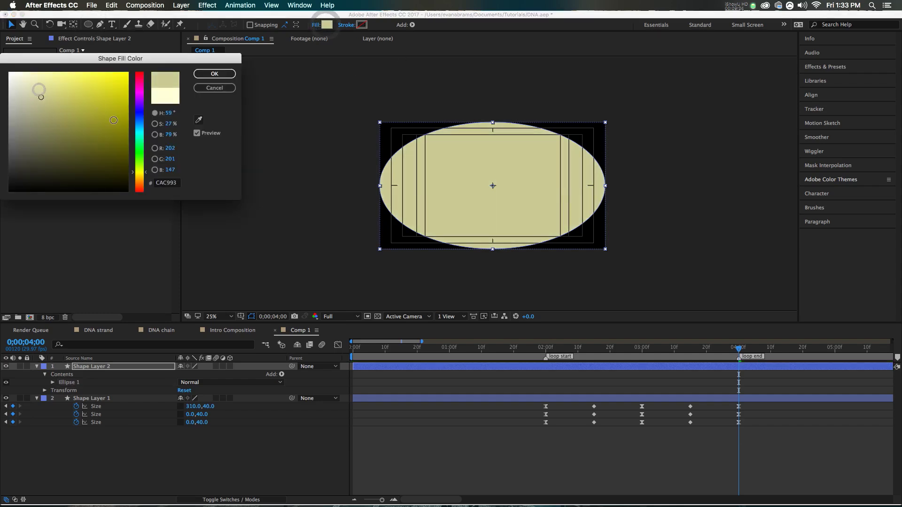
left_click(136, 125)
mouse_move(61, 80)
left_mouse_down()
mouse_move(75, 103)
mouse_move(59, 106)
mouse_move(74, 87)
left_mouse_up()
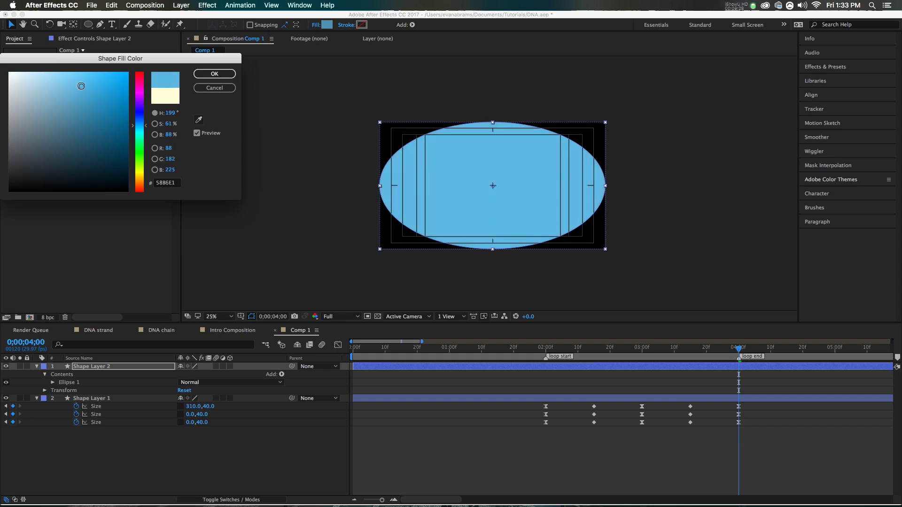
left_click(201, 74)
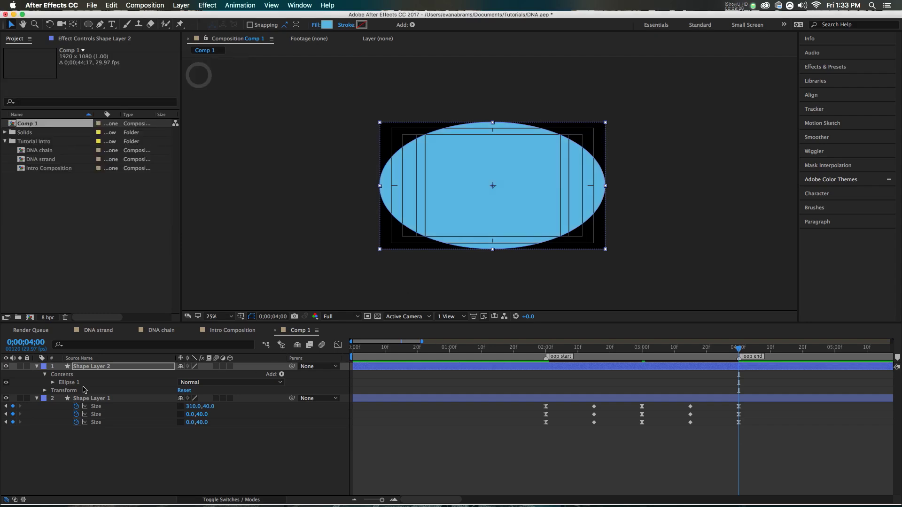
- Rename the Shape Layer 2 ellipse layer to "BLUE"
left_click(95, 447)
left_click(101, 399)
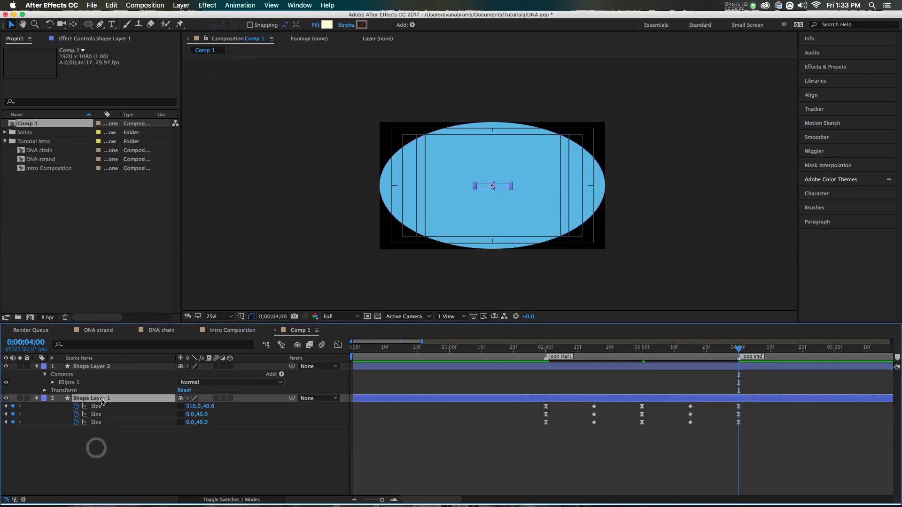
left_click(105, 366)
key("Return")
type("BLUE")
key("Return")
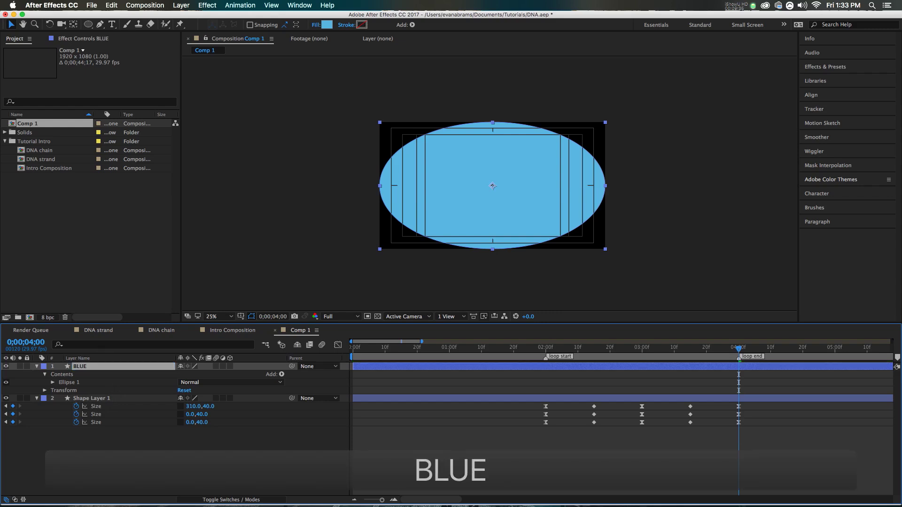
- Rename Shape Layer 1 to "MIDDLE" and give it the Peach label color
left_click(98, 398)
key("Return")
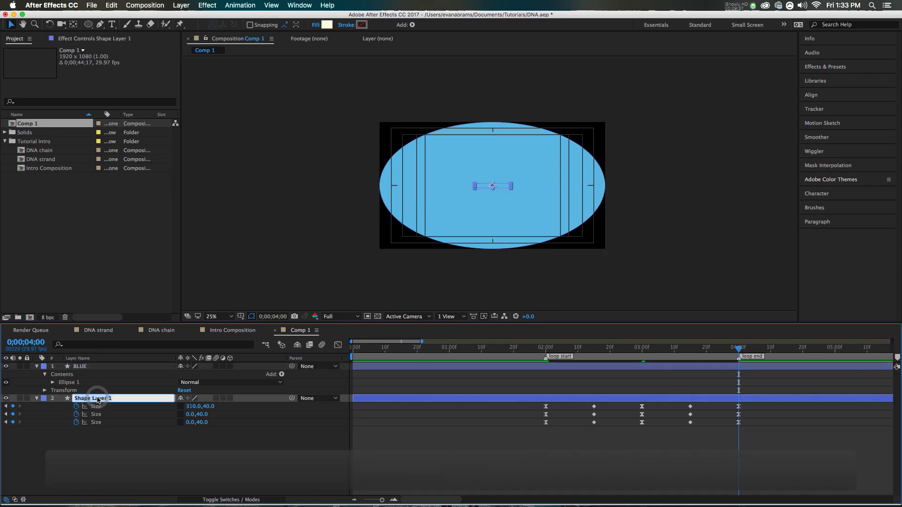
type("MIDDLE")
key("Return")
left_click(43, 398)
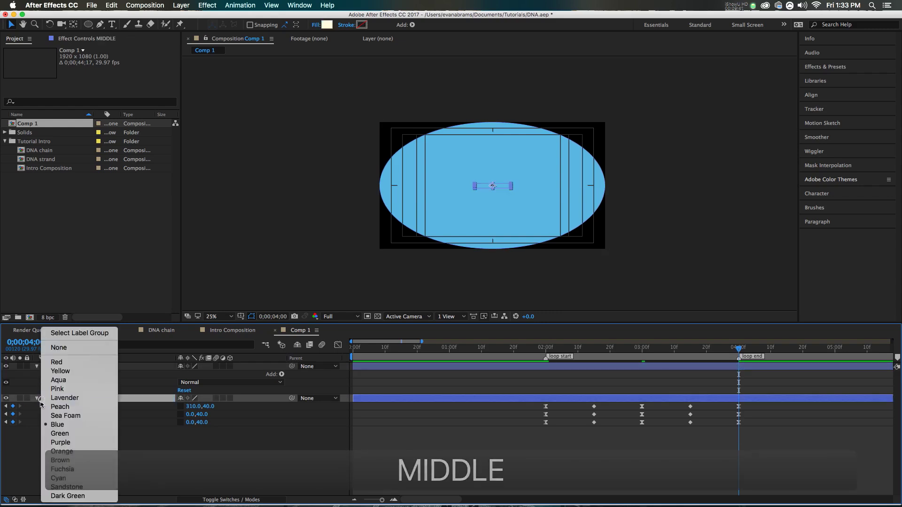
left_click(57, 407)
left_click(626, 444)
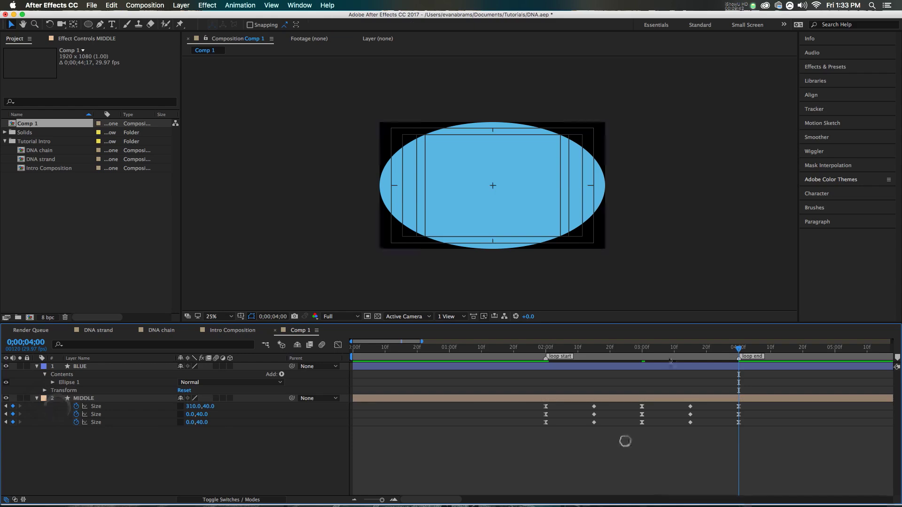
- Set the BLUE layer's ellipse path size to 100 by 100
left_click(597, 367)
left_click(52, 382)
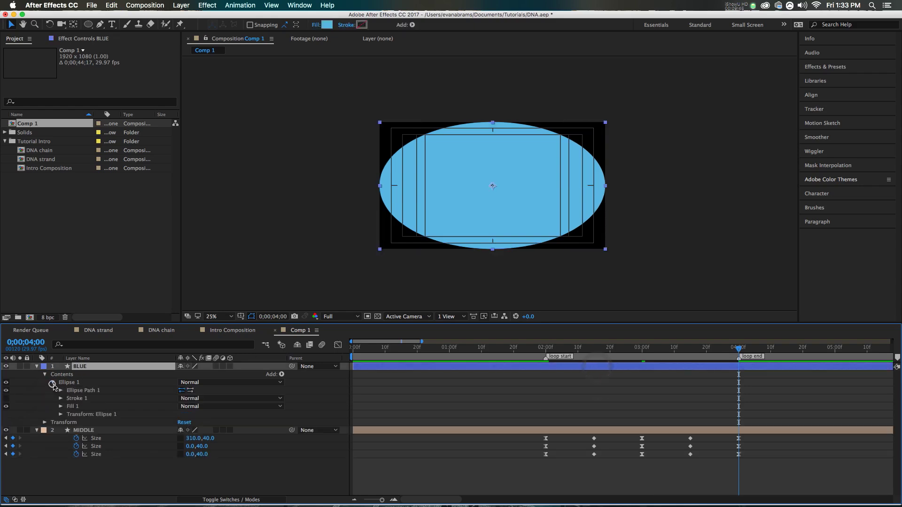
left_click(60, 390)
left_click(193, 399)
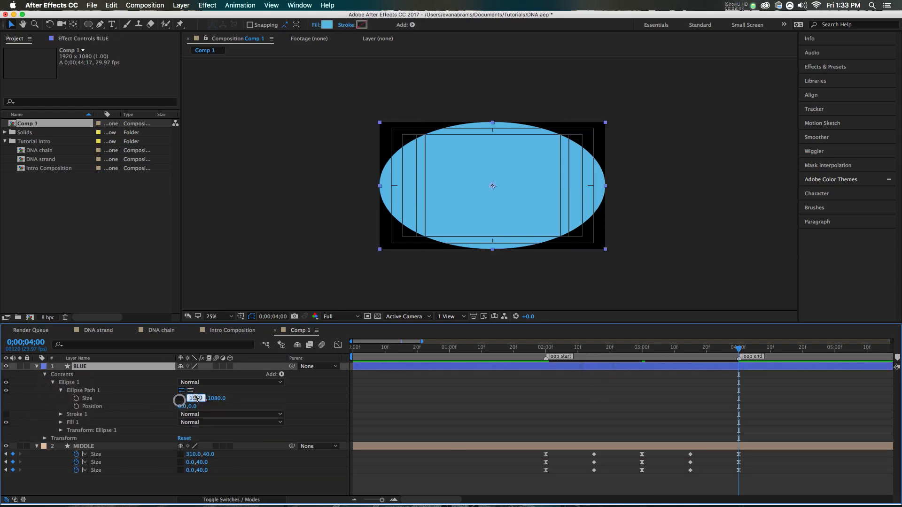
type("100")
key("Tab")
type("100")
key("Return")
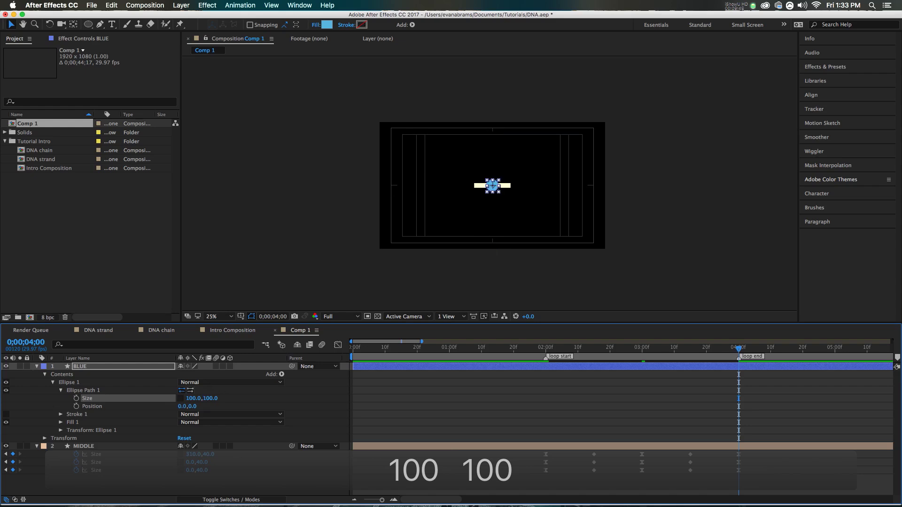
key("period")
- At the loop start marker (0;00;02;00), keyframe the BLUE layer's position at 760, 540
left_click(384, 366)
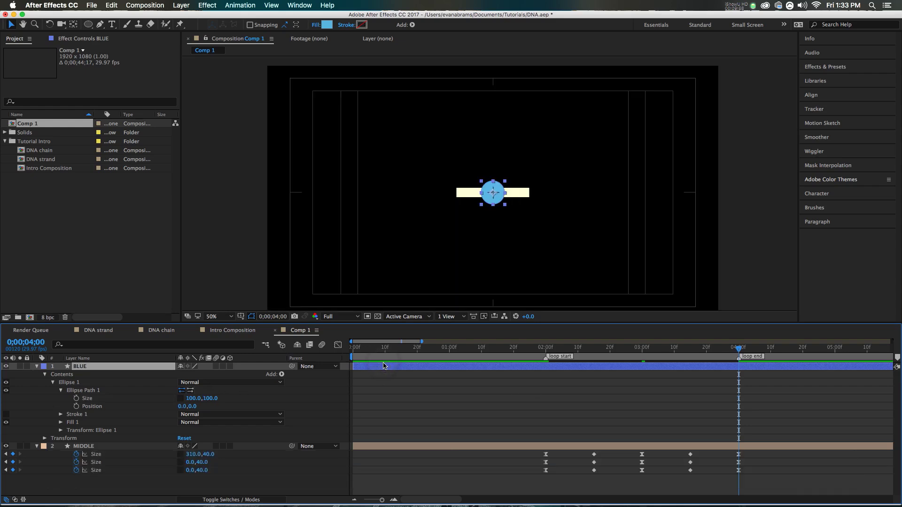
key("p")
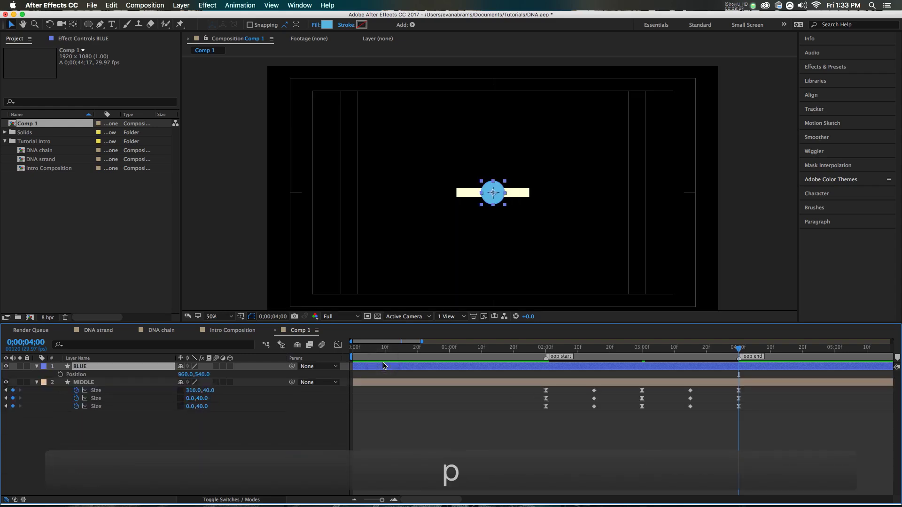
left_click(133, 373)
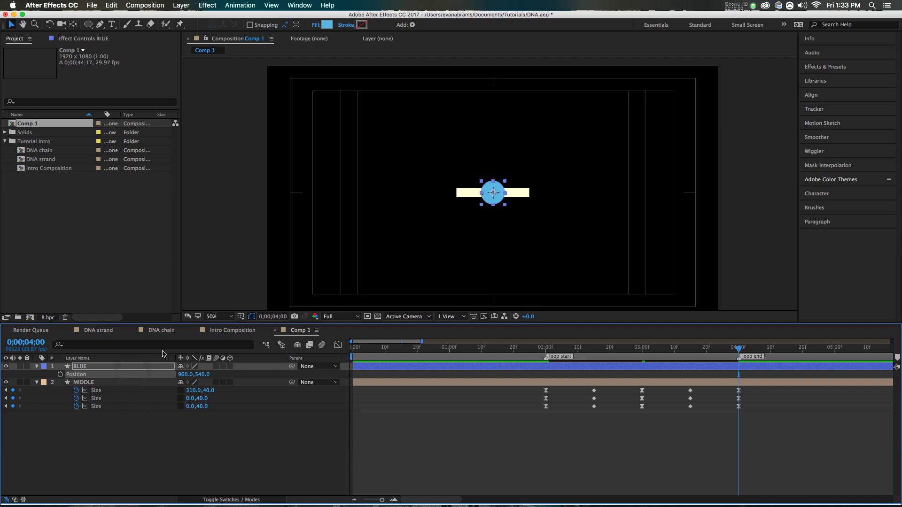
left_click(60, 375)
left_click_drag(698, 353, 672, 351)
key("Delete")
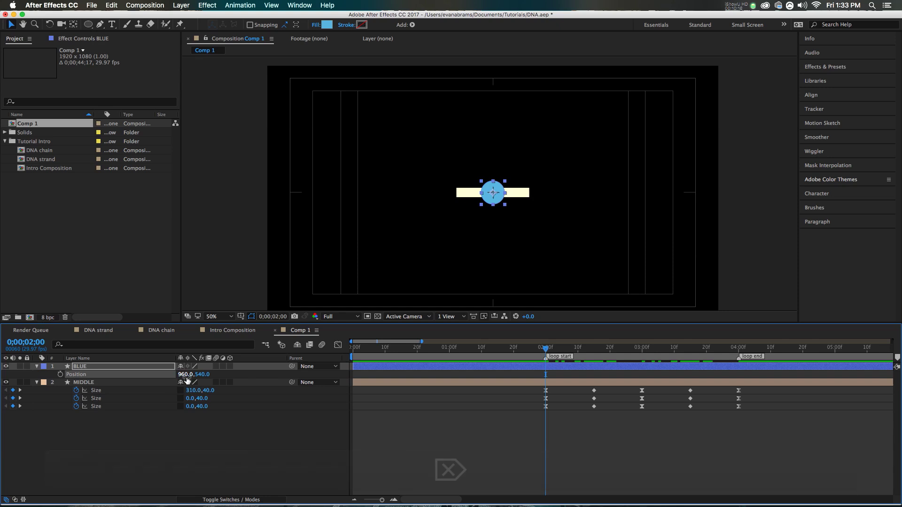
left_click_drag(186, 376, 185, 374)
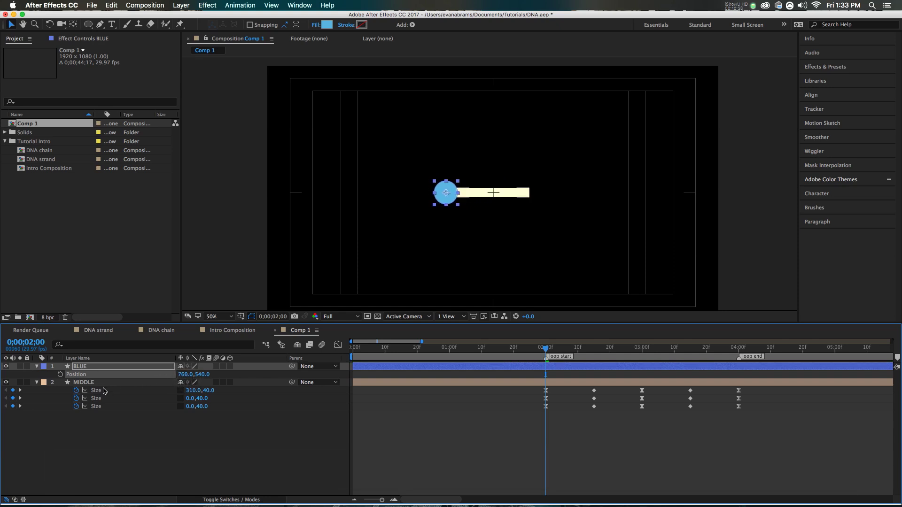
left_click(61, 375)
- Keyframe BLUE's position at 1160, 540 at 0;00;03;00 and copy its first position keyframe to 0;00;04;00
left_click(640, 349)
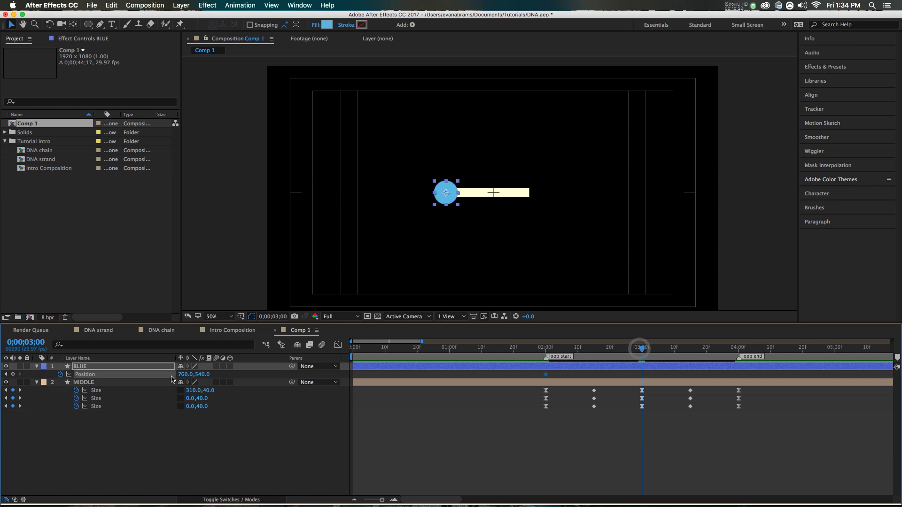
left_click_drag(183, 374, 365, 378)
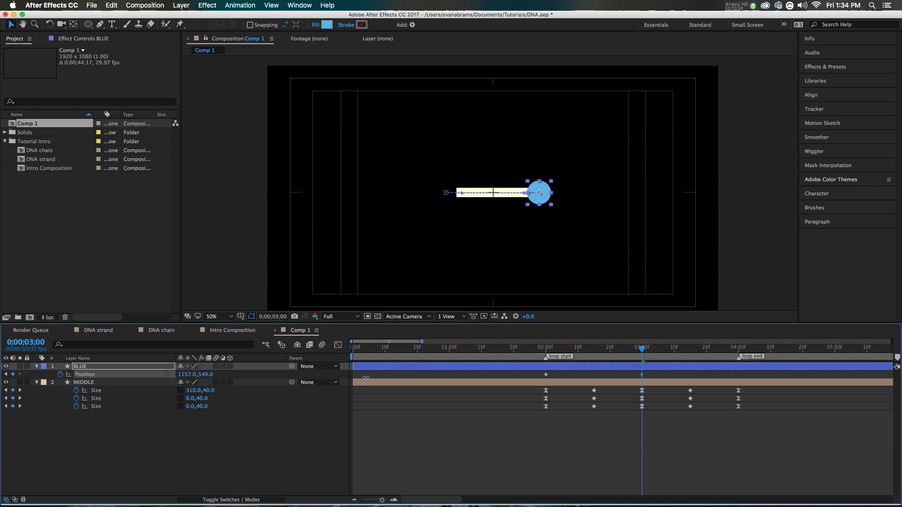
left_click(739, 349)
left_click(550, 379)
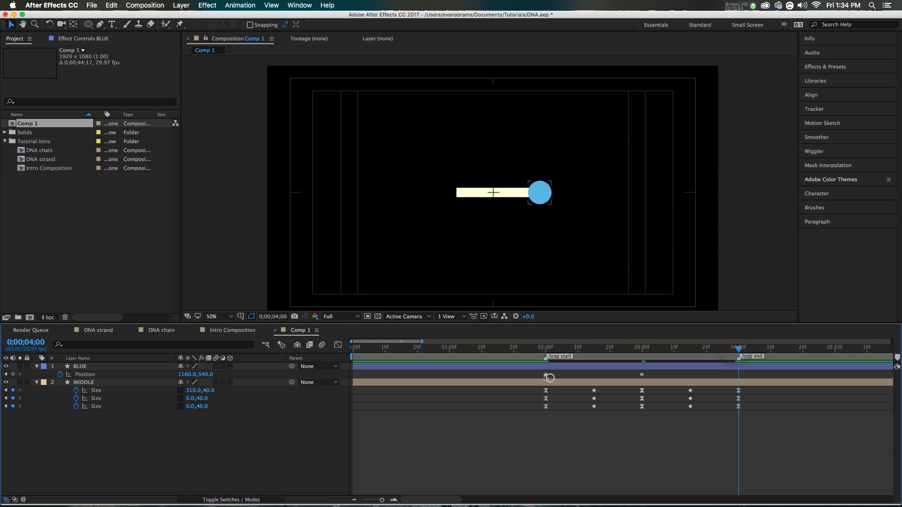
left_click(545, 374)
key("super+c")
key("super+v")
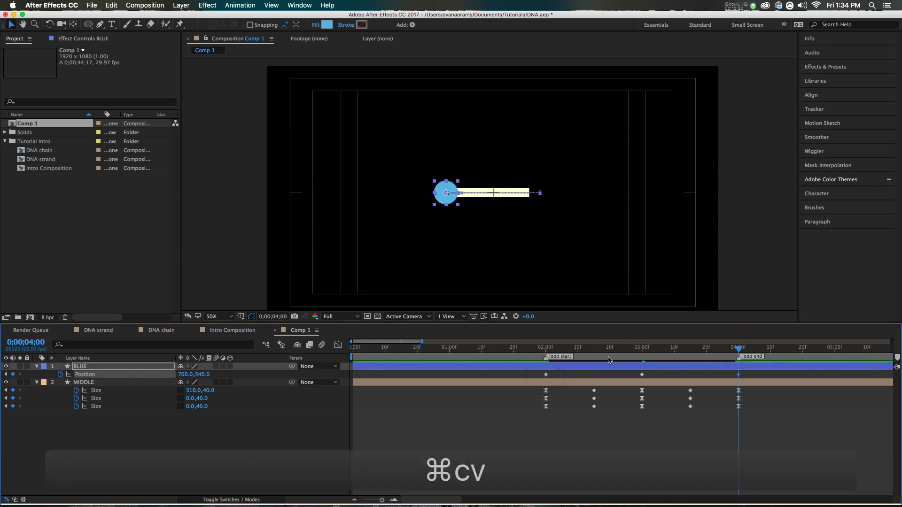
- Apply Easy Ease to all three position keyframes of the BLUE layer
left_click_drag(549, 360, 529, 374)
left_click(747, 376)
key("F9")
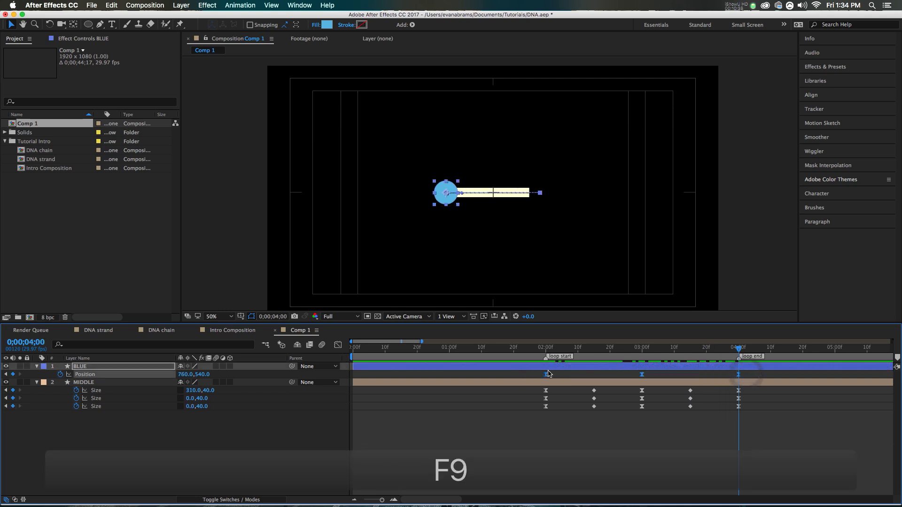
- Examine the speed graph of BLUE's position and preview the motion from loop start to loop end
key("shift+F3")
left_click(540, 491)
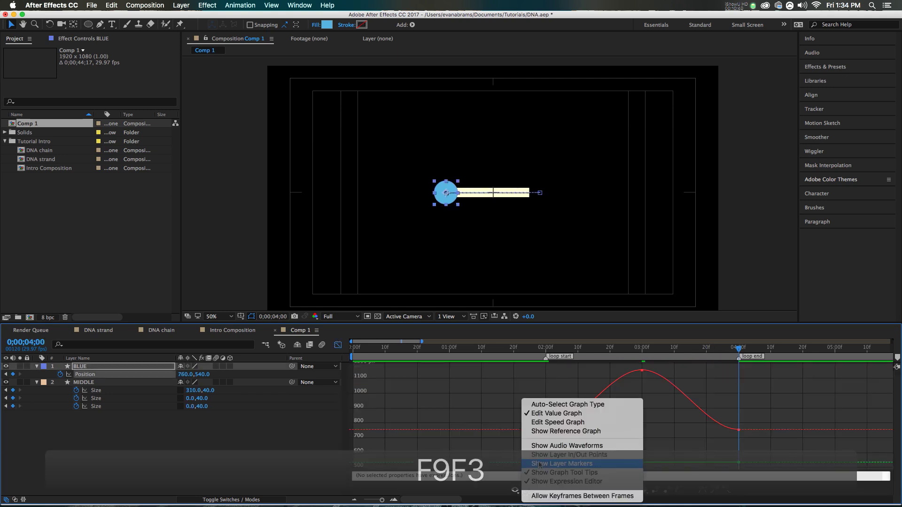
left_click(551, 426)
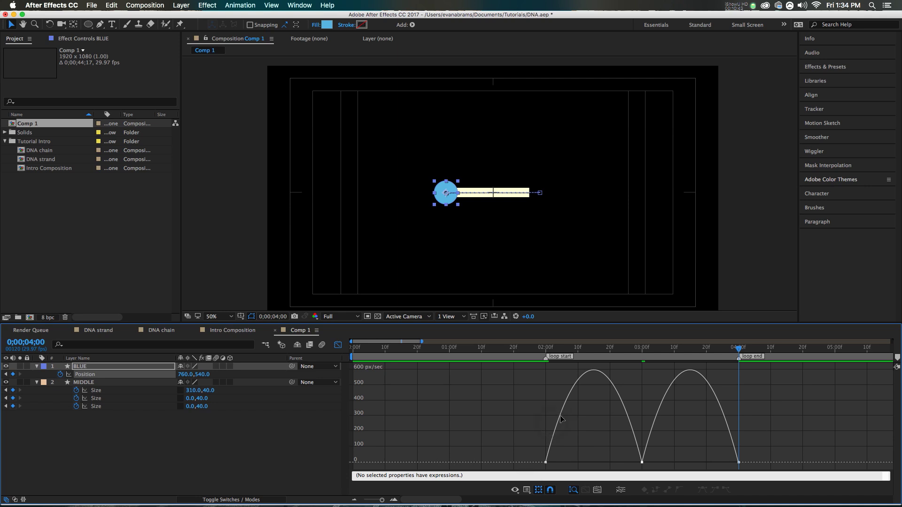
key("shift+F3")
left_click(644, 443)
left_click_drag(580, 349, 544, 353)
key("space")
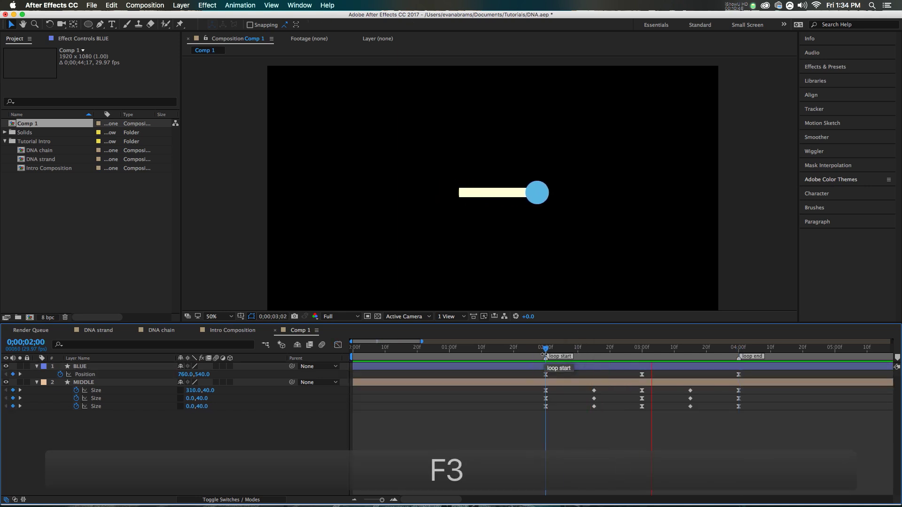
left_click(569, 351)
left_click_drag(652, 360, 736, 367)
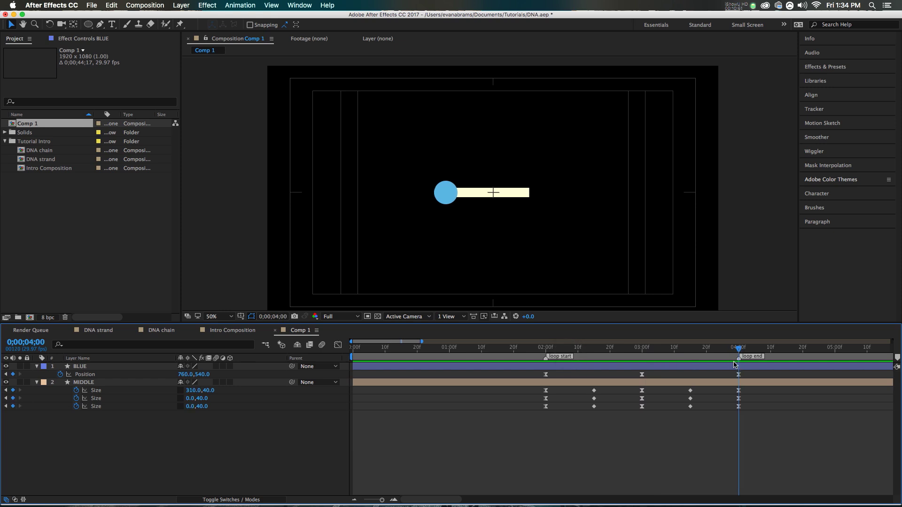
- Split the BLUE layer at 0;00;03;00 and move the second half beneath the MIDDLE layer
left_click(643, 352)
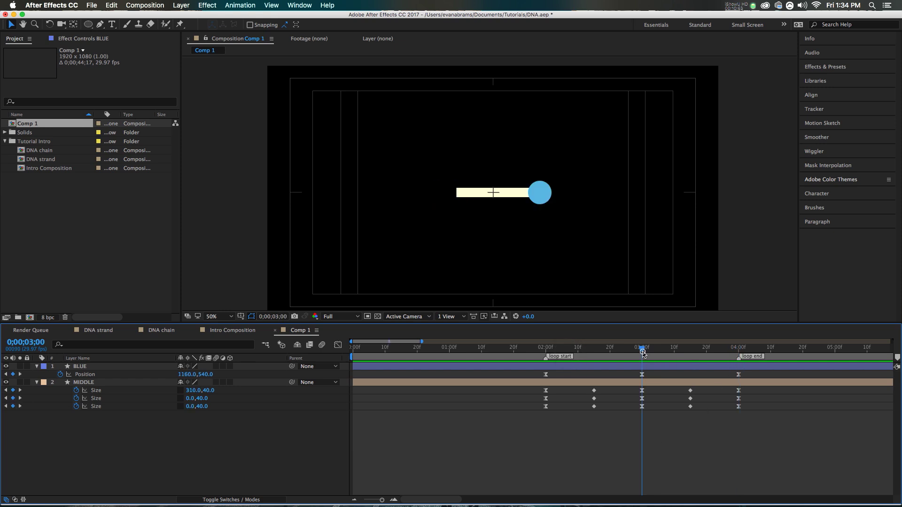
left_click(646, 369)
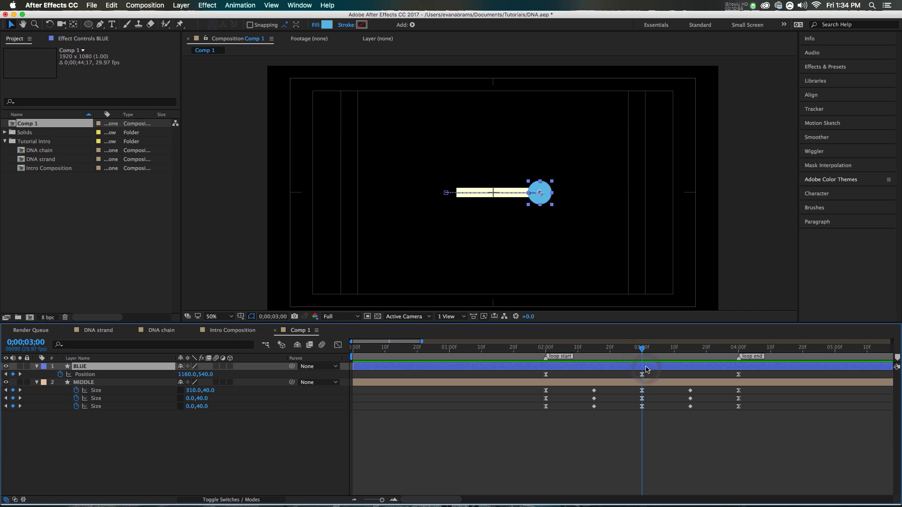
key("super+shift+d")
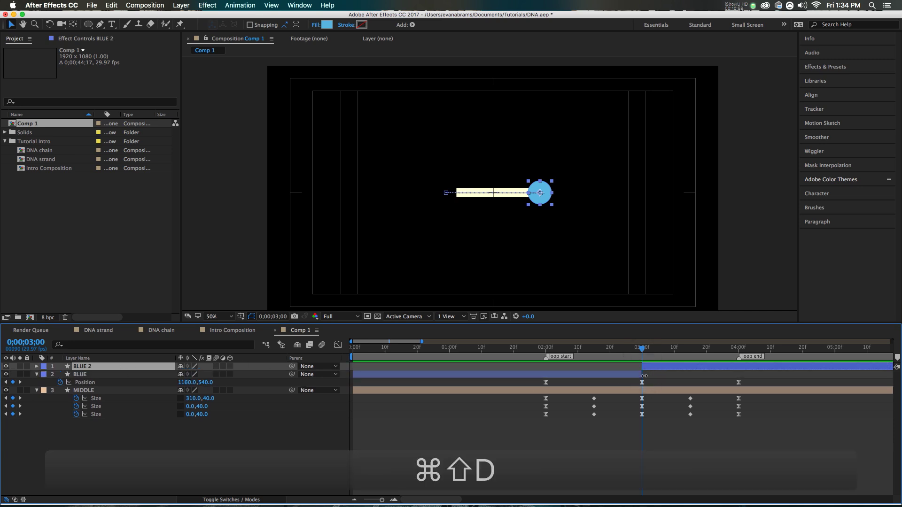
scroll(643, 376, "up", 3)
scroll(634, 363, "down", 3)
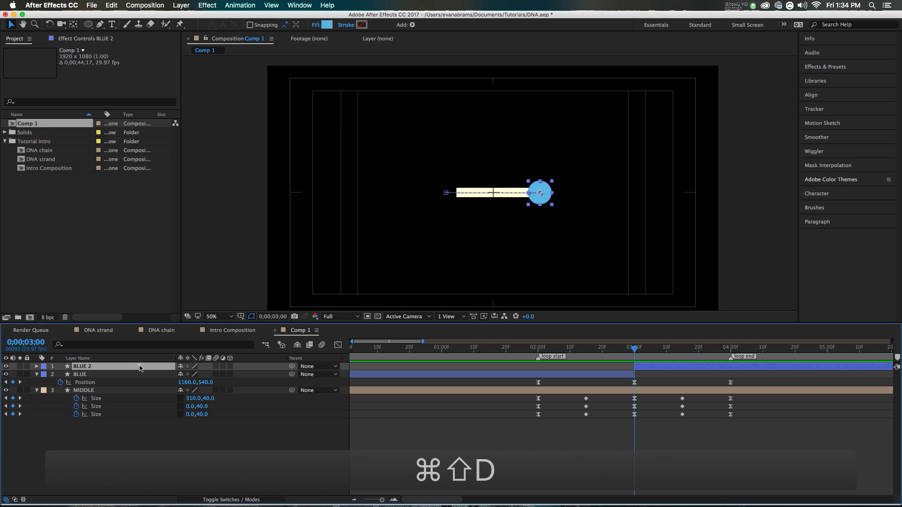
left_click_drag(139, 368, 135, 430)
left_click(623, 442)
left_click(543, 352)
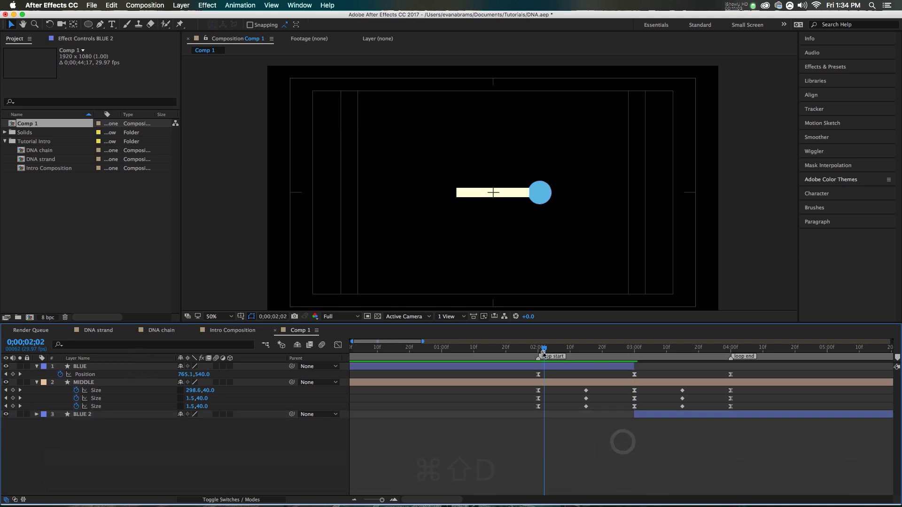
left_click_drag(544, 352, 733, 373)
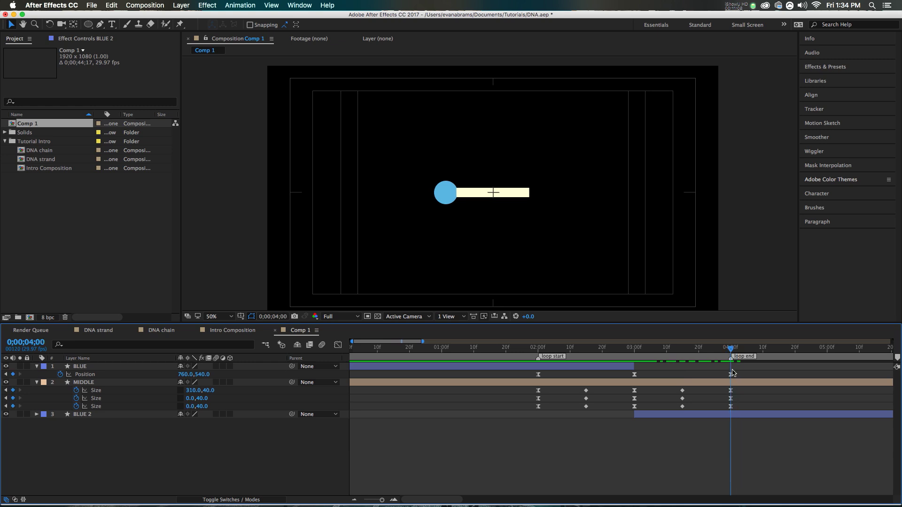
- Duplicate the first half of the BLUE layer and give the copy the Red label color
left_click(586, 365)
key("super+d")
left_click(564, 364)
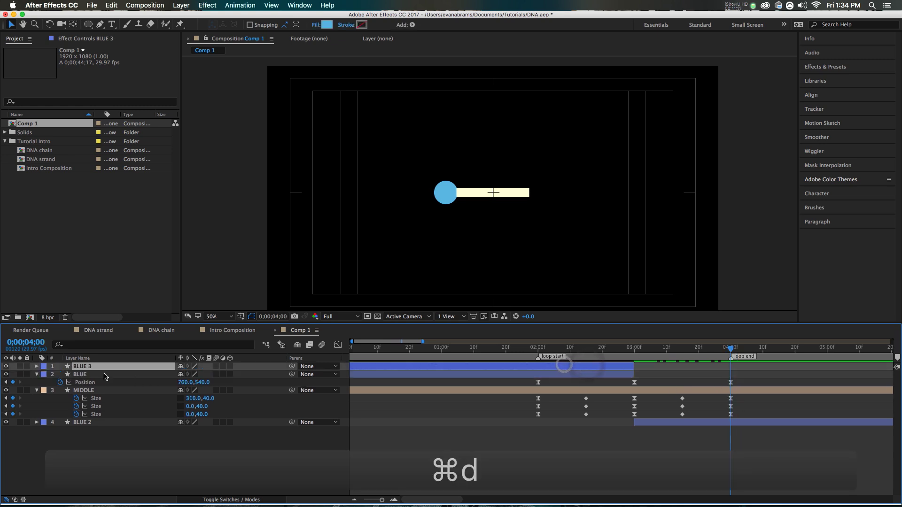
left_click(44, 367)
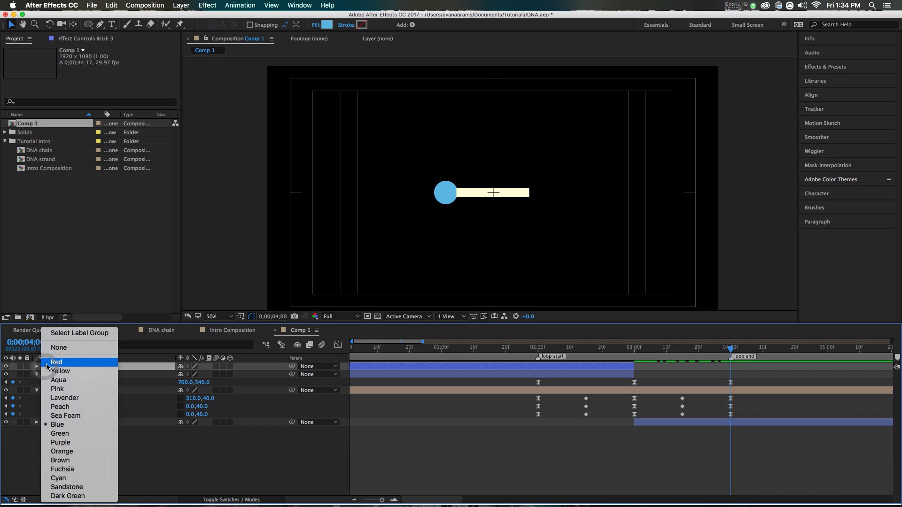
left_click(46, 364)
- Rename the duplicated ellipse layer to "RED"
left_click(77, 368)
key("Return")
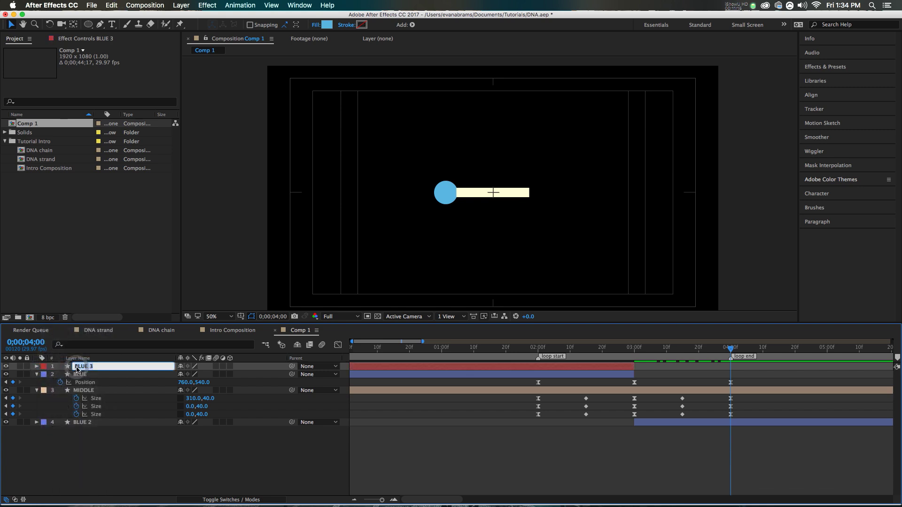
type("RED")
key("Return")
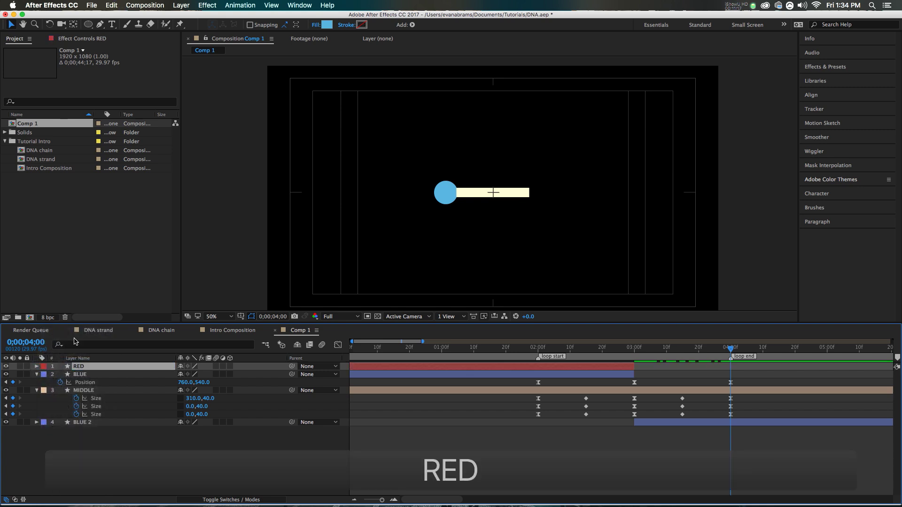
- Change the RED layer's fill color to light red, hex E25C59
left_click_drag(614, 355, 595, 353)
left_click(326, 24)
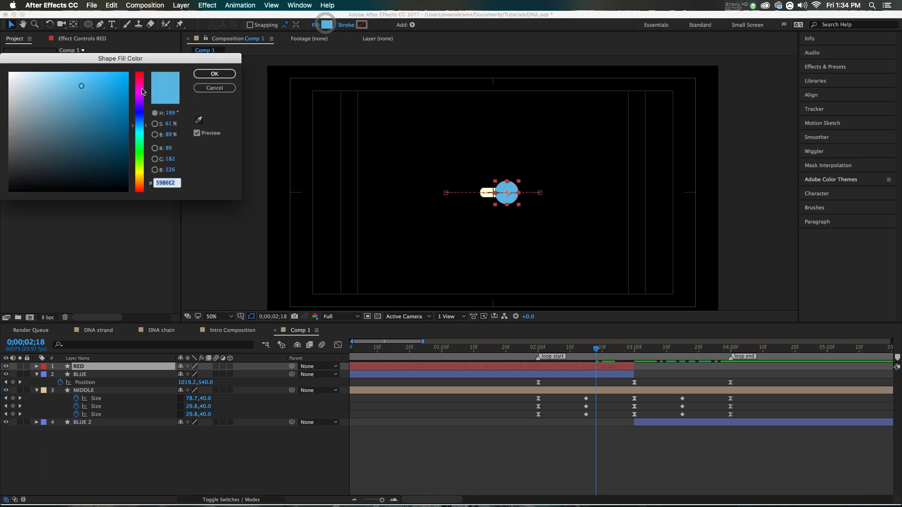
left_click_drag(139, 108, 140, 77)
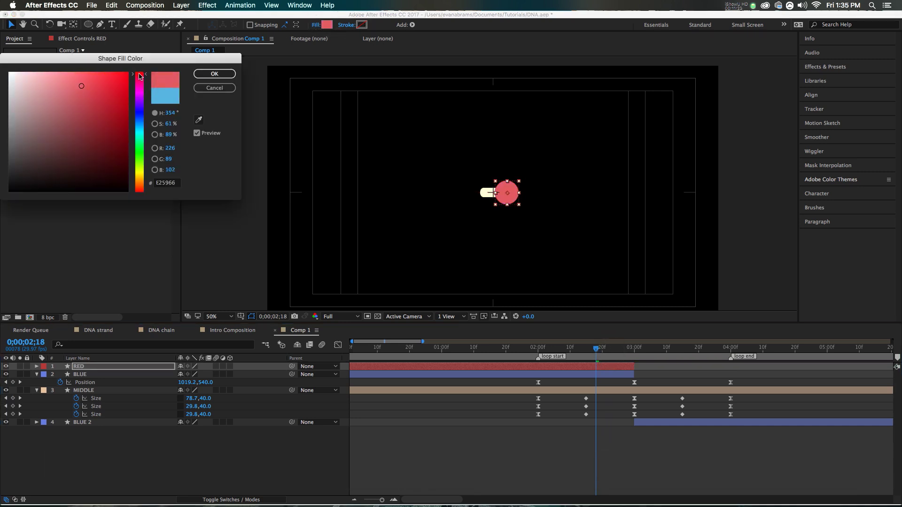
left_click_drag(138, 187, 142, 194)
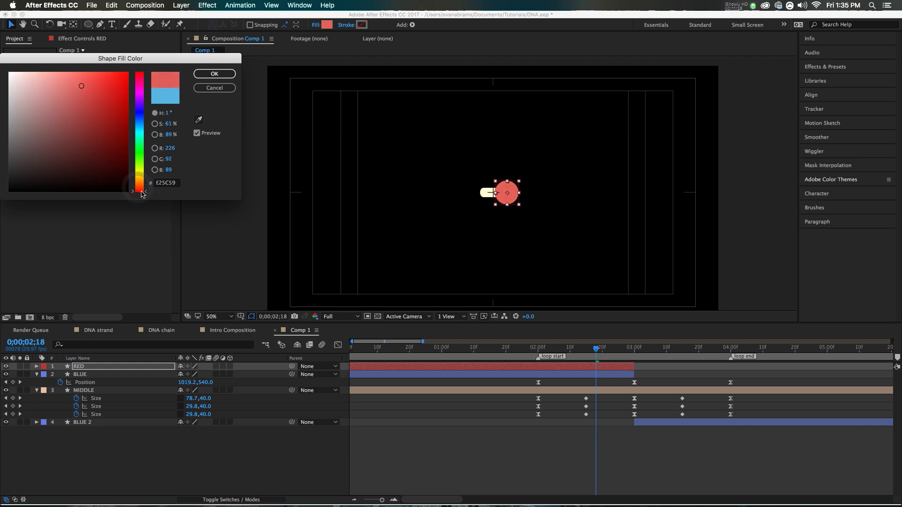
left_click(214, 74)
- Extend the RED layer's end past the loop end marker and shift its position keyframes one second earlier
key("p")
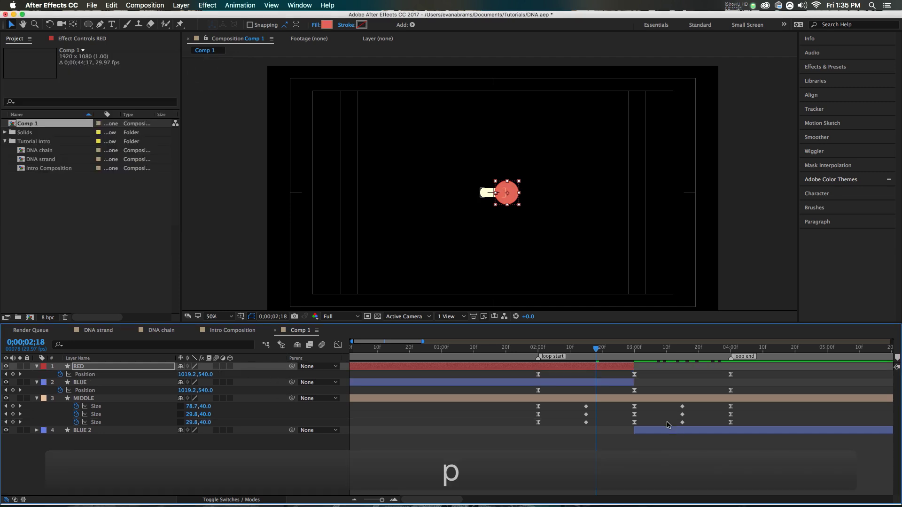
left_click_drag(636, 367, 793, 369)
left_click(545, 349)
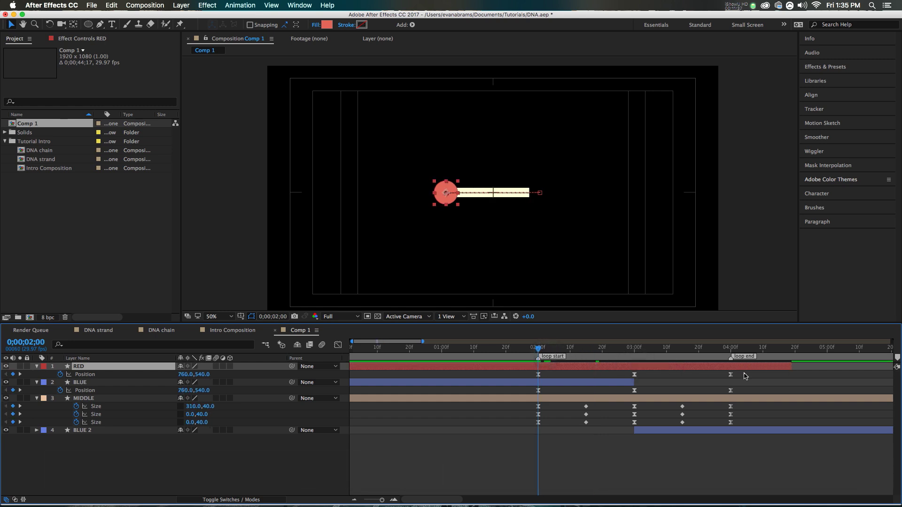
left_click_drag(744, 376, 524, 386)
left_click_drag(635, 375, 539, 380)
left_click_drag(663, 375, 632, 376)
left_click(561, 383)
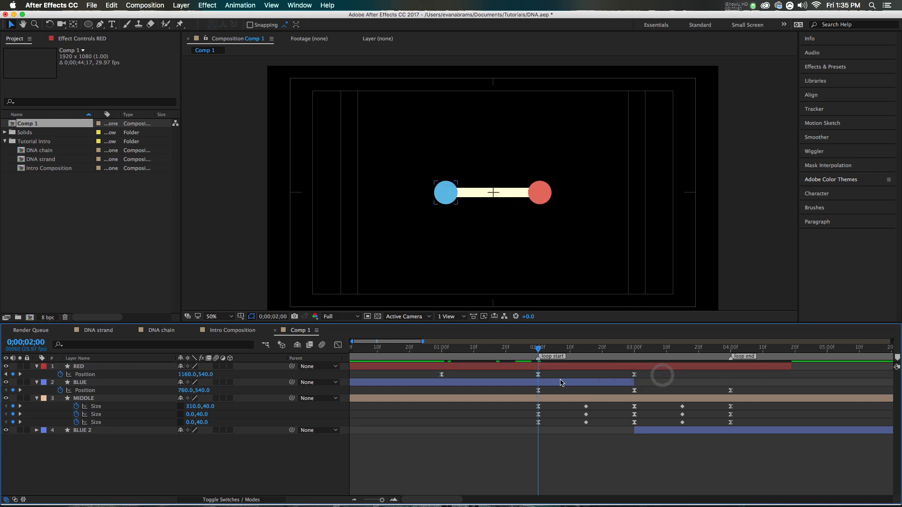
- Copy RED's position keyframe at the loop start to the loop end at 0;00;04;00
left_click(538, 374)
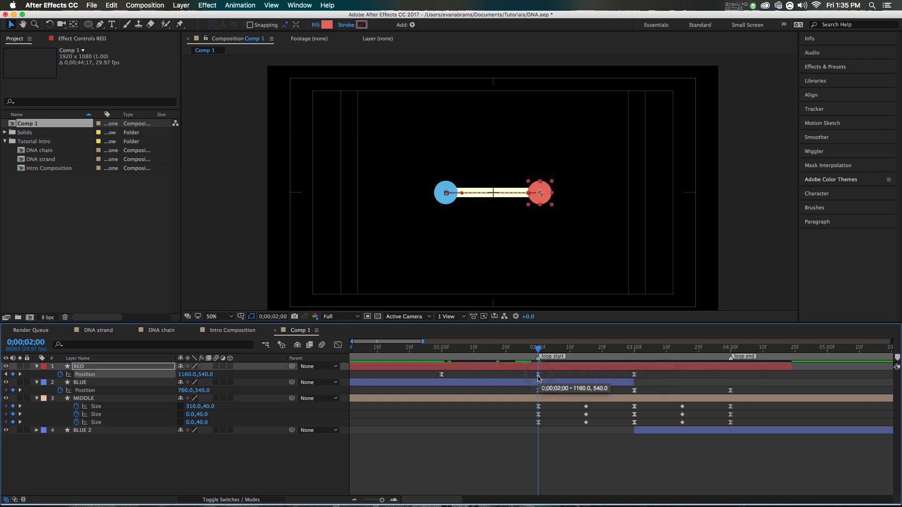
key("super+c")
left_click(731, 349)
key("super+v")
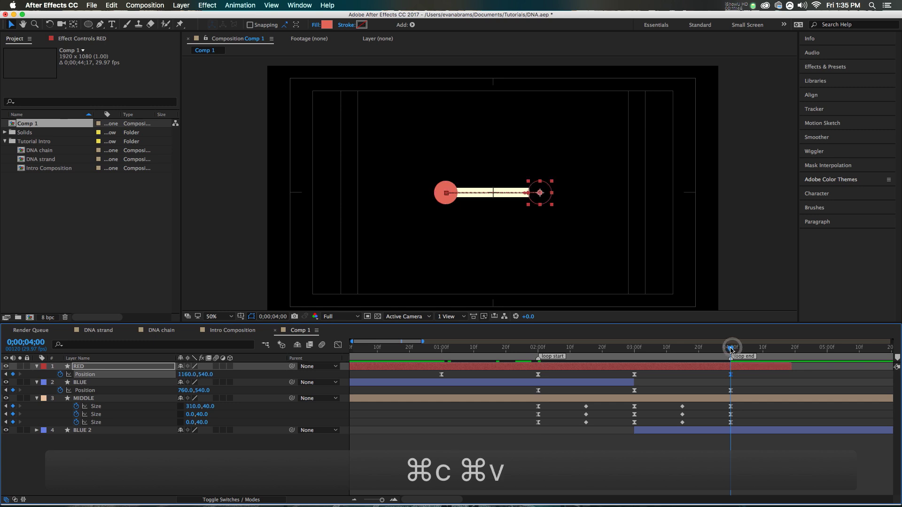
- Split the RED layer at 0;00;03;00 and move its first half to the end of the layer stack, beneath BLUE 2
key("space")
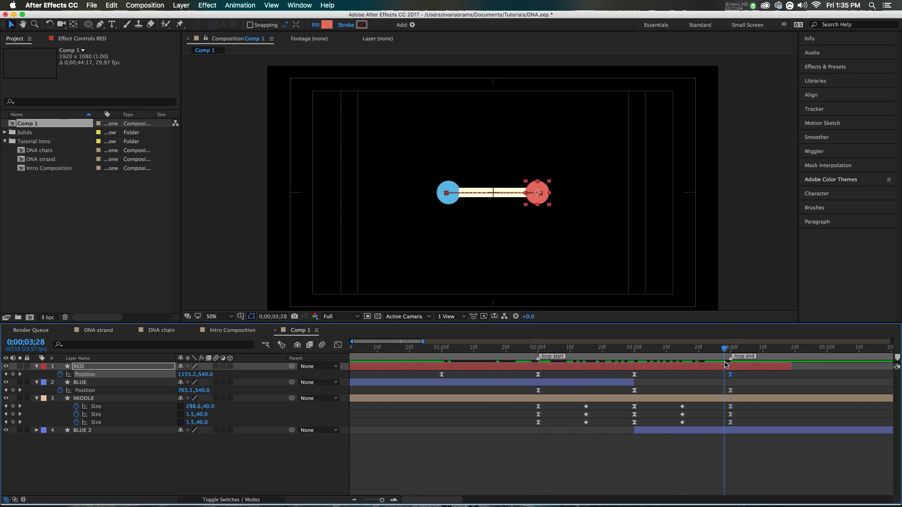
key("space")
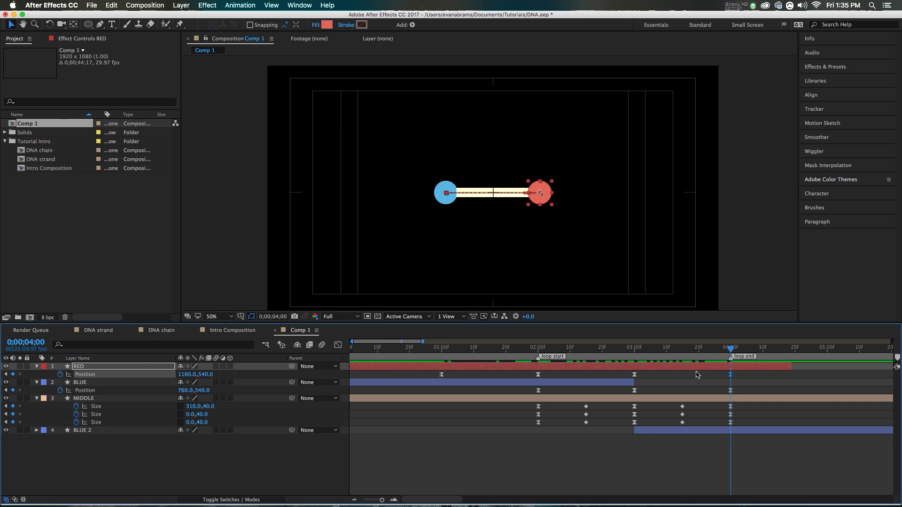
left_click(636, 348)
left_click(647, 366)
key("super+shift+d")
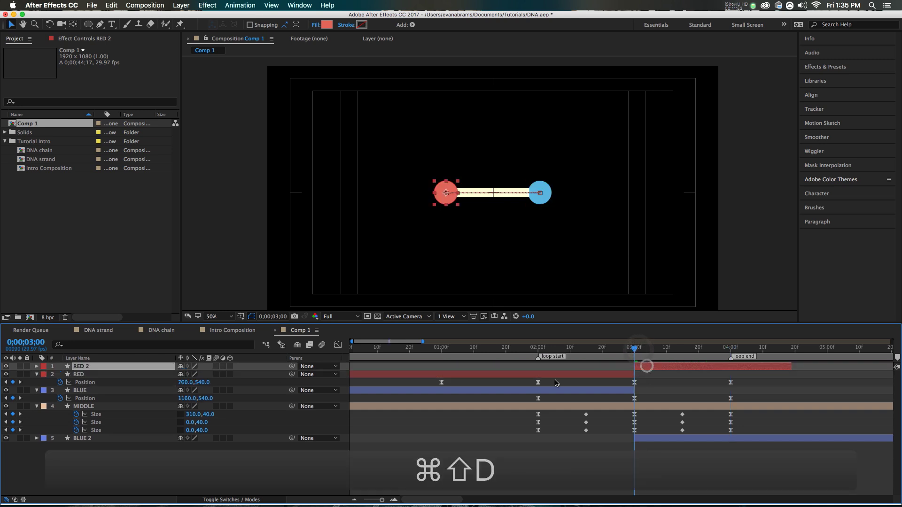
left_click(454, 376)
left_click_drag(80, 375, 93, 449)
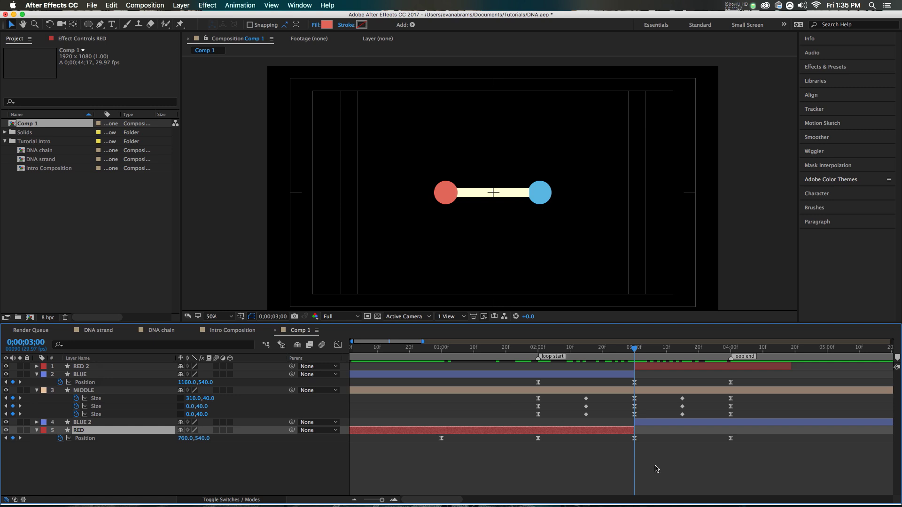
- Set the work area from the loop start at 0;00;02;00 to the loop end at 0;00;04;00 and preview the loop
left_click(655, 467)
left_click_drag(540, 348, 738, 372)
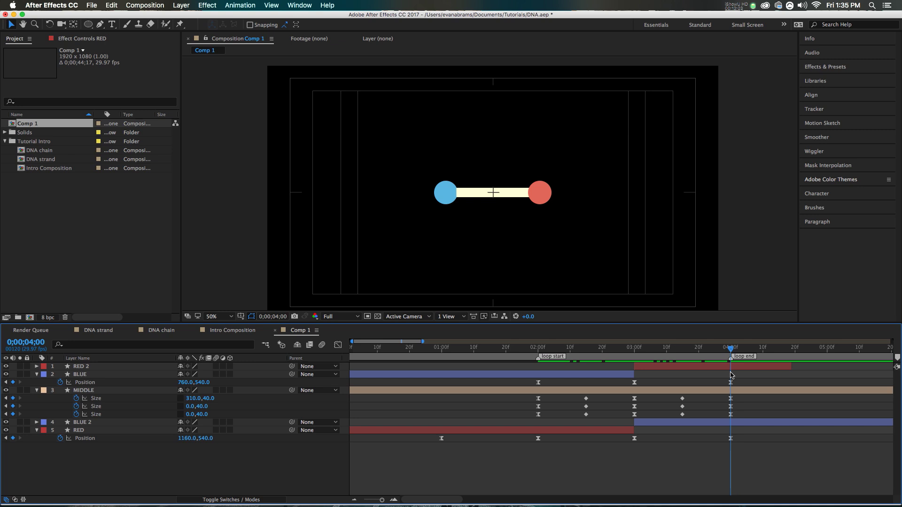
left_click(539, 349)
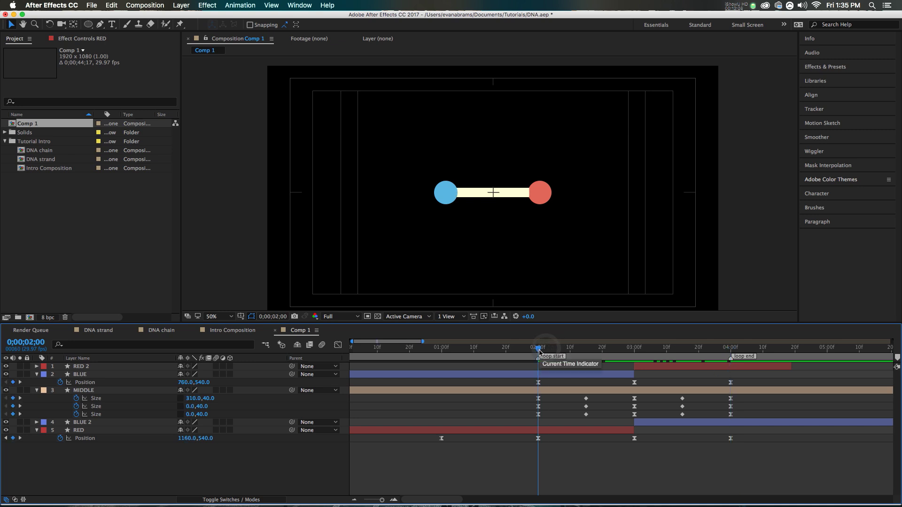
key("b")
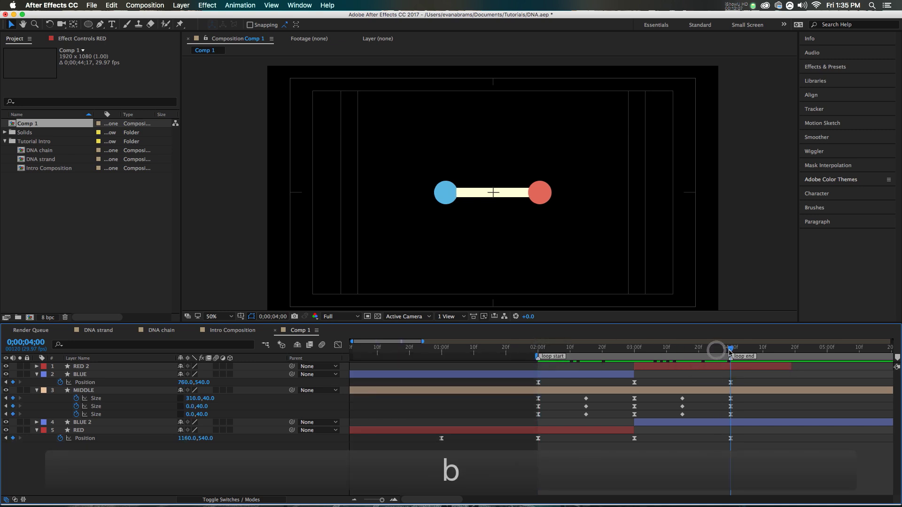
key("n")
key("0")
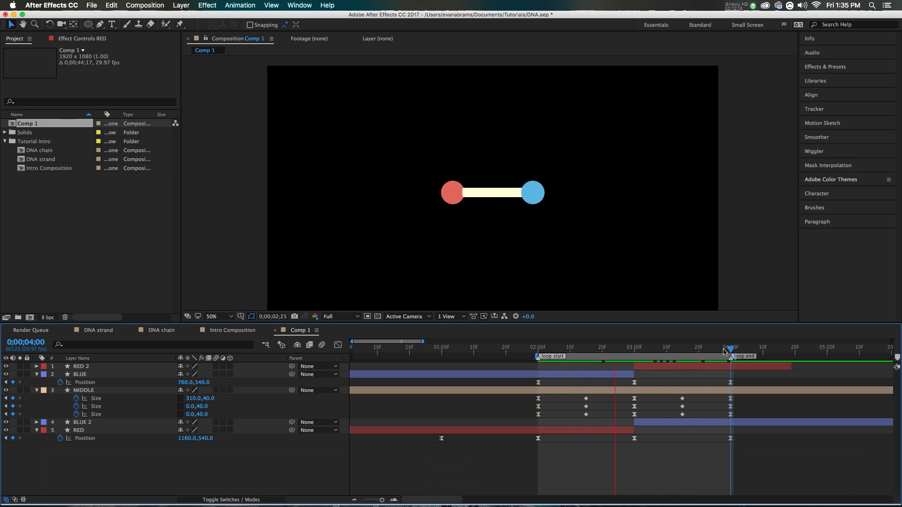
- Check how the circles overlap the bar through the loop and reset the work area to the full composition
left_click_drag(670, 347, 592, 362)
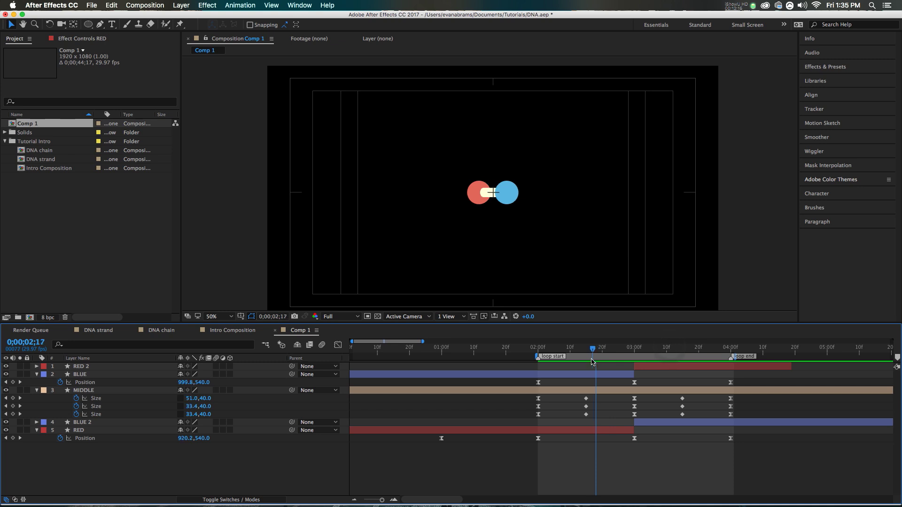
scroll(476, 188, "up", 2)
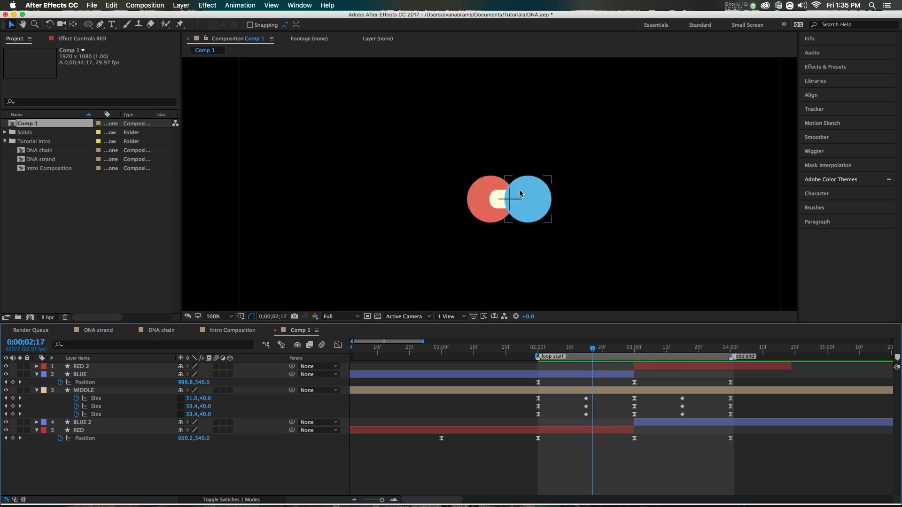
scroll(501, 192, "down", 2)
left_click_drag(607, 350, 732, 357)
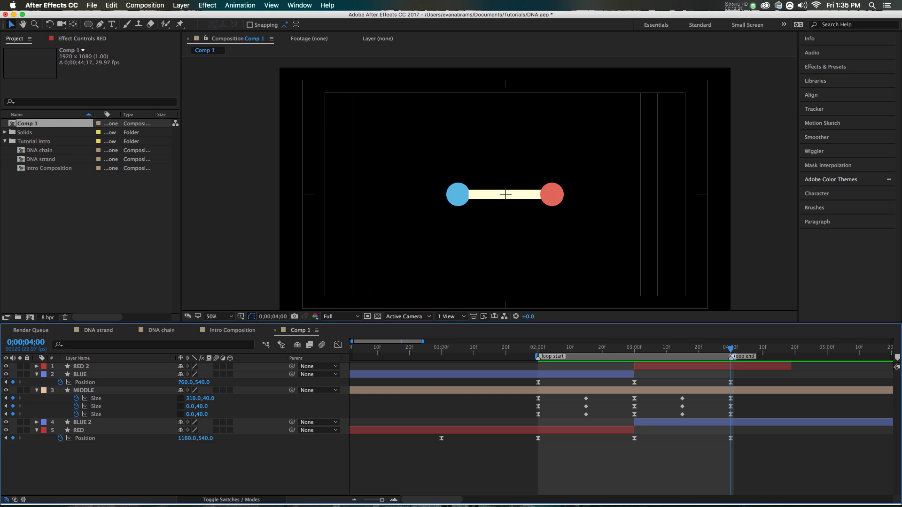
left_click(653, 349)
double_click(634, 355)
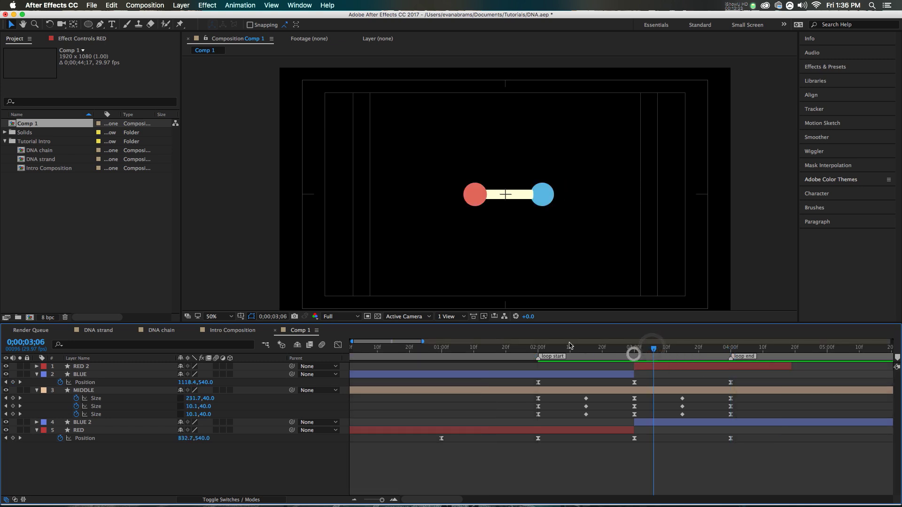
- Copy BLUE's position keyframe at 0;00;03;00 to 0;00;01;00 and preview the motion
left_click_drag(569, 346, 442, 356)
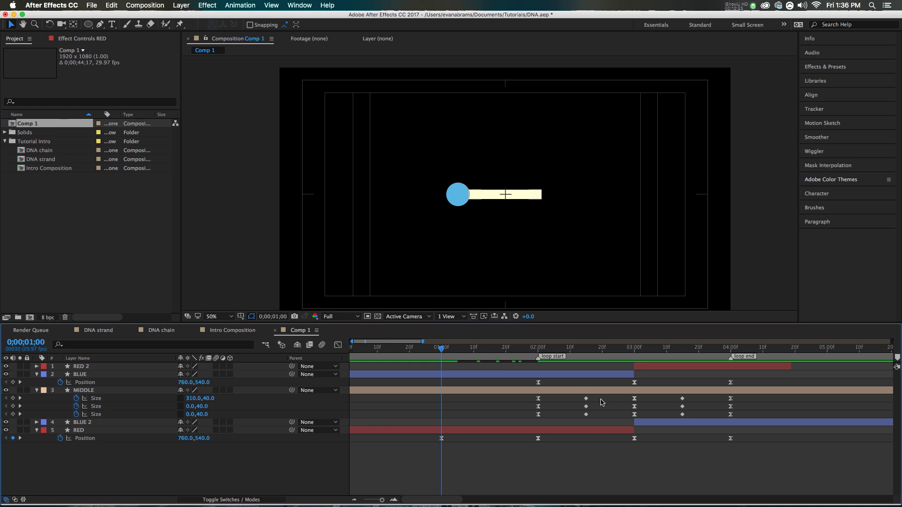
left_click(621, 375)
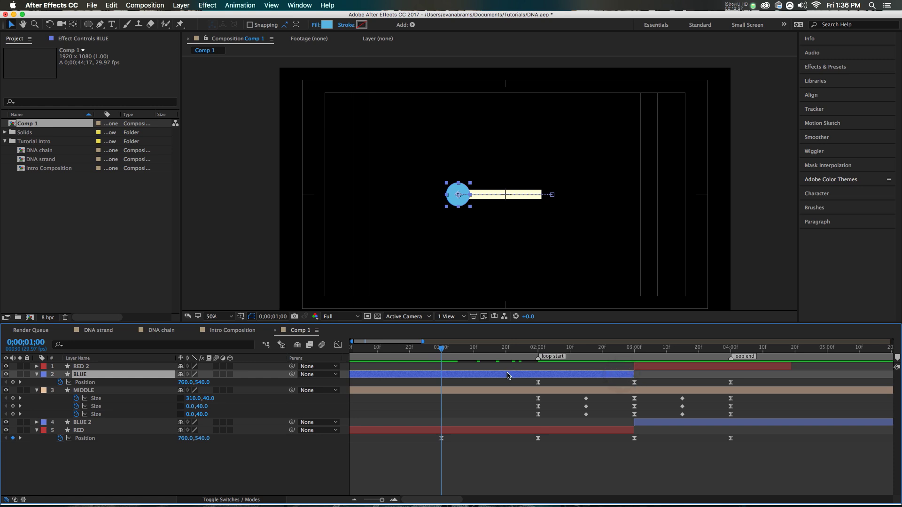
mouse_move(441, 355)
left_mouse_down()
mouse_move(389, 355)
mouse_move(438, 357)
left_mouse_up()
key("space")
key("space")
left_click(634, 383)
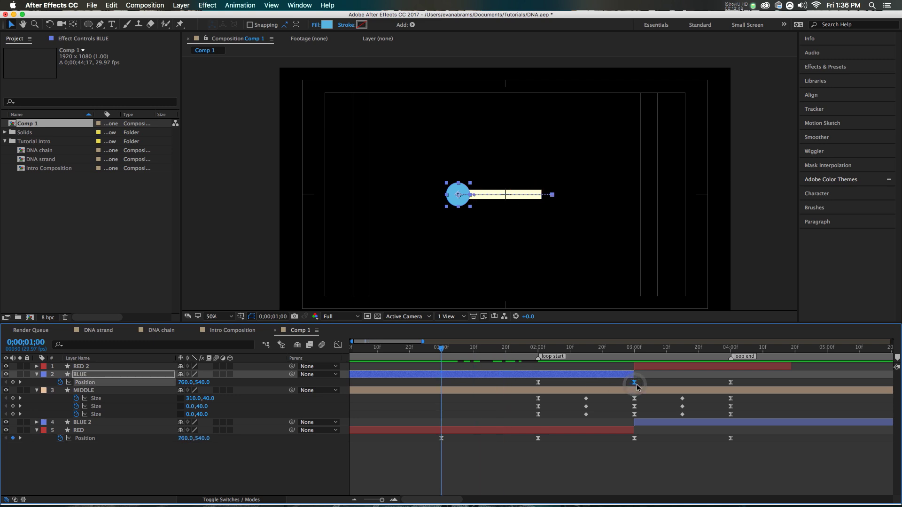
key("super+c")
key("super+v")
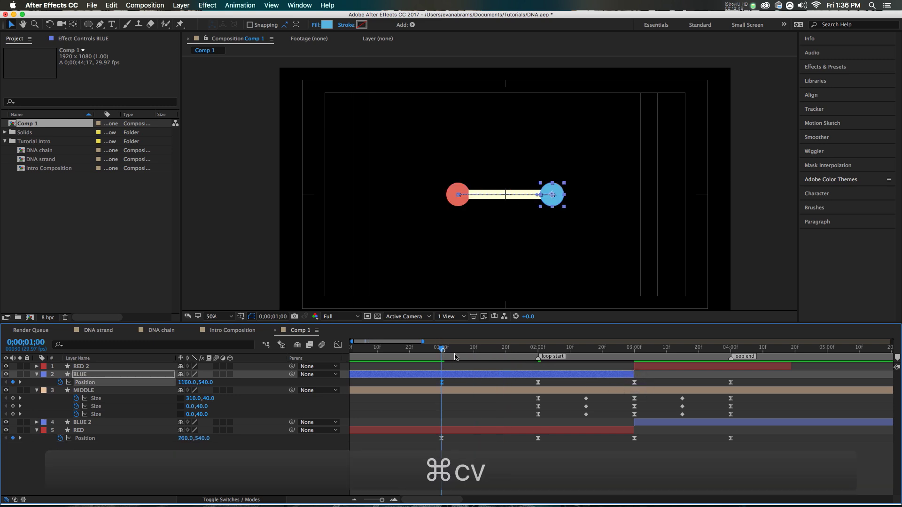
key("space")
key("space")
- Copy MIDDLE's three sets of size keyframes between 0;00;02;00 and 0;00;03;00 to start at 0;00;01;00
left_click_drag(643, 397, 525, 422)
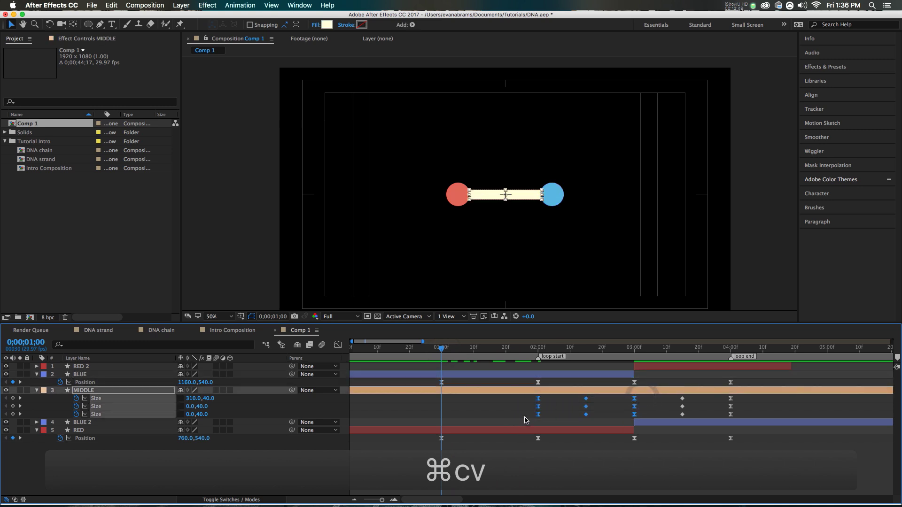
key("super+c")
key("super+v")
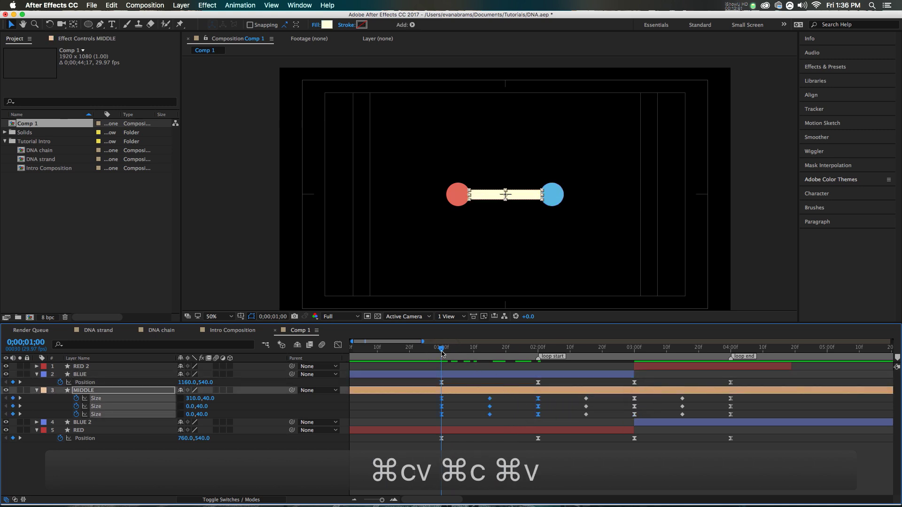
- Split BLUE and RED at 0;00;02;00, placing RED's first part above MIDDLE and BLUE's first part at the end of the layer stack
left_click_drag(441, 354, 538, 375)
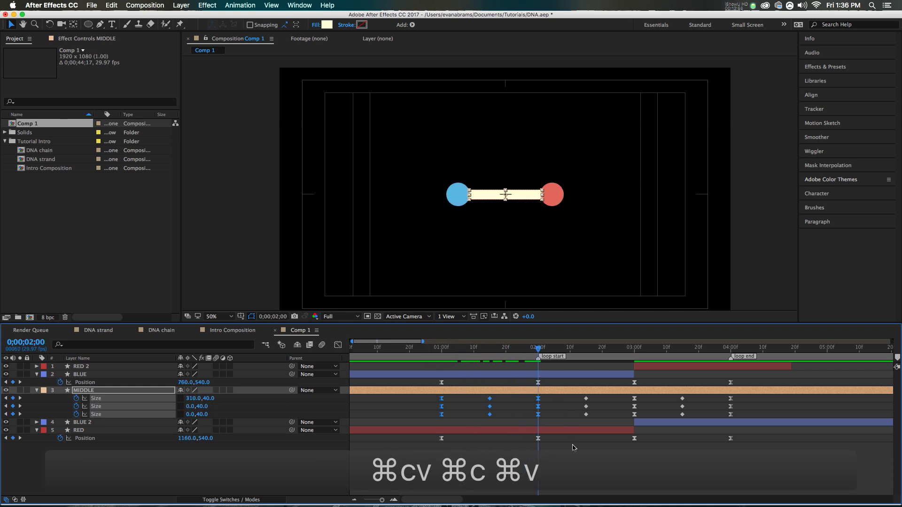
left_click(573, 448)
left_click(545, 375)
key("super+shift+d")
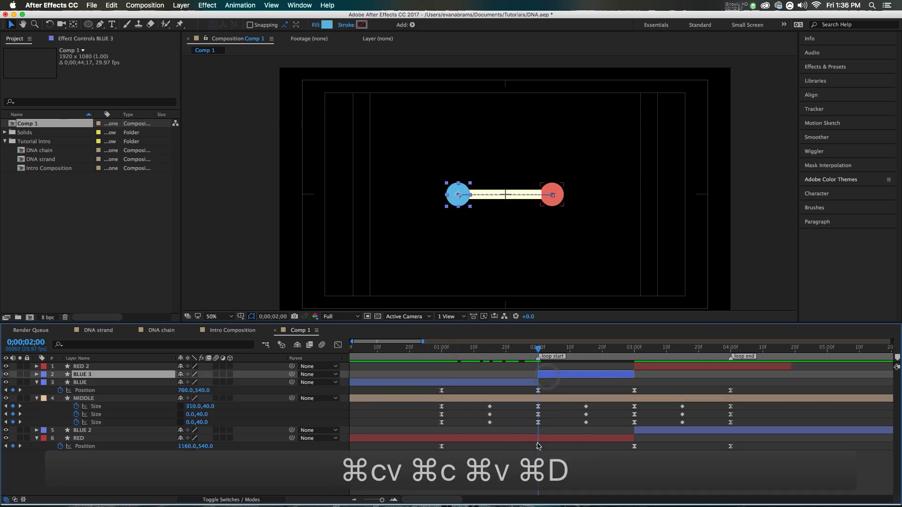
left_click(538, 446)
key("super+shift+d")
left_click_drag(150, 446, 132, 463)
- Preview the rotation from 0;00;01;00 and examine the speed curves of MIDDLE's size keyframes in the graph editor
left_click(442, 350)
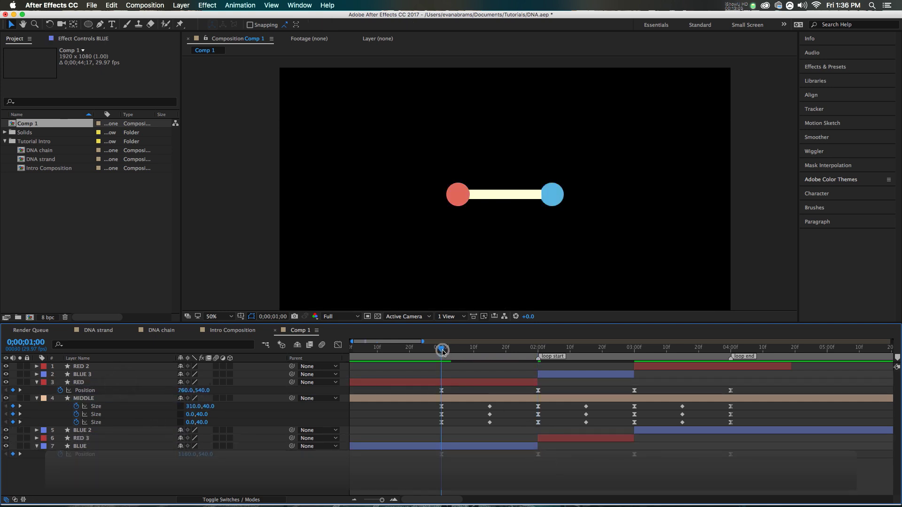
key("space")
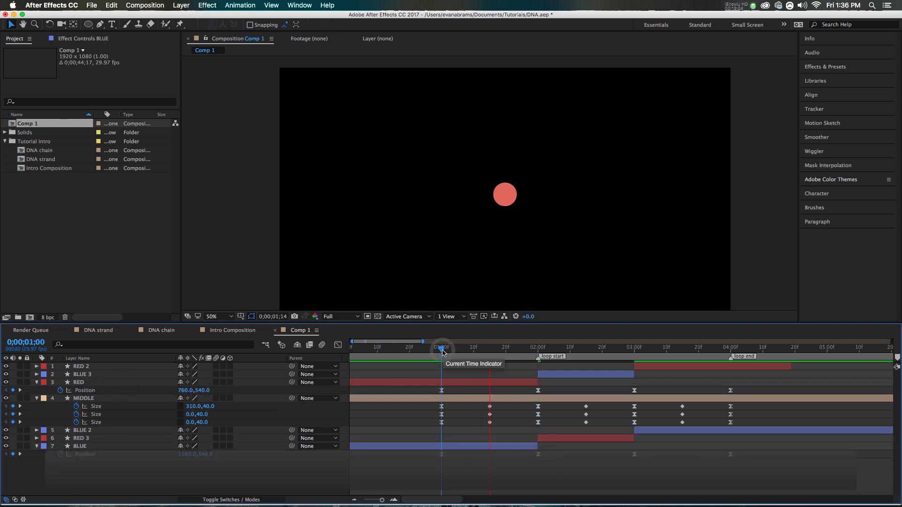
left_click(535, 350)
left_click(556, 391)
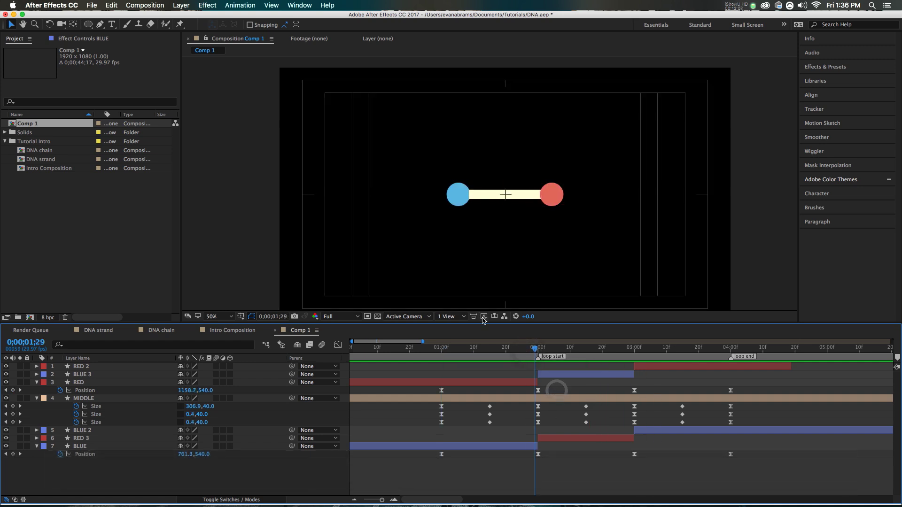
left_click_drag(489, 349, 477, 350)
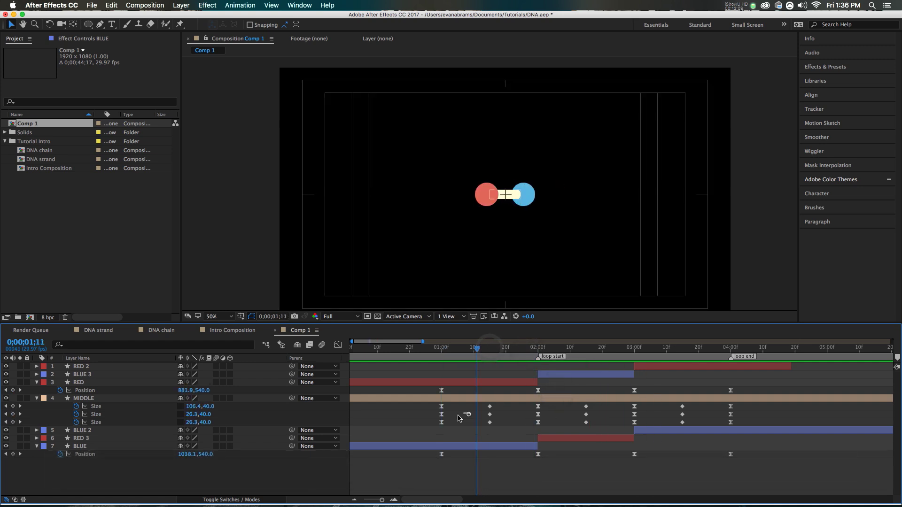
left_click_drag(468, 413, 436, 425)
key("shift+F3")
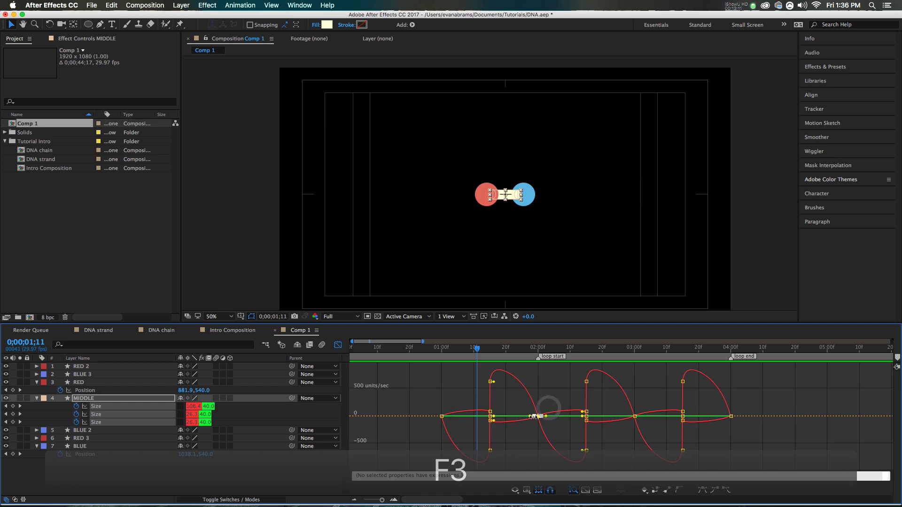
key("shift+F3")
left_click(523, 416)
left_click(457, 351, "shift")
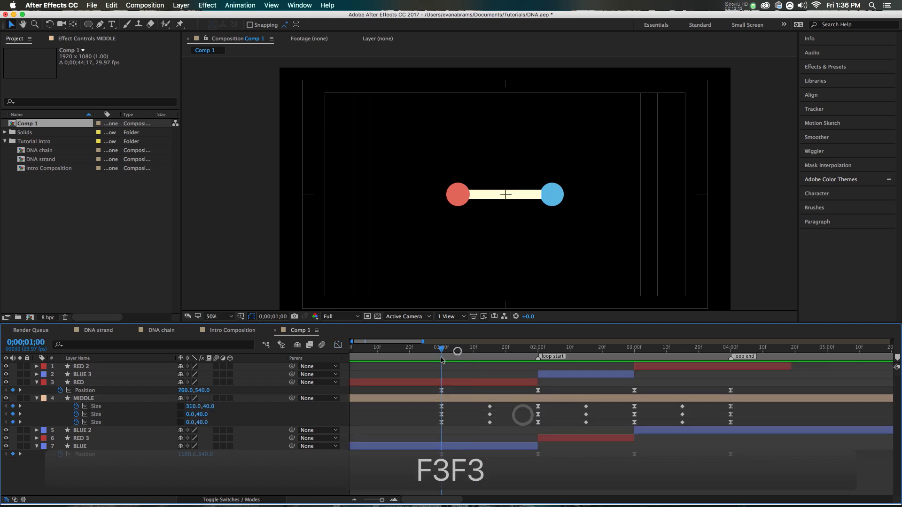
key("space")
left_click(443, 358)
left_click_drag(444, 357, 490, 359)
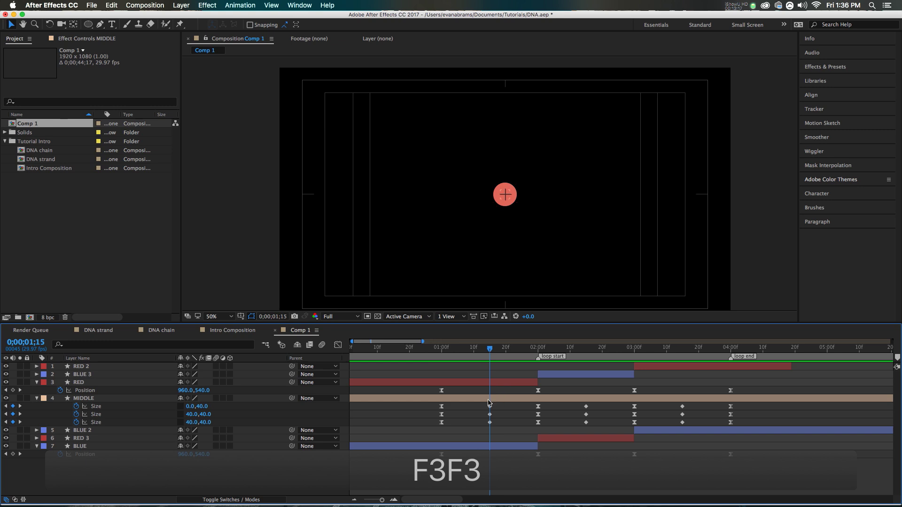
- Stretch the RED, MIDDLE and BLUE keyframes before the loop start so they begin at 0;00;00;20, and preview the slower turn
left_click_drag(536, 403, 436, 470)
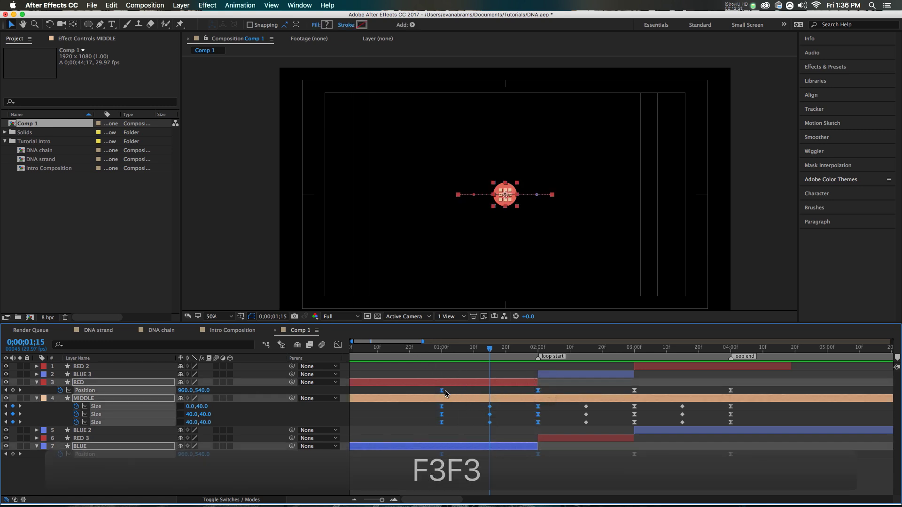
left_click_drag(444, 391, 413, 390)
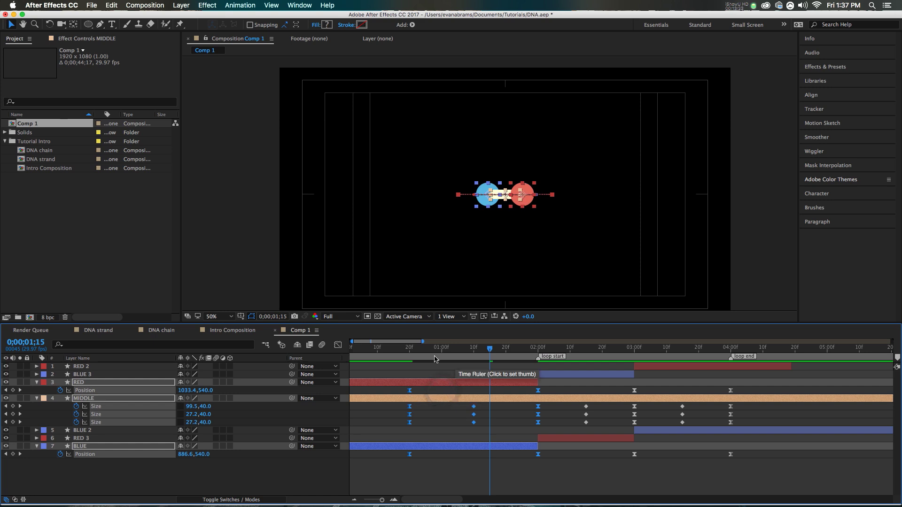
left_click_drag(435, 360, 424, 363)
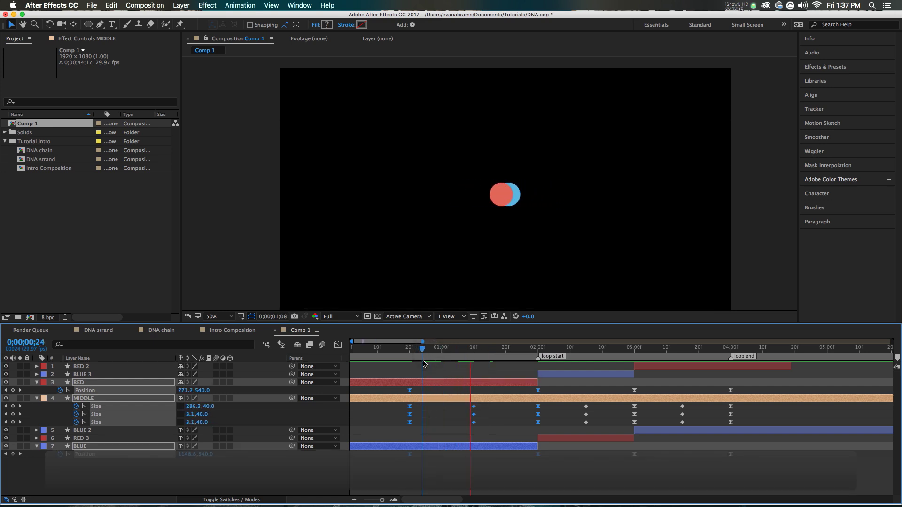
left_click(542, 349)
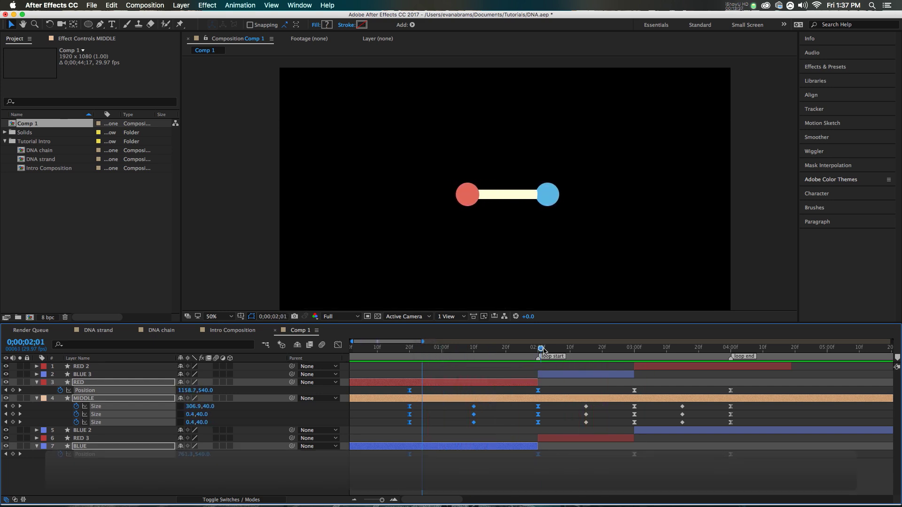
left_click_drag(543, 350, 539, 398)
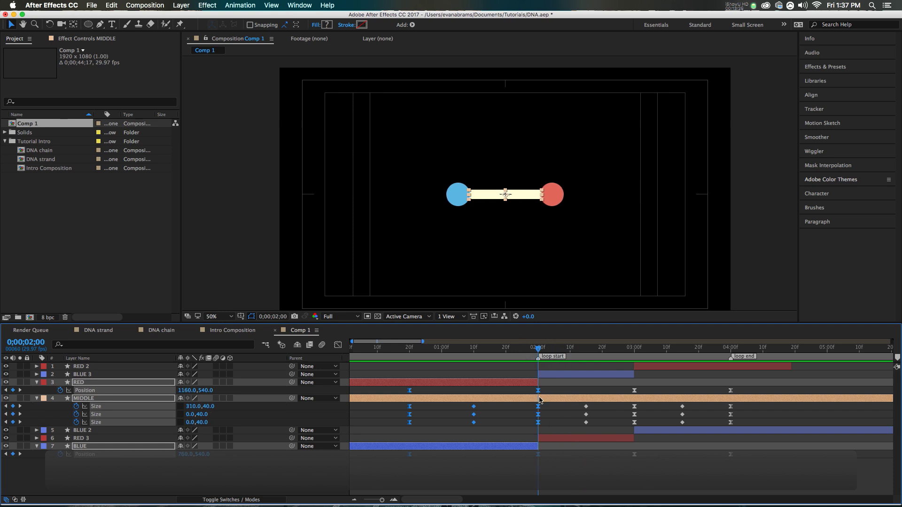
left_click(568, 477)
- Keyframe the RED layer's scale from 0% at 0;00;00;20 up to 100% at about 0;00;01;14
left_click_drag(450, 352, 409, 349)
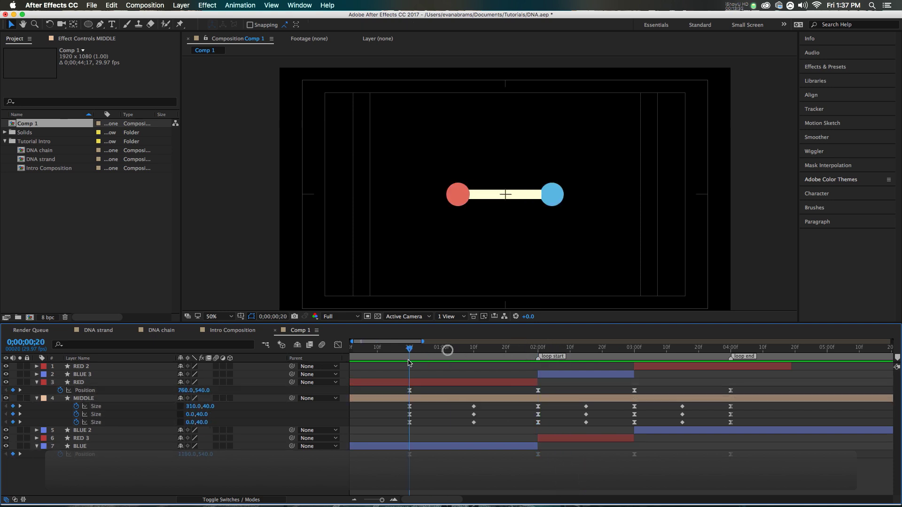
left_click(415, 381)
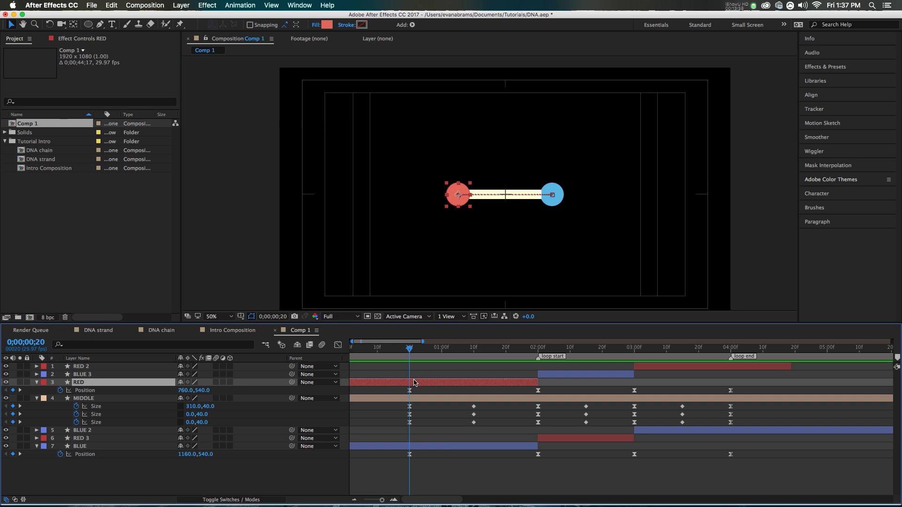
key("shift+s")
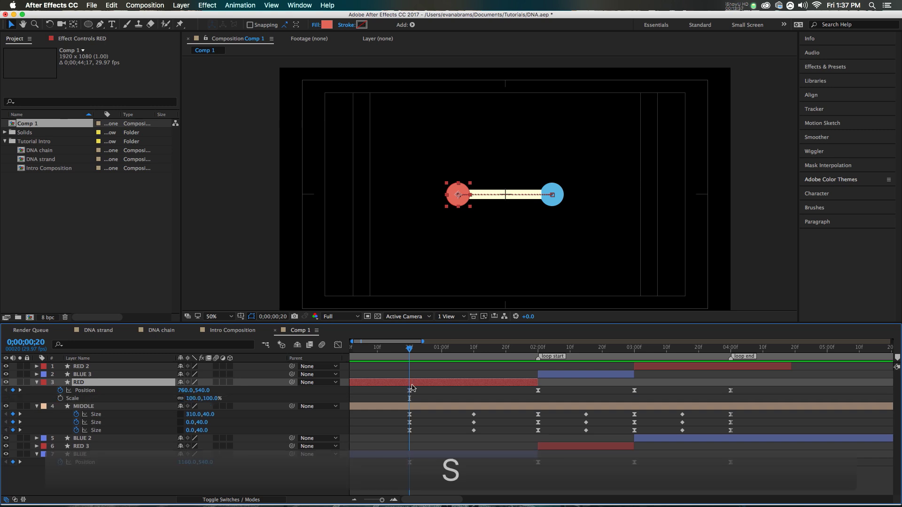
left_click(60, 398)
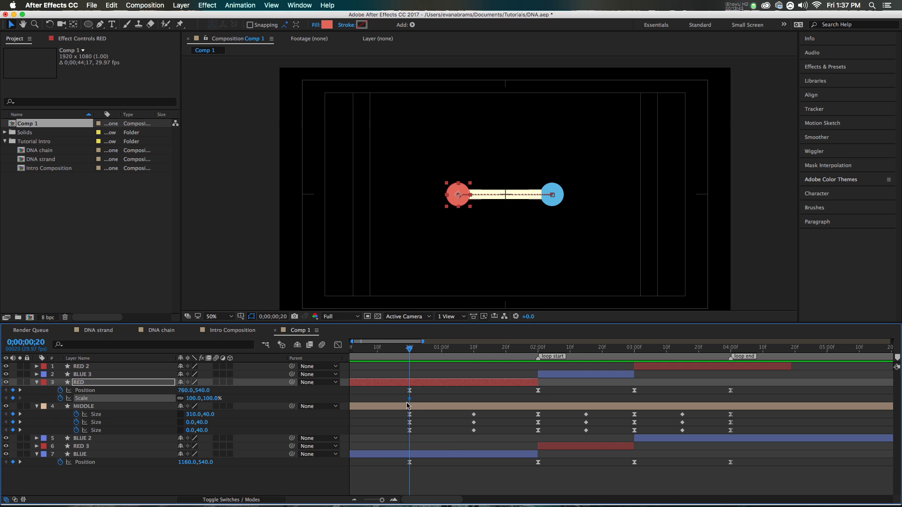
left_click_drag(409, 399, 486, 399)
type("0")
key("Return")
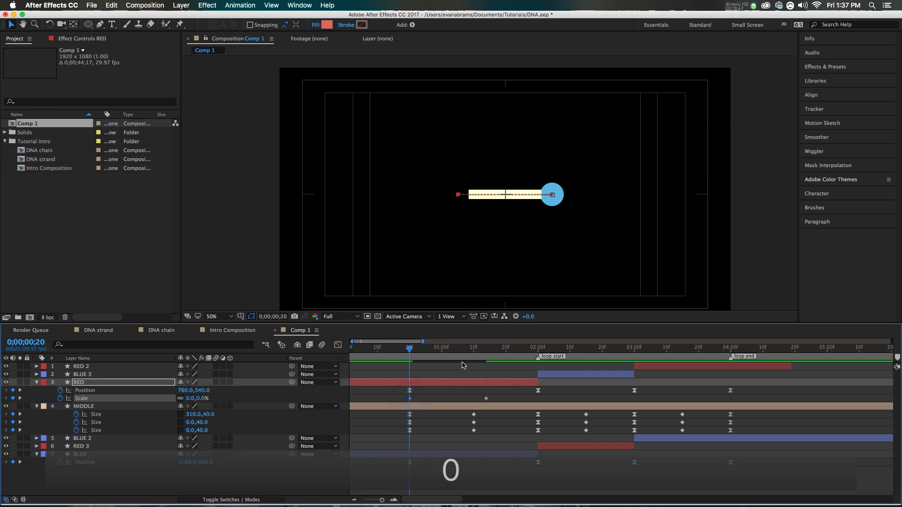
- Show RED's scale keyframes in the graph editor as a value graph
key("shift+Page_Down")
key("shift+Page_Down")
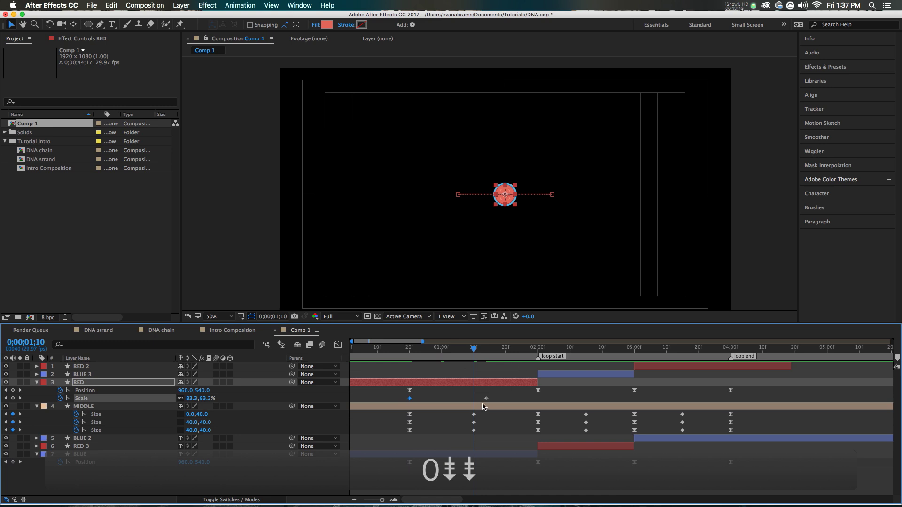
key("shift+F3")
left_click_drag(506, 388, 385, 364)
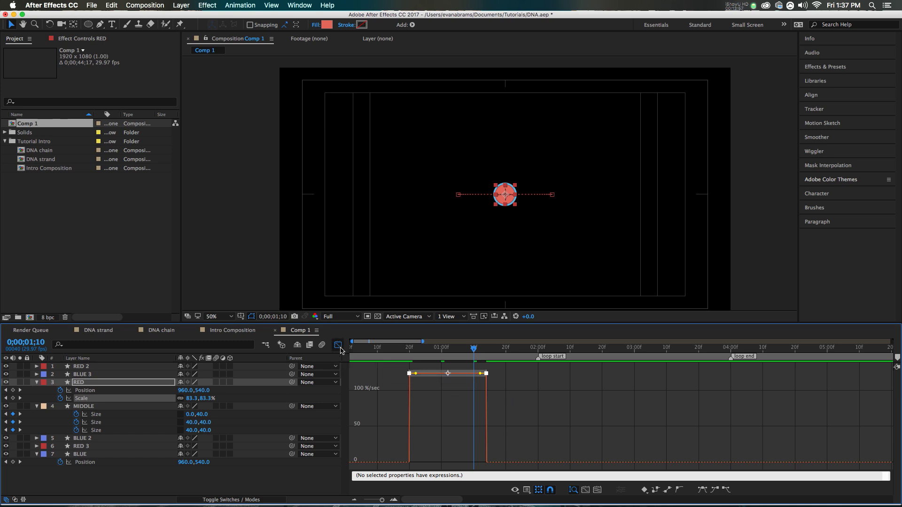
left_click(527, 490)
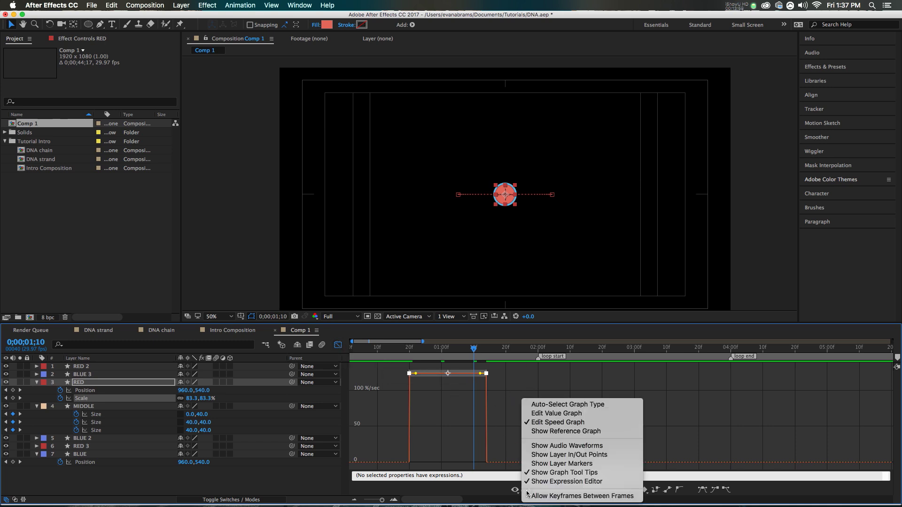
left_click(541, 413)
left_click(496, 411)
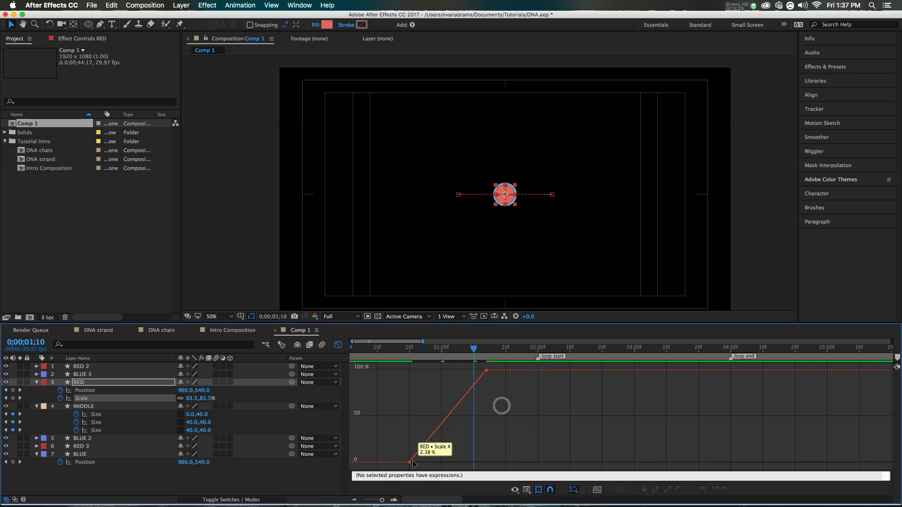
- Apply Easy Ease to both RED scale keyframes and extend their handles so the curve overshoots 100% before settling
left_click(487, 370)
key("F9")
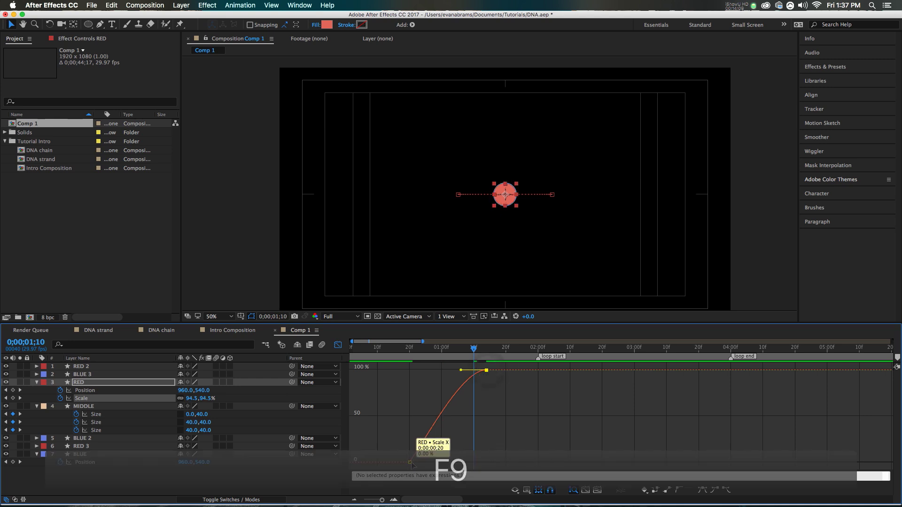
left_click(410, 462)
key("F9")
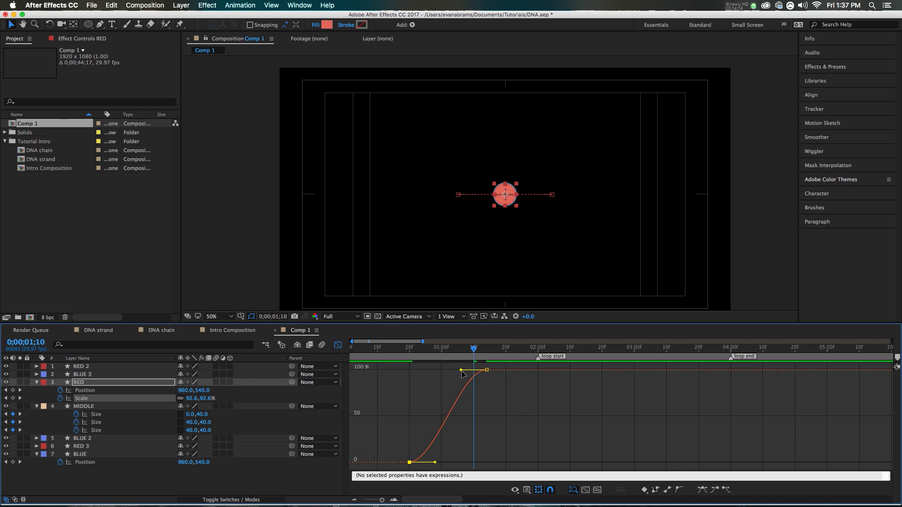
left_click_drag(462, 371, 429, 377)
left_click_drag(435, 465, 445, 416)
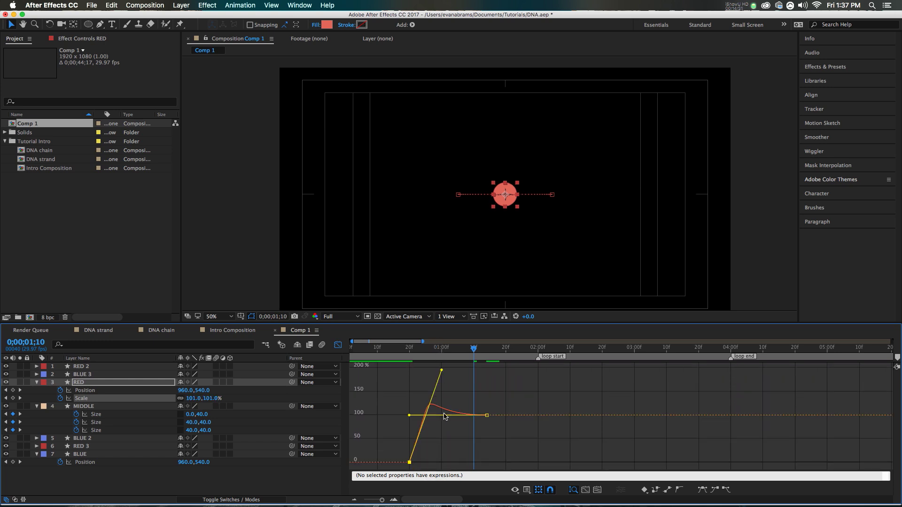
- Move RED's 100% scale keyframe to 0;00;01;10 and steepen the first keyframe's handle, previewing the pop-in
left_click(412, 350)
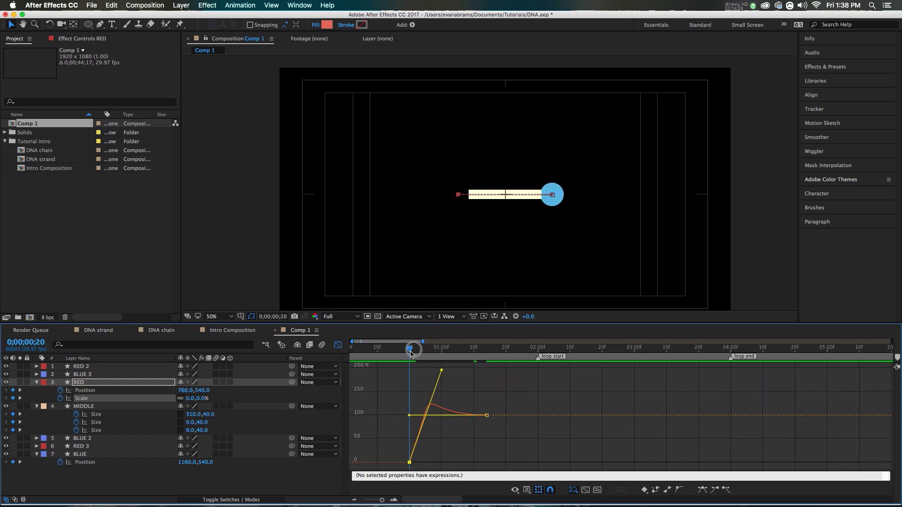
left_click_drag(411, 351, 415, 385)
key("space")
left_click_drag(412, 351, 461, 361)
left_click_drag(487, 415, 474, 417)
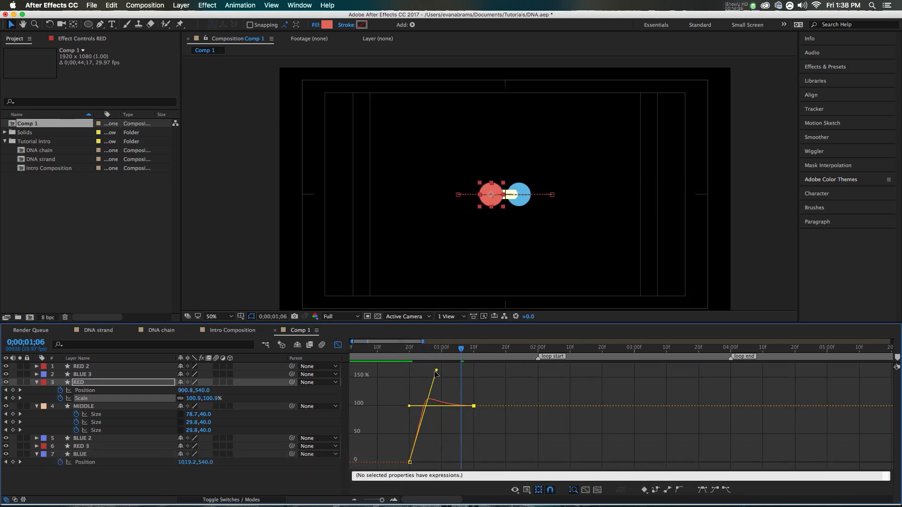
key("space")
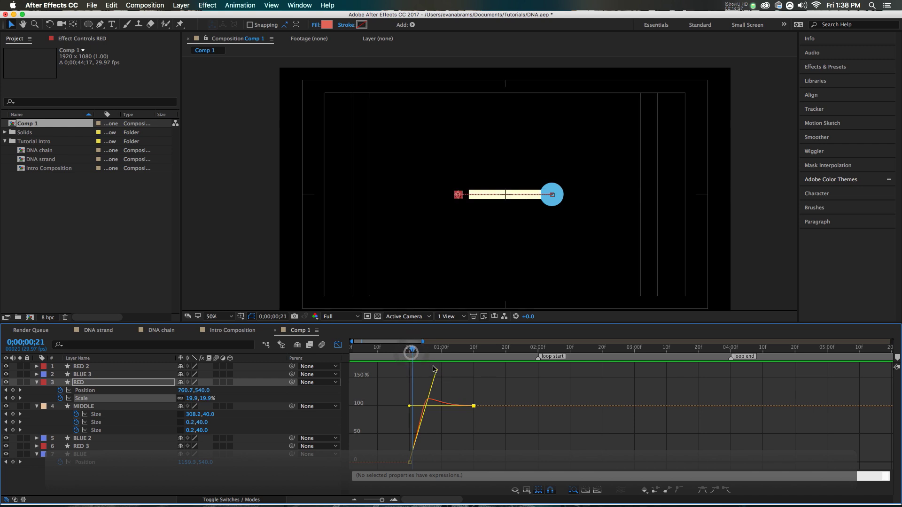
left_click_drag(435, 370, 423, 370)
key("space")
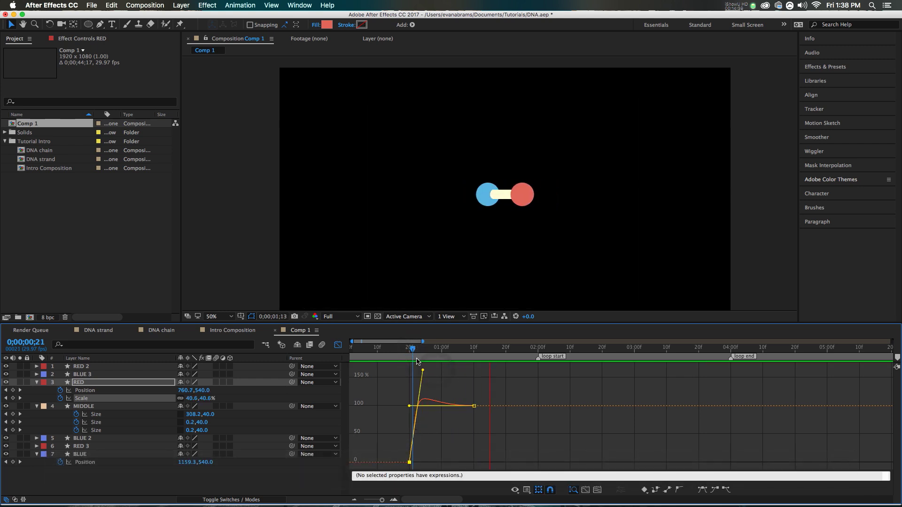
left_click(411, 353)
key("space")
left_click_drag(417, 352, 432, 353)
key("F3")
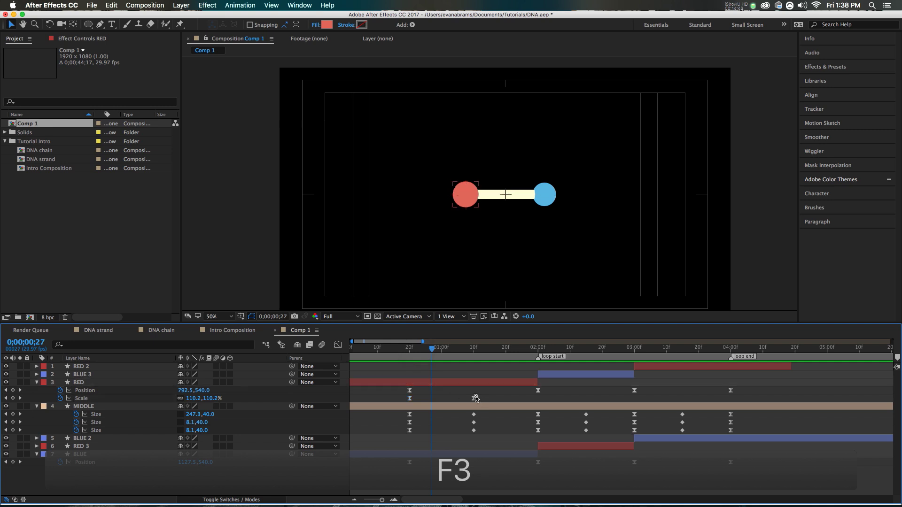
- Shift both of RED's scale keyframes together so the pop-in begins at 0;00;00;29
left_click(473, 399, "shift")
left_click_drag(409, 399, 438, 404)
key("space")
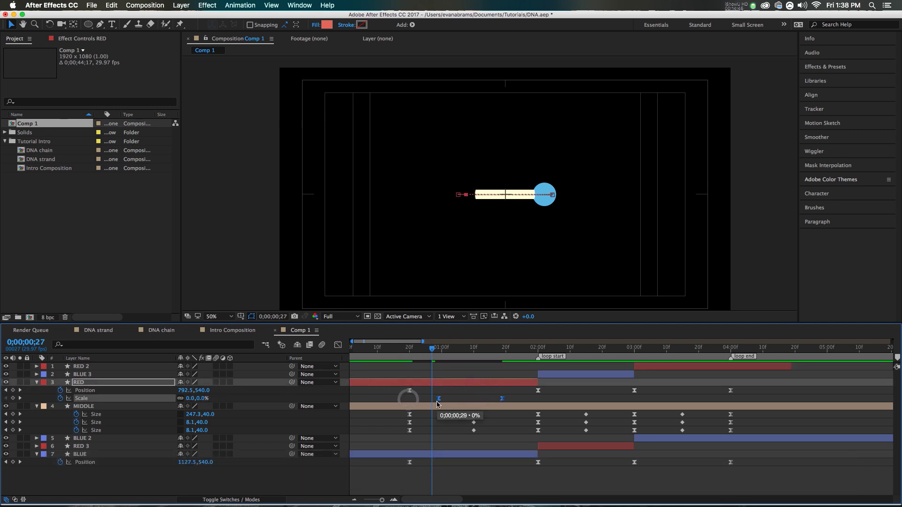
left_click_drag(431, 350, 439, 353)
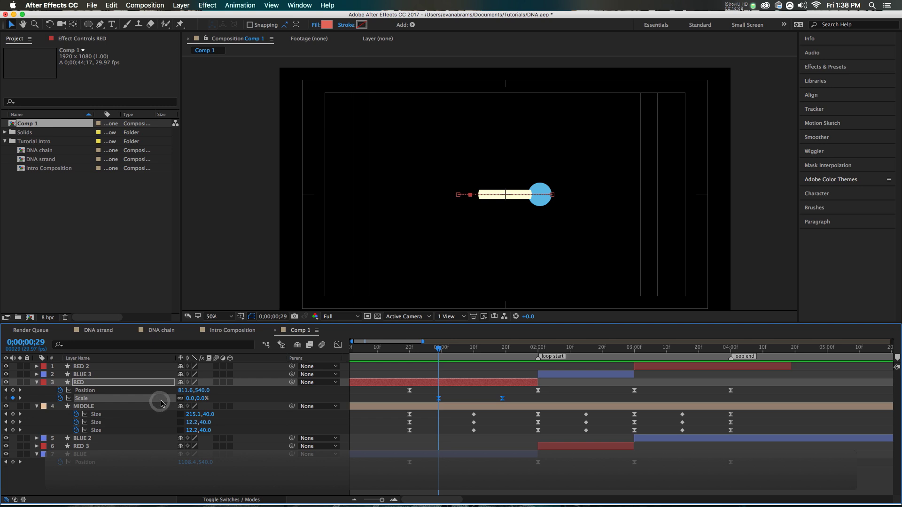
- Copy RED's two scale keyframes to the first BLUE layer at 0;00;01;07 and reveal its keyframed properties
key("super+c")
left_click(459, 456)
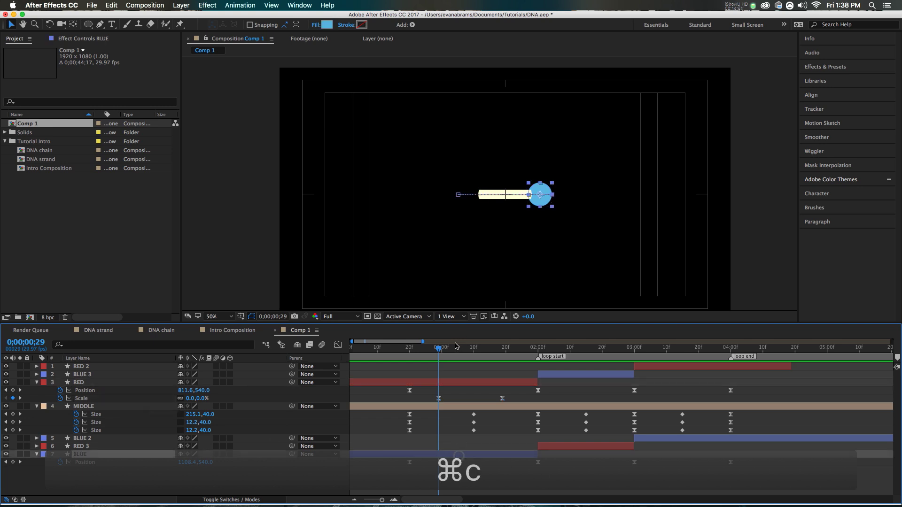
left_click_drag(440, 350, 465, 352)
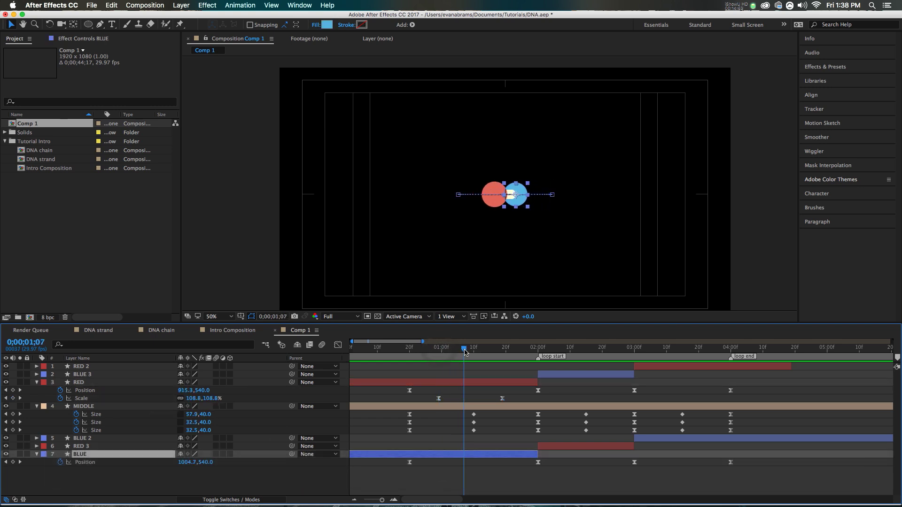
key("super+v")
key("space")
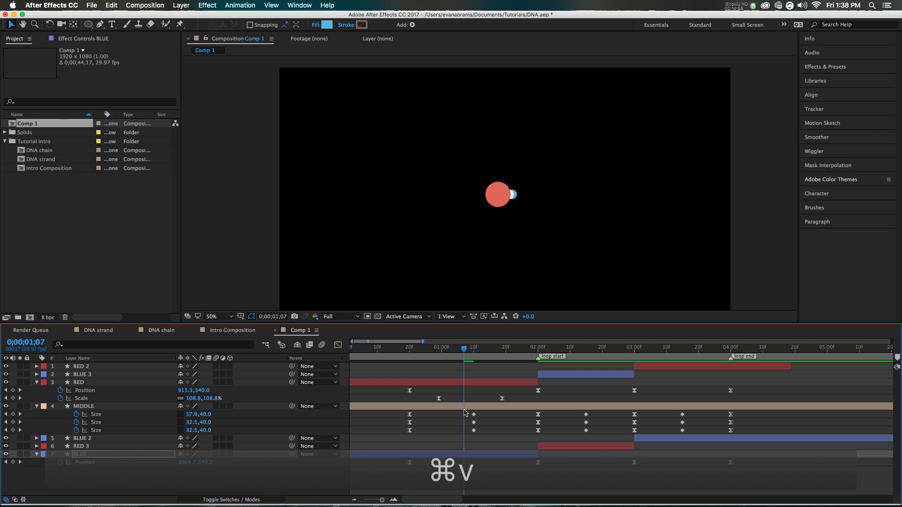
mouse_move(451, 349)
left_mouse_down()
mouse_move(473, 355)
mouse_move(464, 352)
left_mouse_up()
key("u")
key("u")
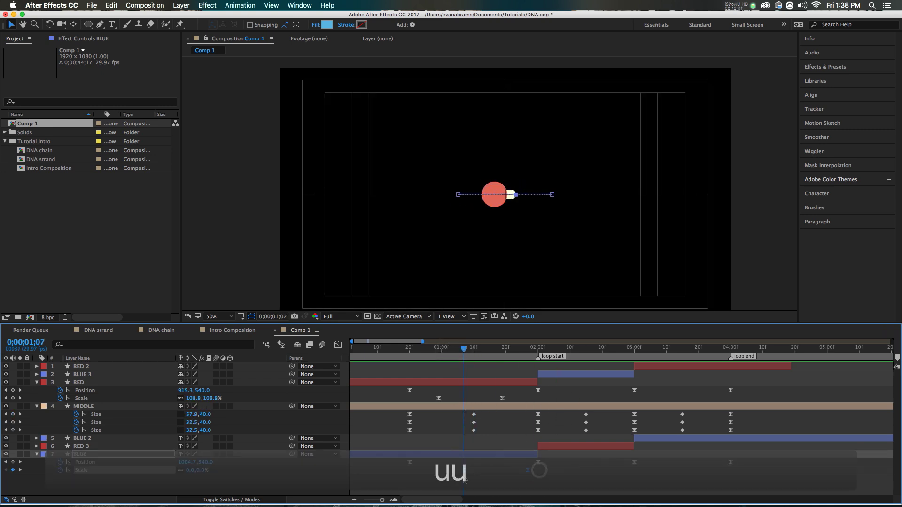
- Trim the MIDDLE layer so it begins at 0;00;01;10, where the two circles overlap
left_click(468, 351)
mouse_move(469, 352)
left_mouse_down()
mouse_move(487, 354)
mouse_move(474, 356)
left_mouse_up()
left_click(467, 407)
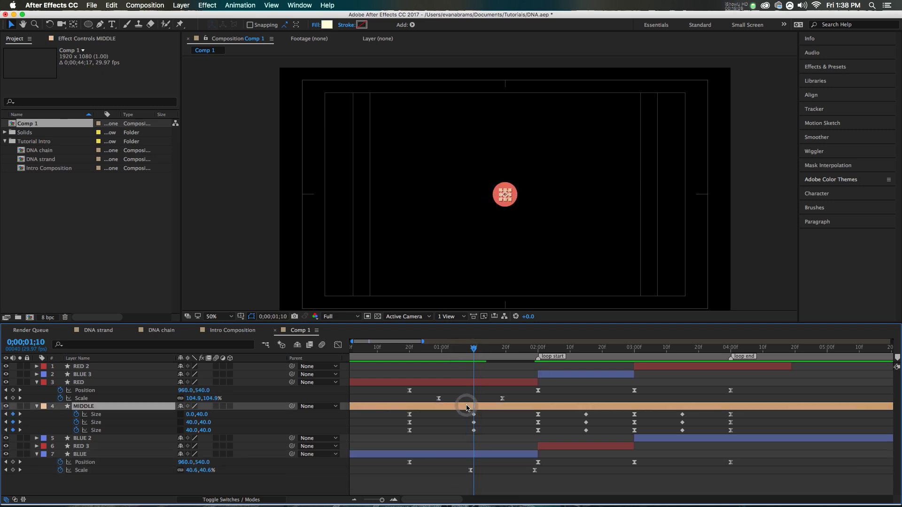
key("alt+bracketleft")
left_click(465, 406)
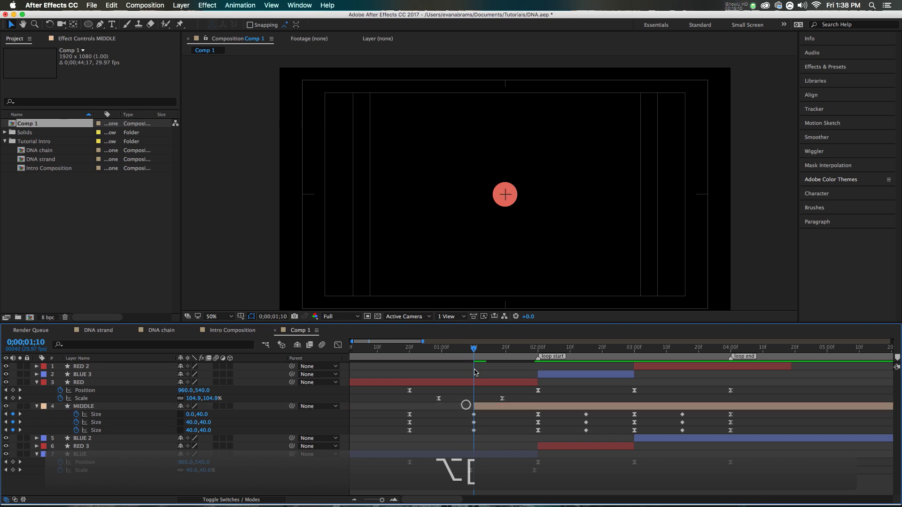
- Preview the intro leading into the loop and check how the circles and connecting bar appear
key("space")
left_click_drag(421, 349, 386, 358)
key("space")
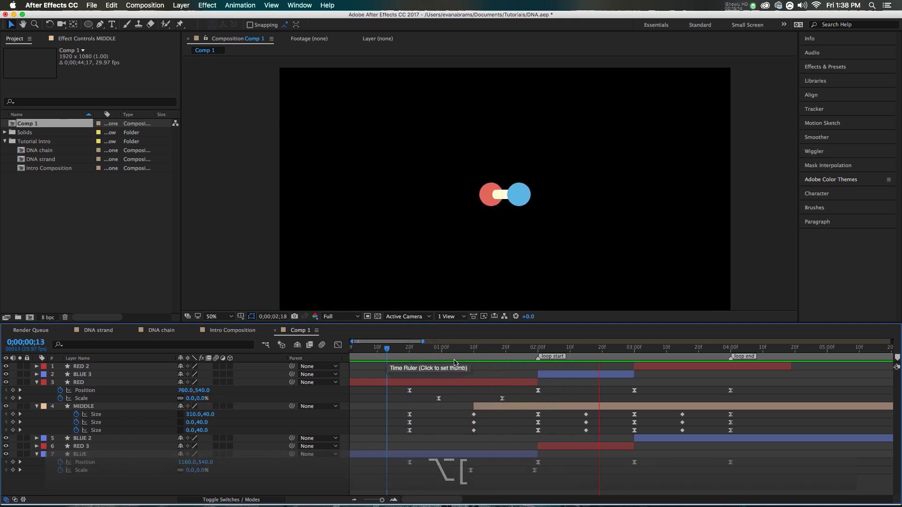
left_click(418, 351)
left_click_drag(421, 350, 617, 389)
key("space")
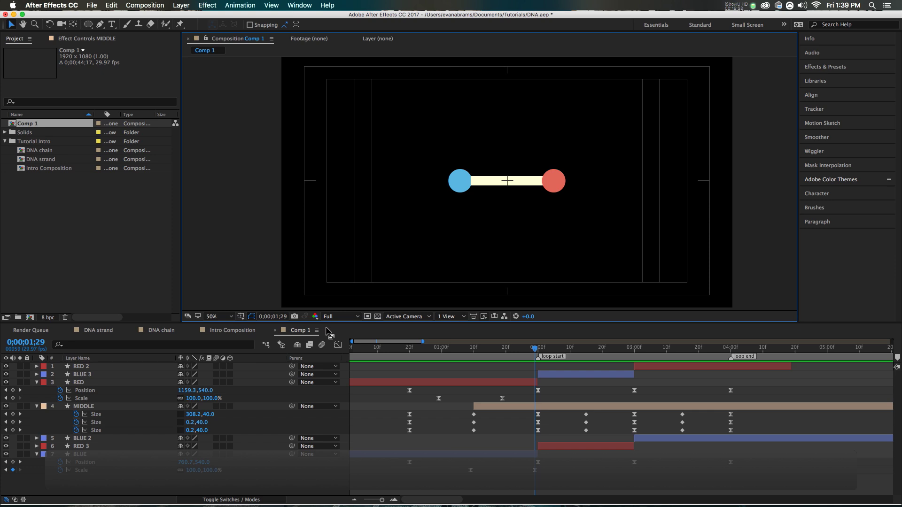
- Rename Comp 1 as Smallest Unit and create a new composition from it
left_click(51, 126)
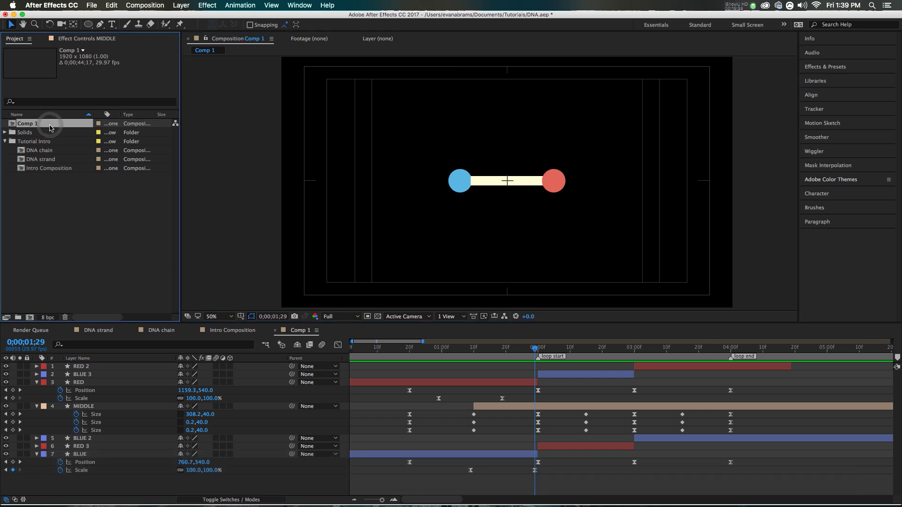
key("Return")
type("Smallest Unit")
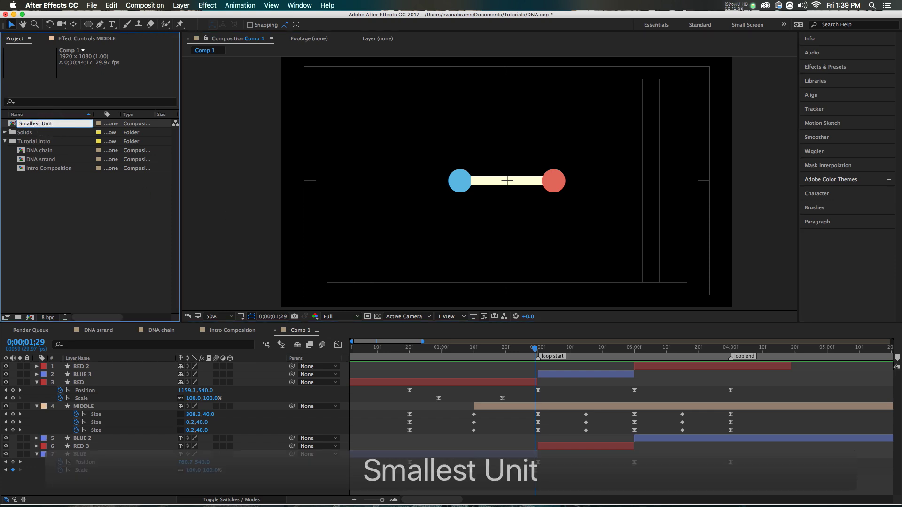
key("Return")
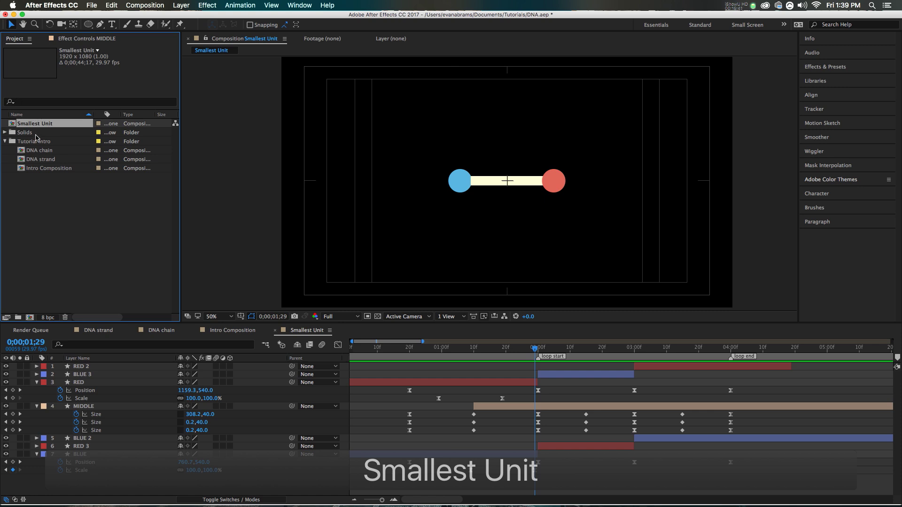
left_click_drag(35, 128, 32, 320)
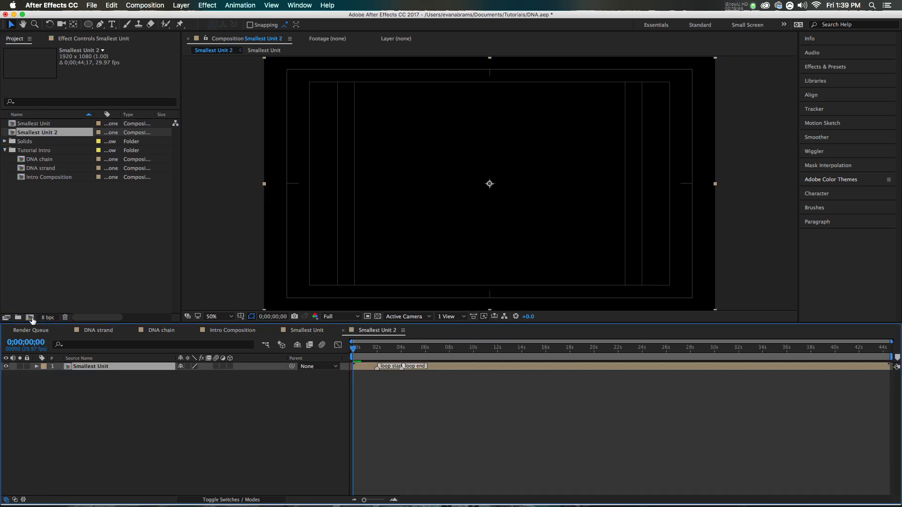
- Go to the loop start at 0;00;02;00 and enable time remapping on the Smallest Unit layer
left_click(437, 370)
scroll(382, 376, "up", 1)
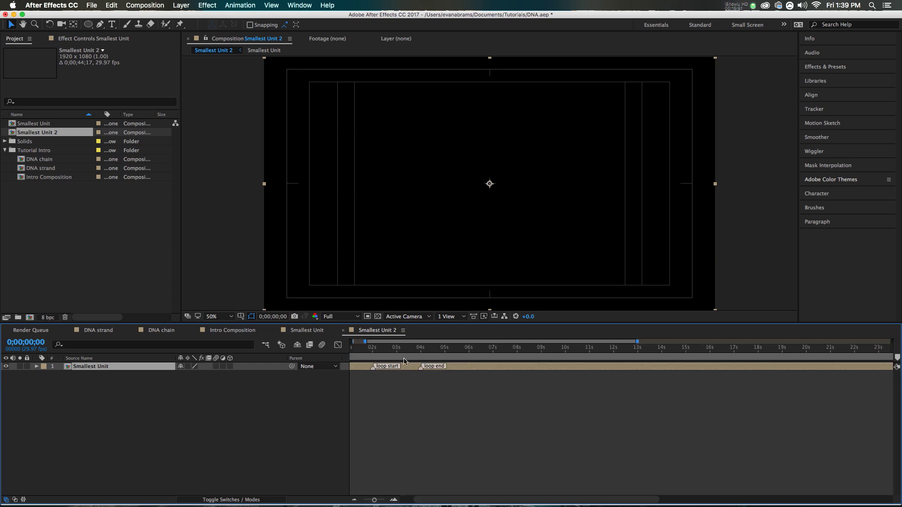
left_click_drag(370, 354, 372, 353)
left_click_drag(383, 404, 524, 406)
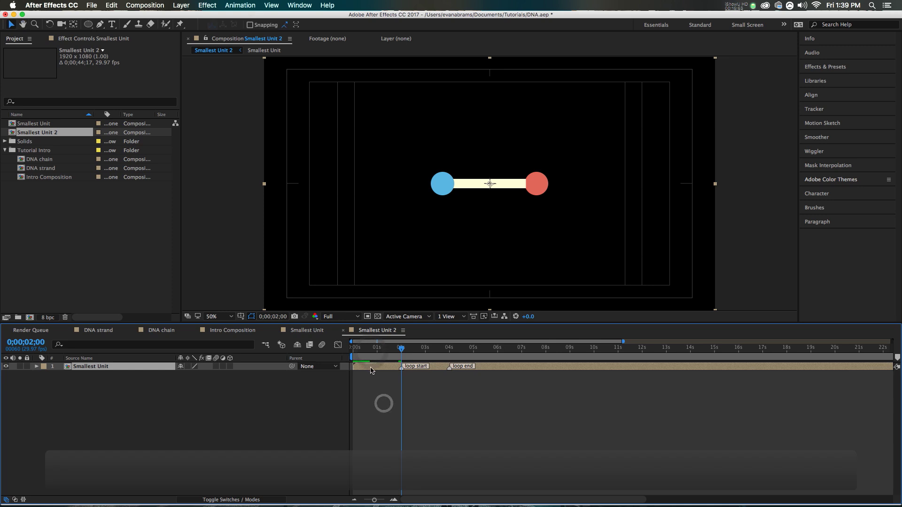
left_click(181, 5)
mouse_move(186, 117)
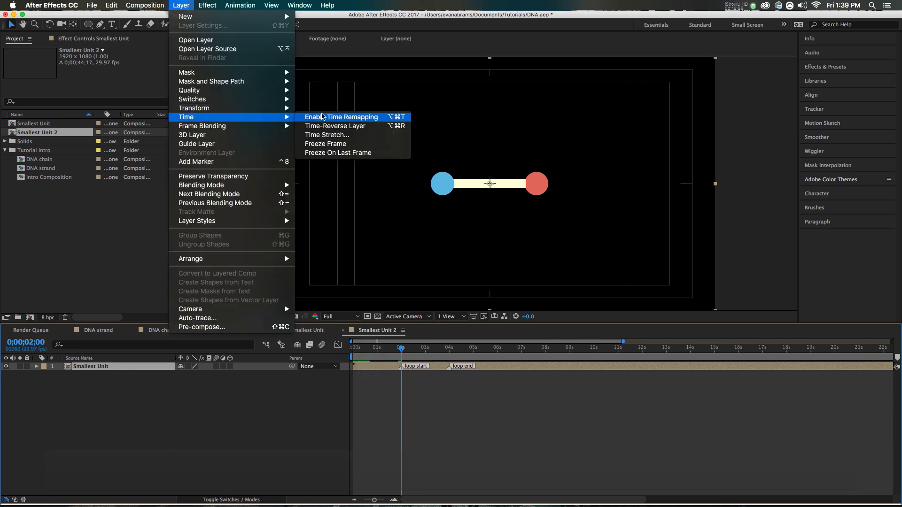
left_click(324, 118)
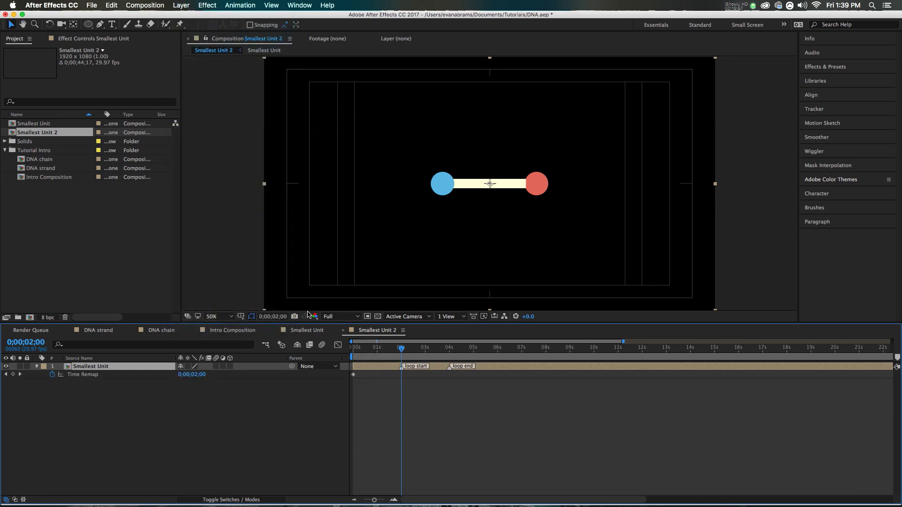
- Add Time Remap keyframes at 0;00;02;00 and 0;00;04;00, and delete the one at the composition's end
key("super+z")
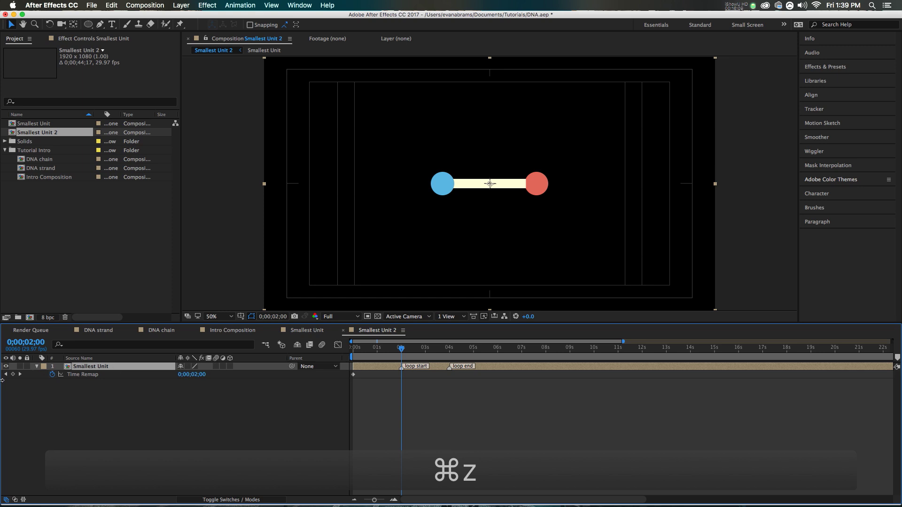
left_click(13, 374)
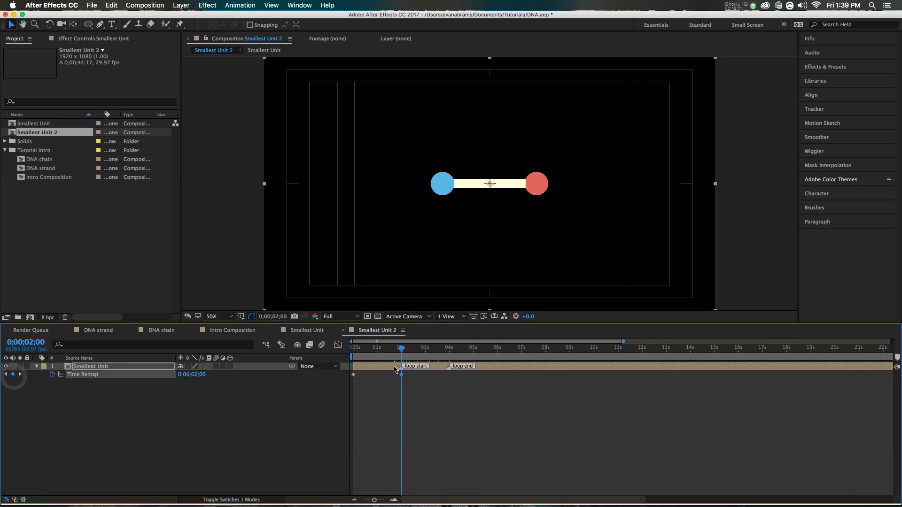
left_click_drag(446, 348, 449, 350)
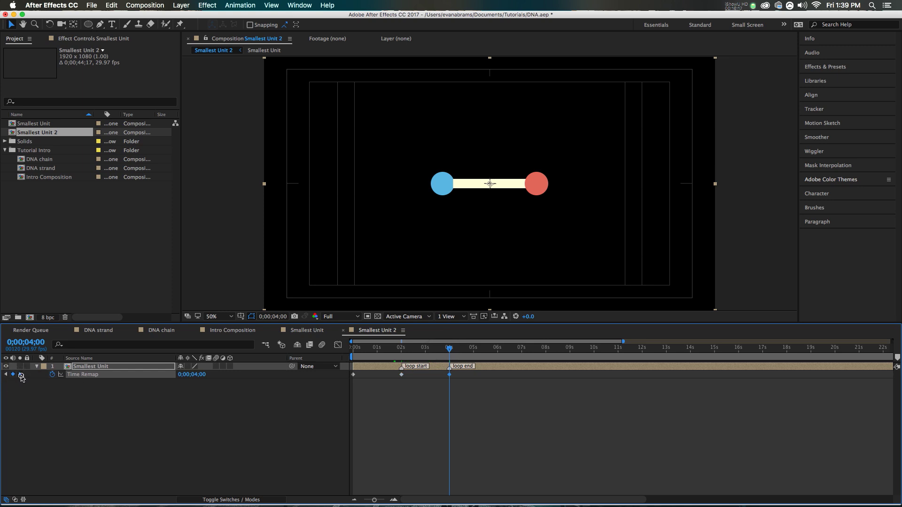
left_click(20, 375)
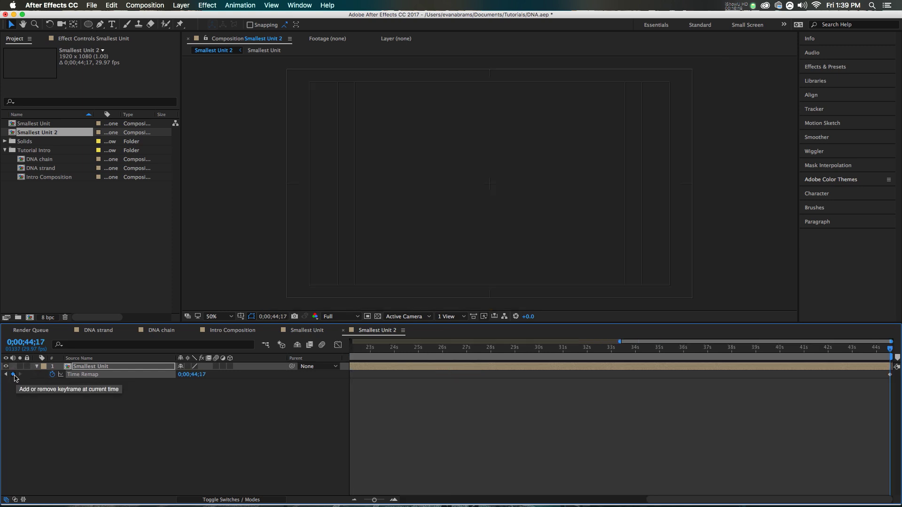
- Preview the time-remapped layer from the beginning and check its motion beyond the loop end marker
key("Home")
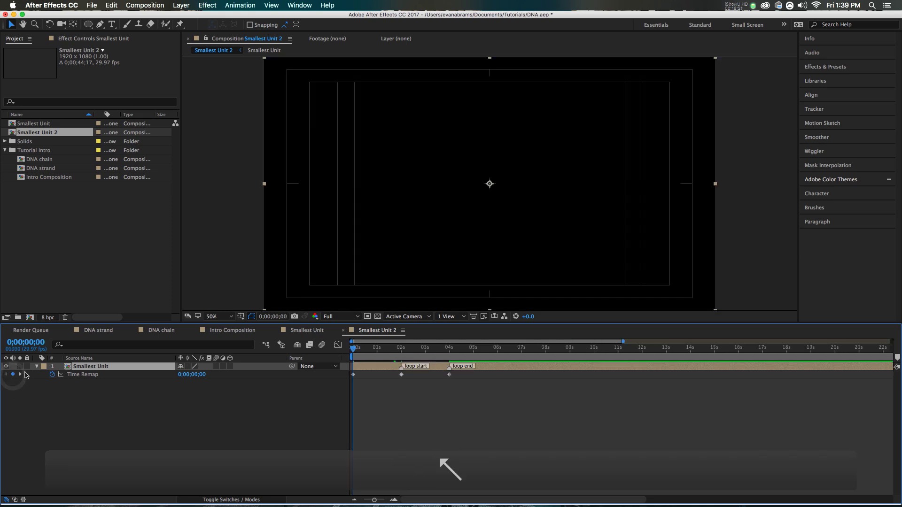
mouse_move(354, 349)
left_mouse_down()
mouse_move(375, 353)
mouse_move(358, 353)
left_mouse_up()
key("space")
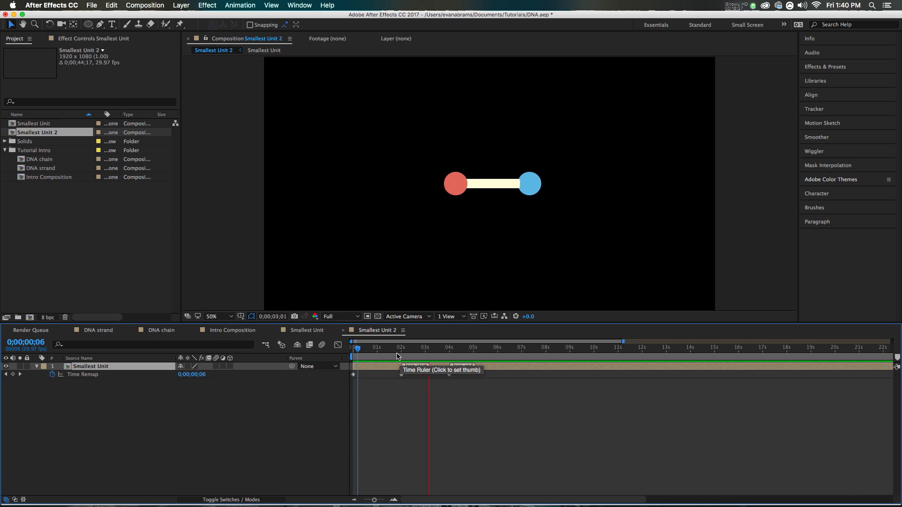
left_click_drag(443, 359, 563, 375)
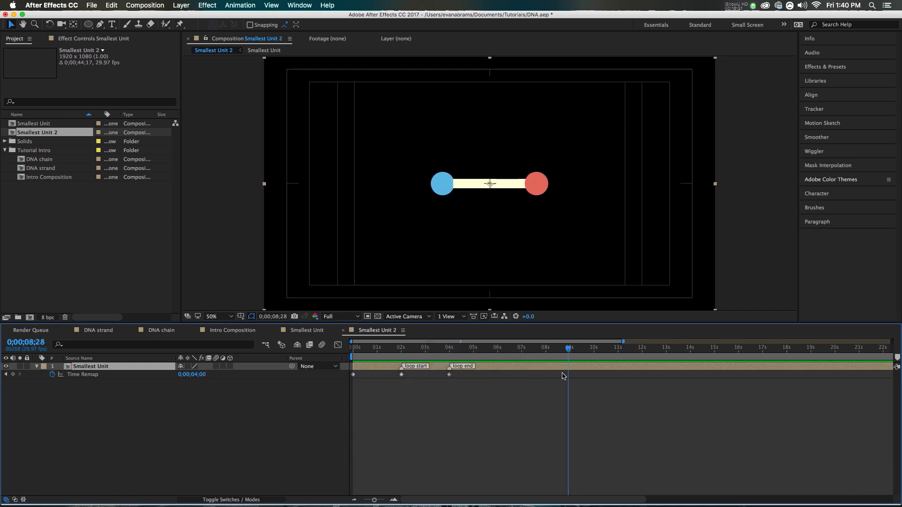
- Add the expression loopOut("cycle") to the Smallest Unit layer's Time Remap property
left_click(89, 375)
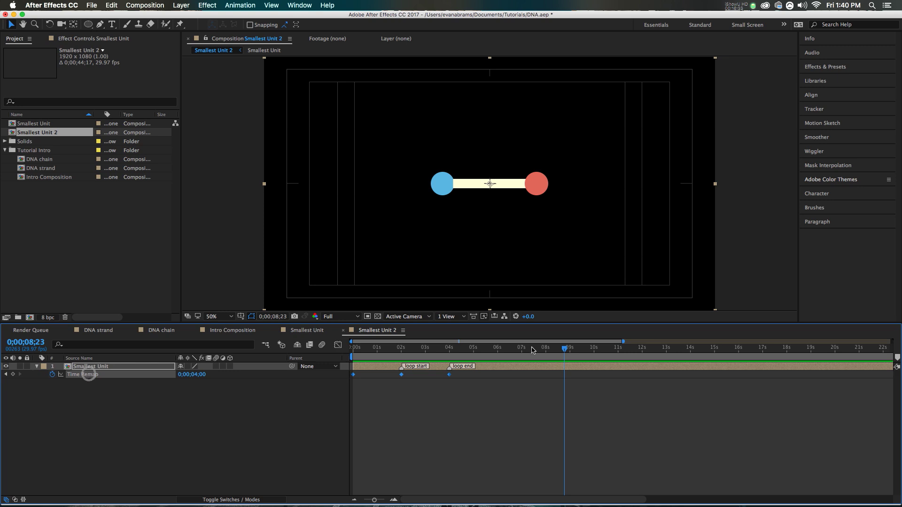
left_click(449, 348)
left_click(24, 389)
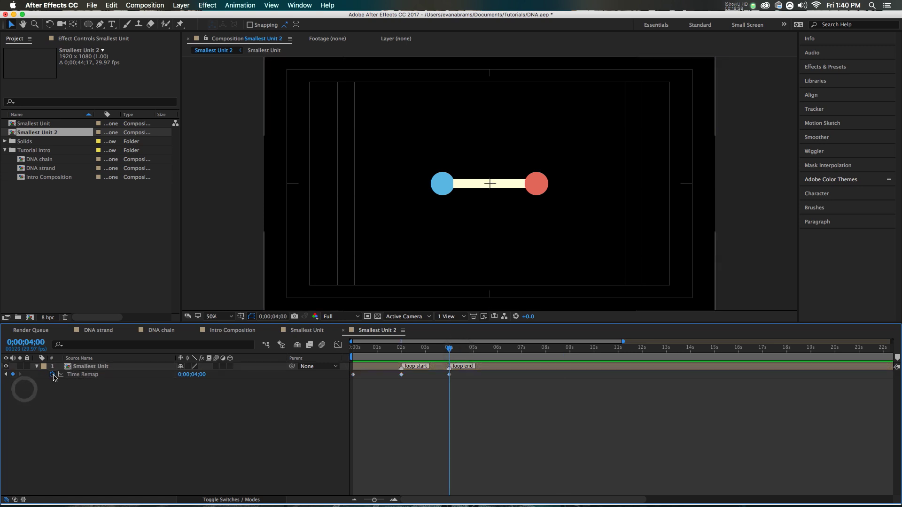
left_click(53, 375, "alt")
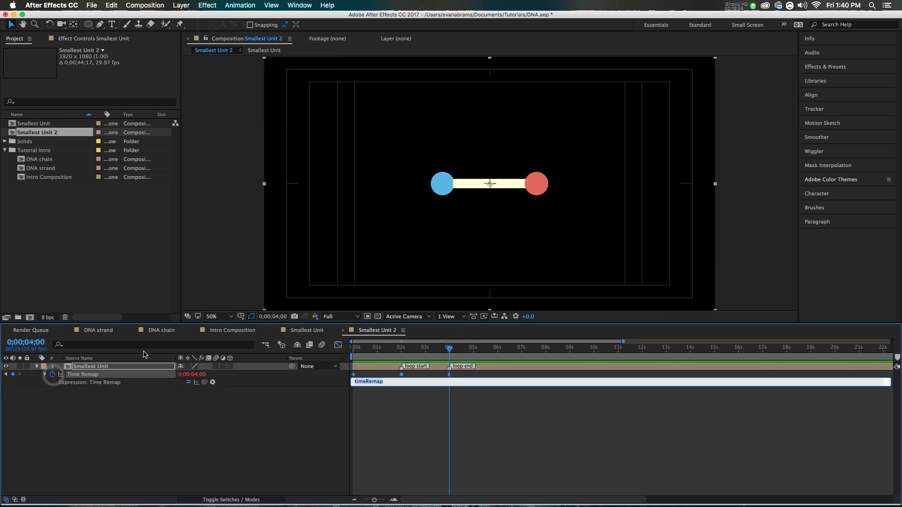
key("BackSpace")
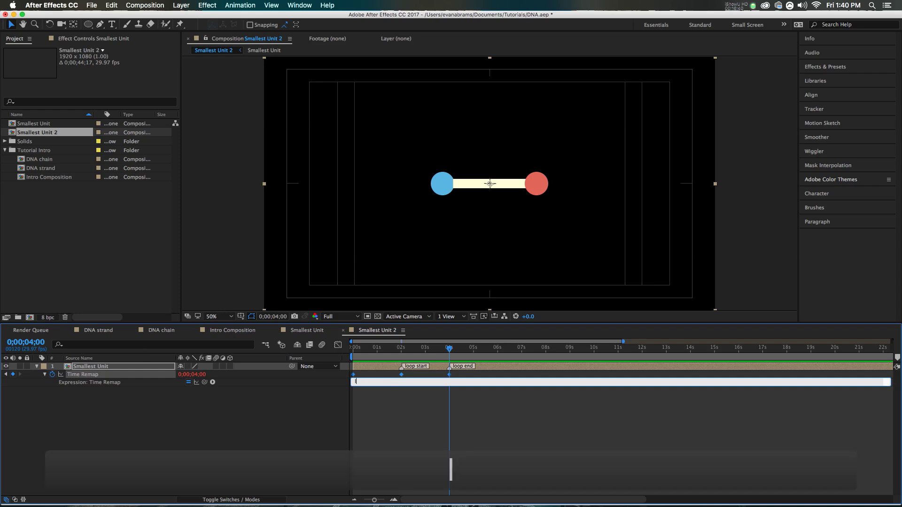
type("loopO")
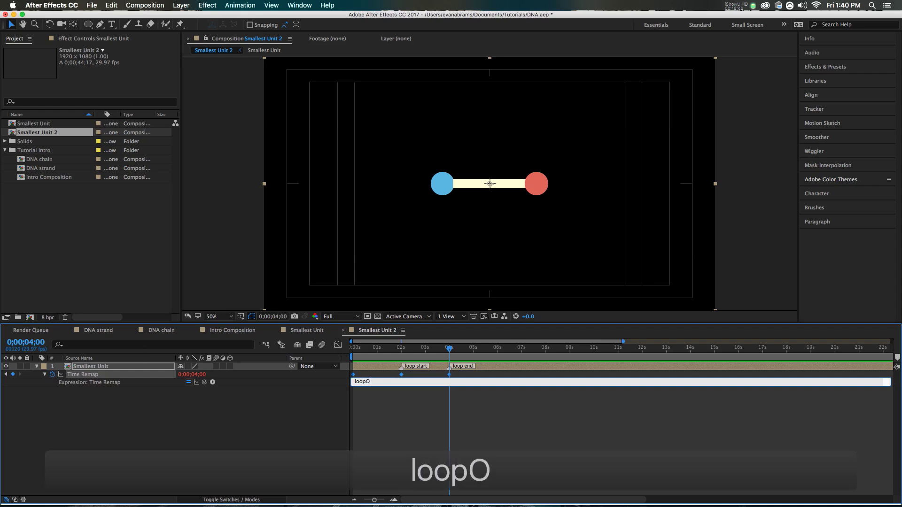
type("ut()")
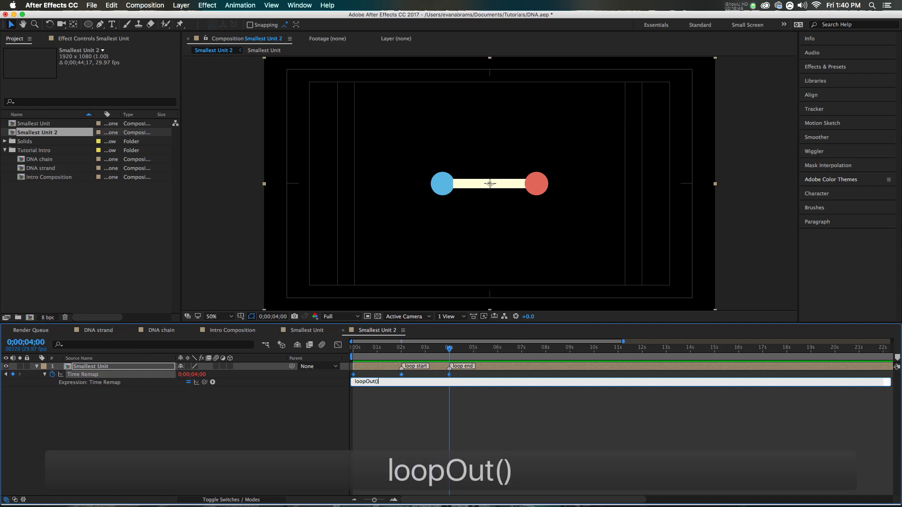
key("Left")
type("\"\"")
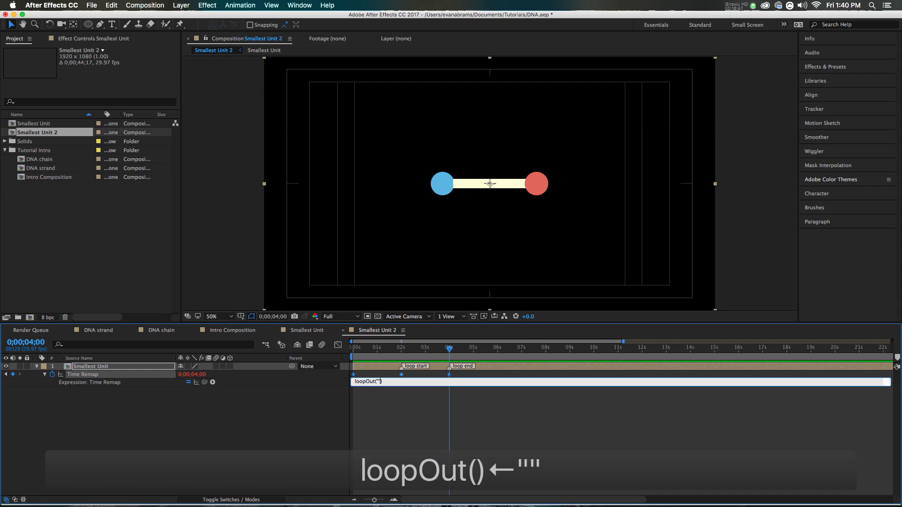
key("Left")
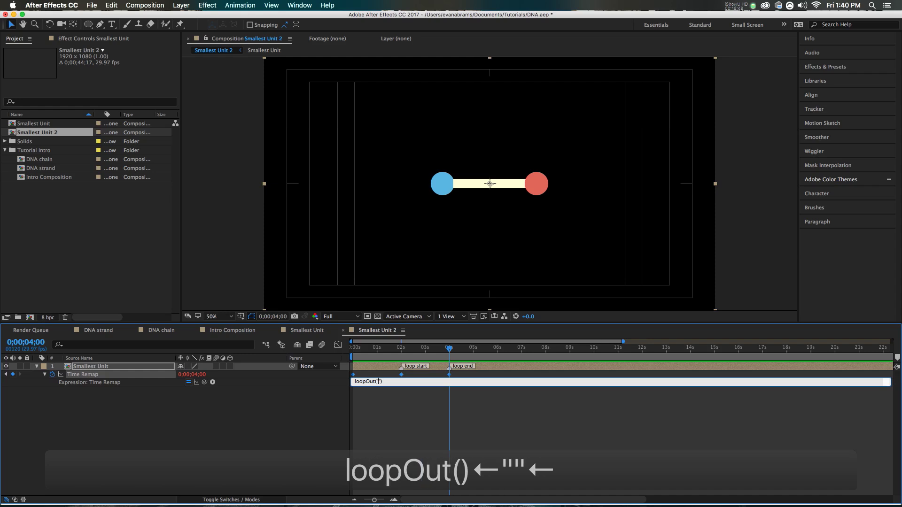
key("Right")
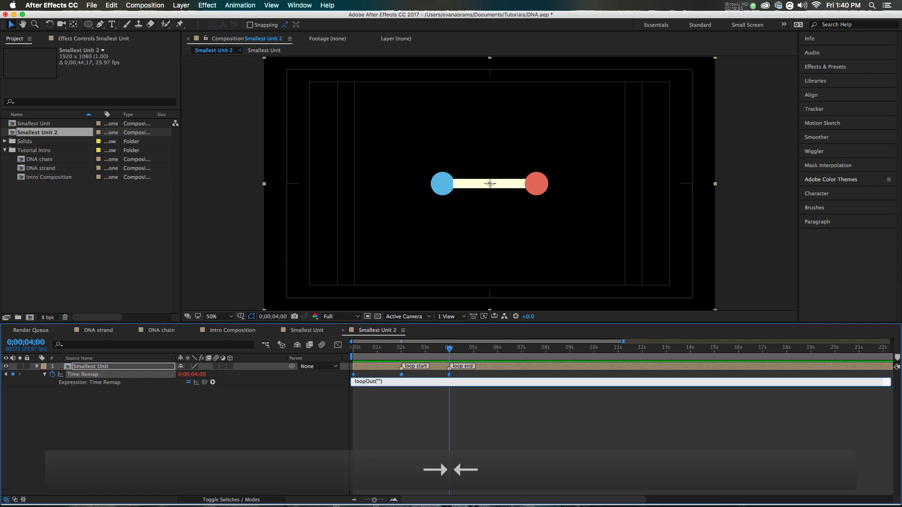
type("cycle")
left_click(459, 413)
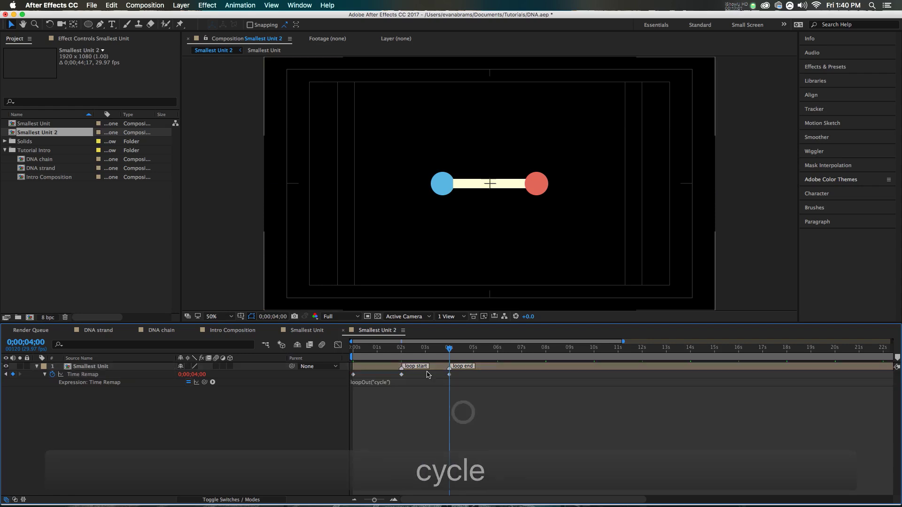
- Preview the cycling animation from the start and undo the shift of the Smallest Unit layer
key("space")
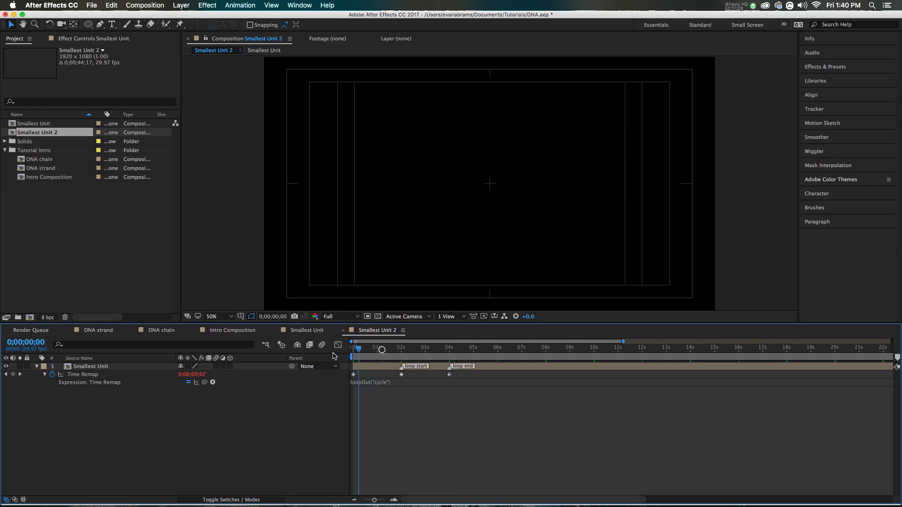
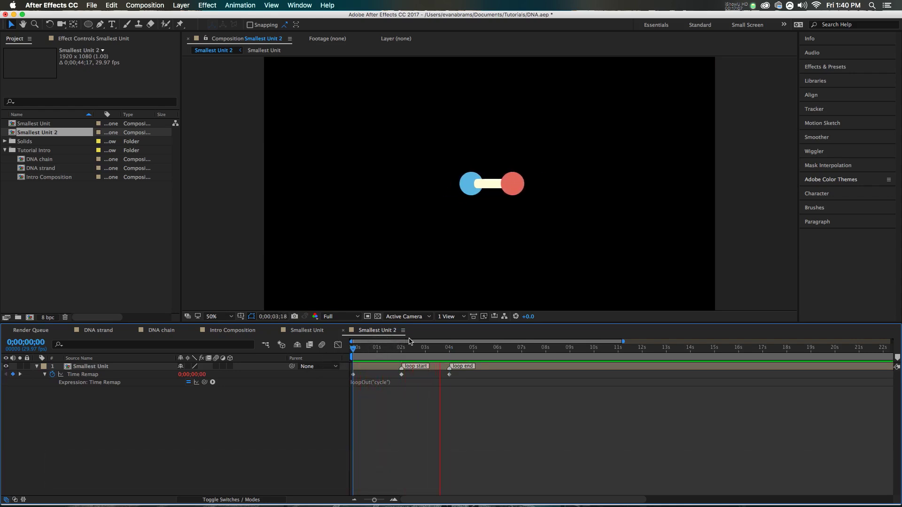
left_click_drag(433, 344, 397, 375)
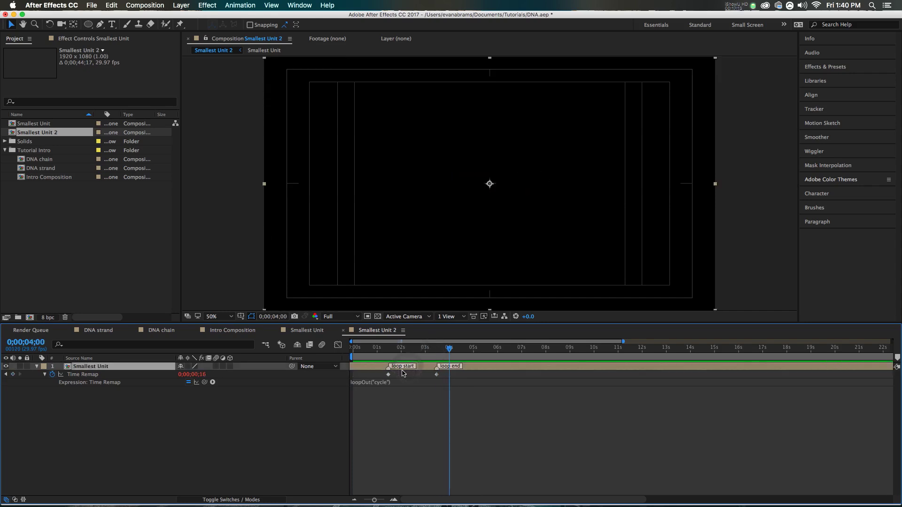
key("cmd+z")
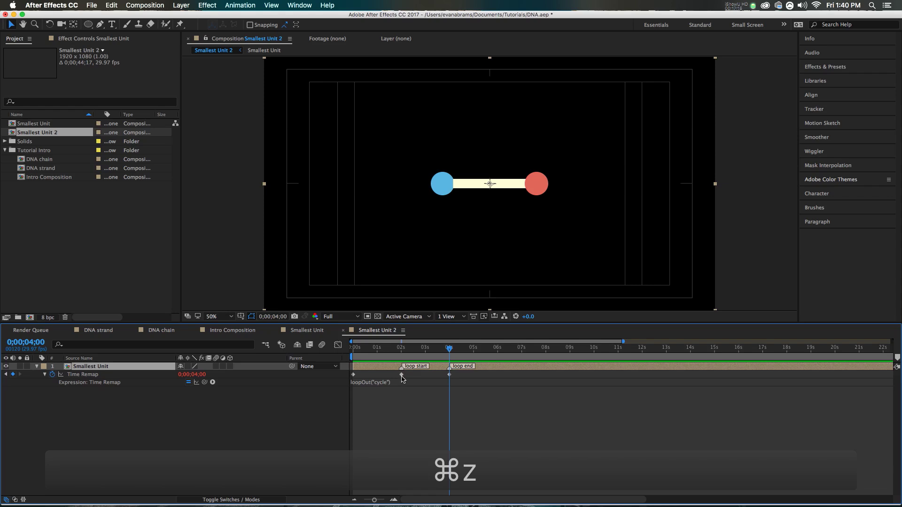
- Change the Time Remap expression to loopOut("cycle",1) so only the last keyframe pair repeats
left_click(401, 376)
left_click(399, 382)
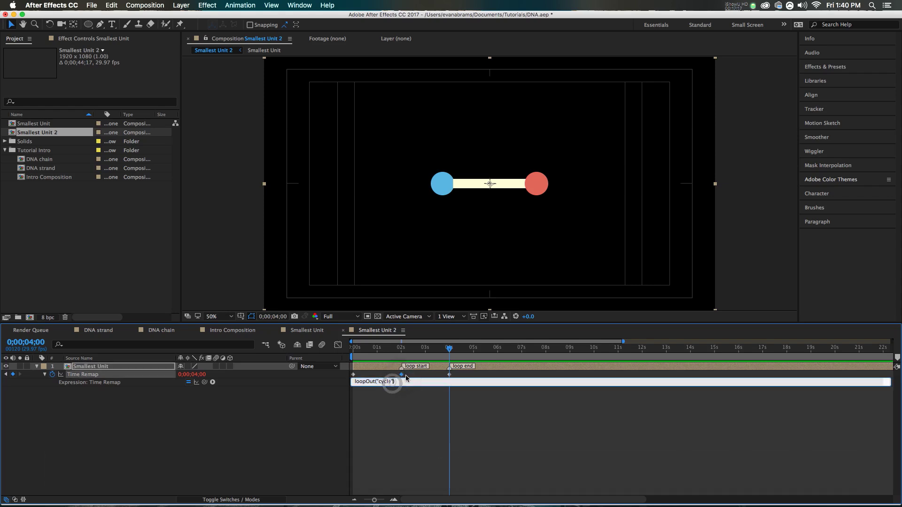
type(",1")
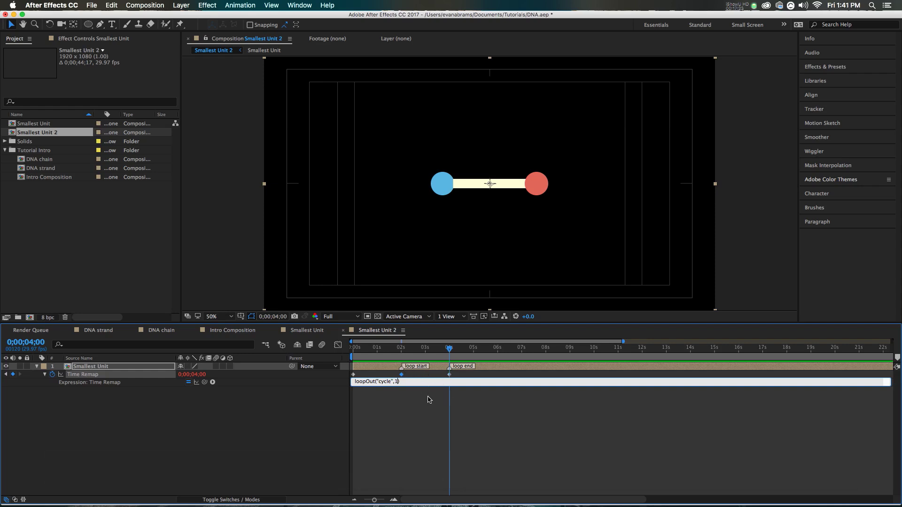
left_click(443, 403)
- Preview the animation from the loop start marker past the loop end to check the repeating cycle
left_click(401, 349)
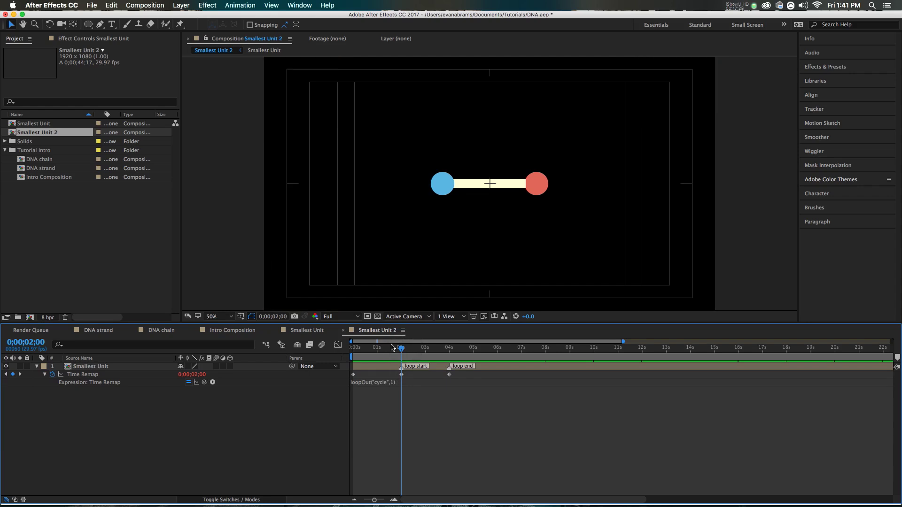
left_click(518, 428)
key("space")
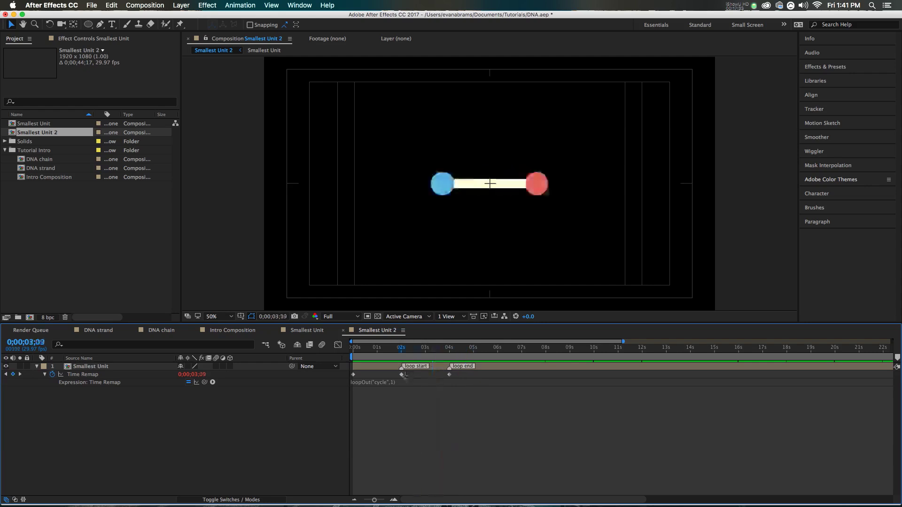
left_click(419, 352)
key("space")
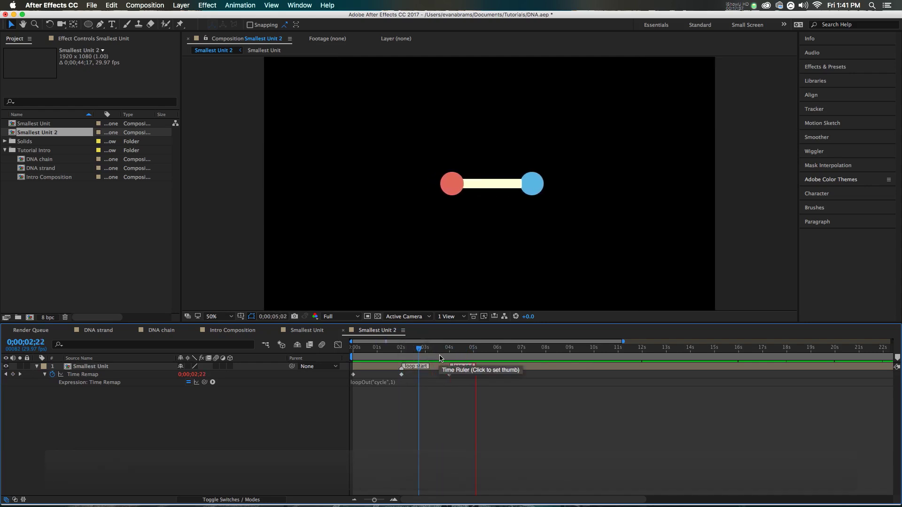
- Move the last Time Remap keyframe 10 frames later to 0;00;04;10 and preview the slower loop
left_click_drag(442, 352, 449, 352)
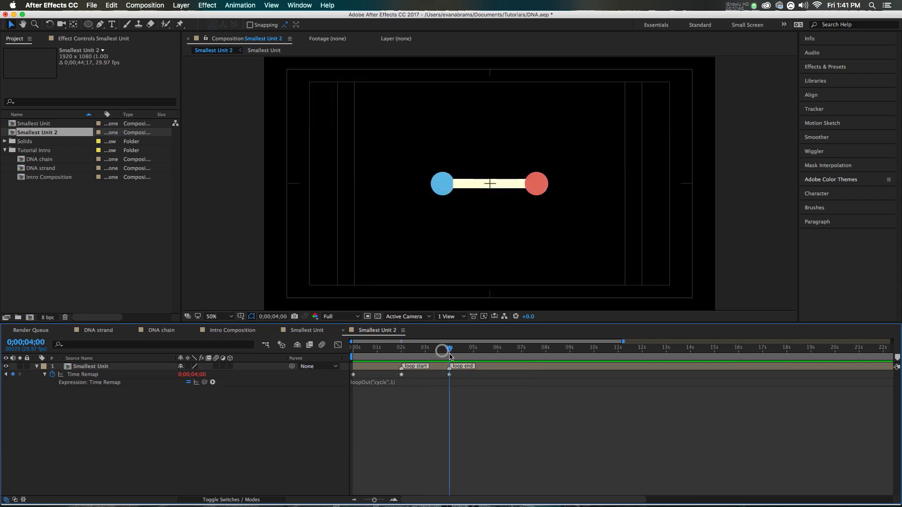
key("Page_Down")
key("Page_Down")
key("Page_Down")
key("Page_Down")
key("Page_Down")
key("Page_Down")
key("Page_Down")
key("Page_Down")
key("Page_Down")
key("Page_Down")
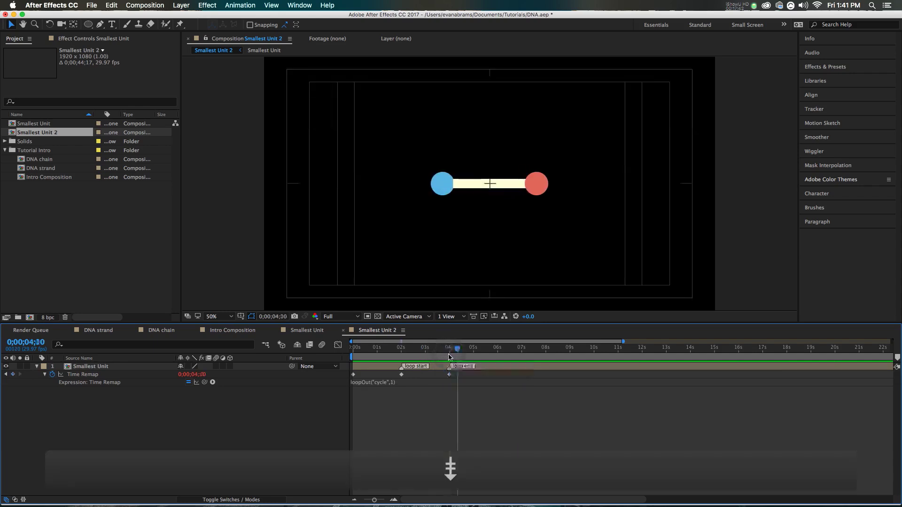
left_click_drag(450, 375, 393, 374)
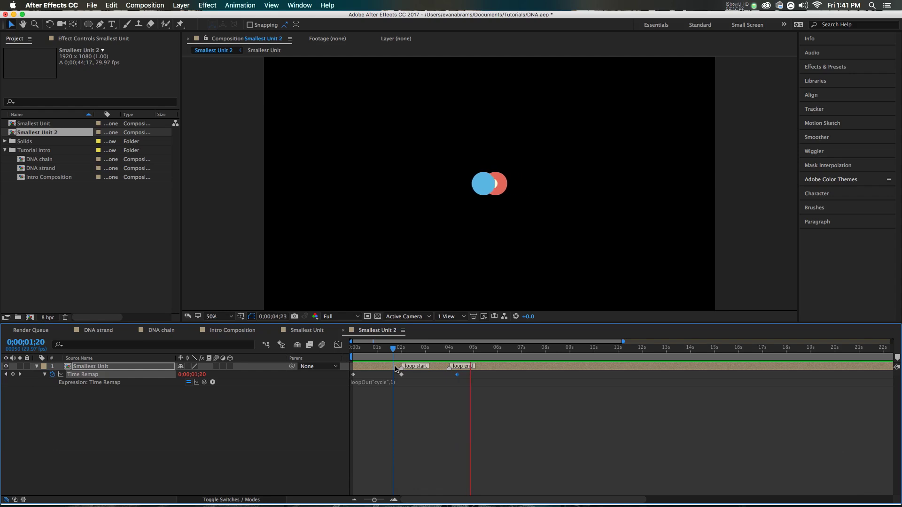
- Examine the circles' overlap near 0;00;03;21 up close and compare the timing with the source Smallest Unit composition
left_click_drag(470, 359, 442, 360)
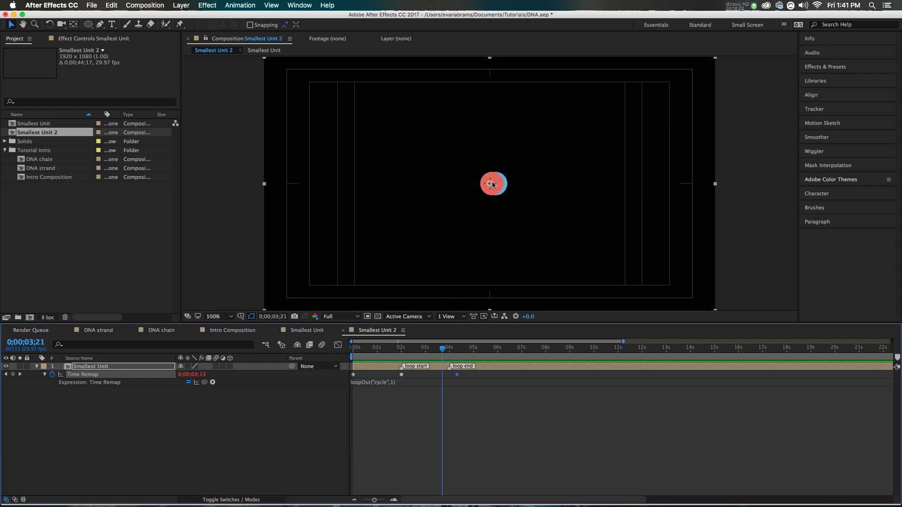
scroll(492, 185, "up", 2)
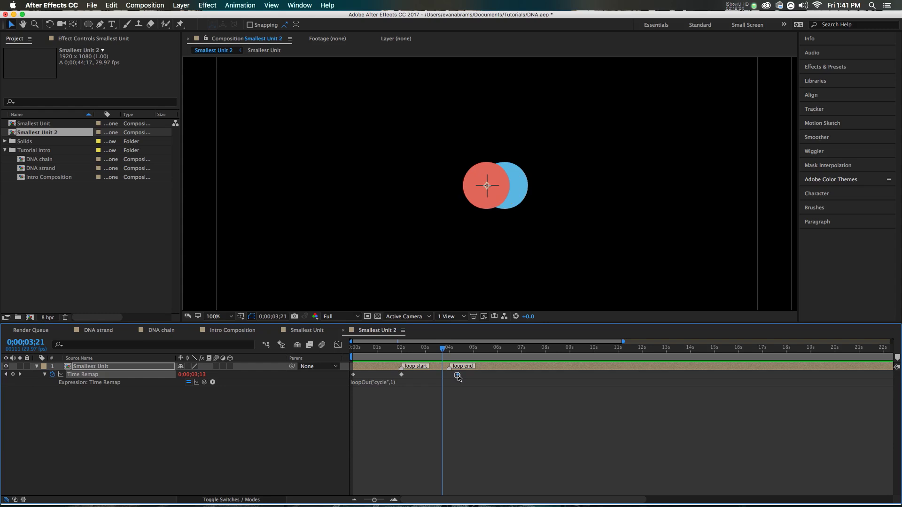
left_click_drag(457, 375, 458, 377)
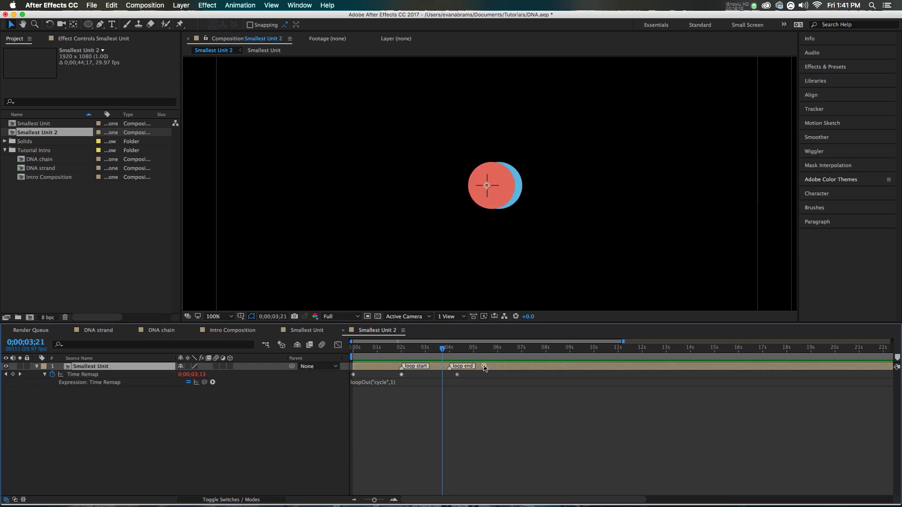
double_click(484, 367)
left_click_drag(623, 348, 650, 365)
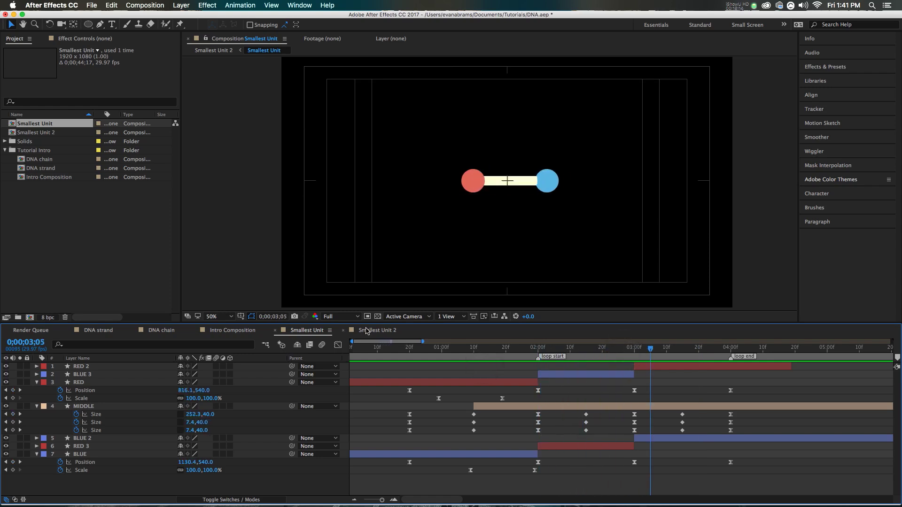
- Return to Smallest Unit 2, move the last Time Remap keyframe to about 0;00;09;10 and preview the stretched loop
left_click(369, 332)
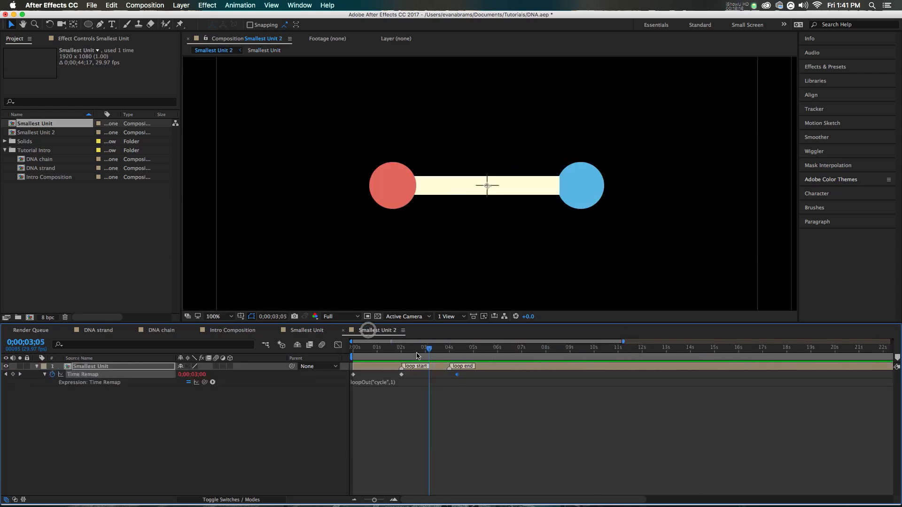
left_click_drag(463, 377, 578, 382)
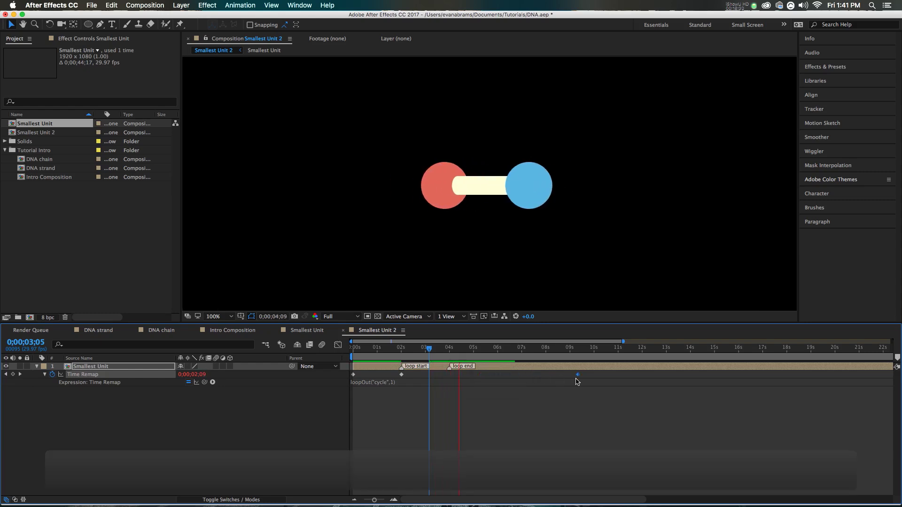
- Undo the last Time Remap keyframe's stretch, go to 0;00;03;14 and show the whole frame at 50%
key("space")
key("super+z")
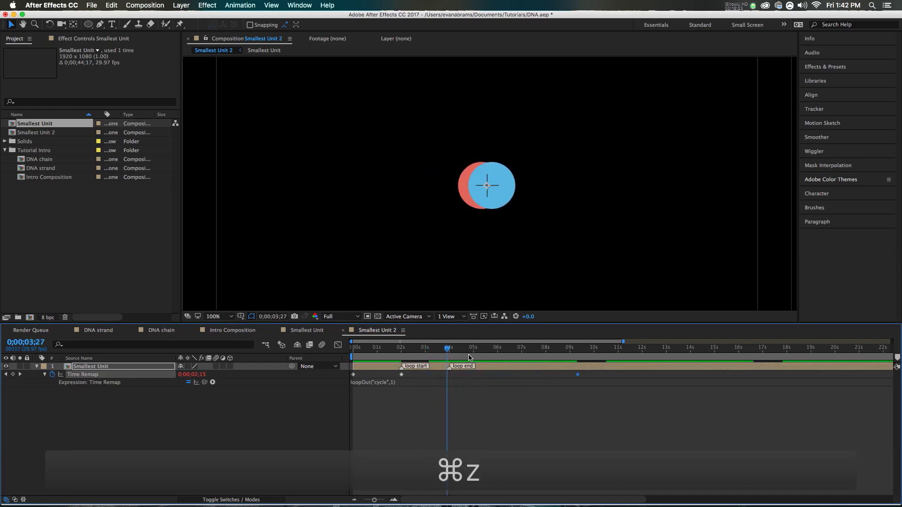
left_click(434, 354)
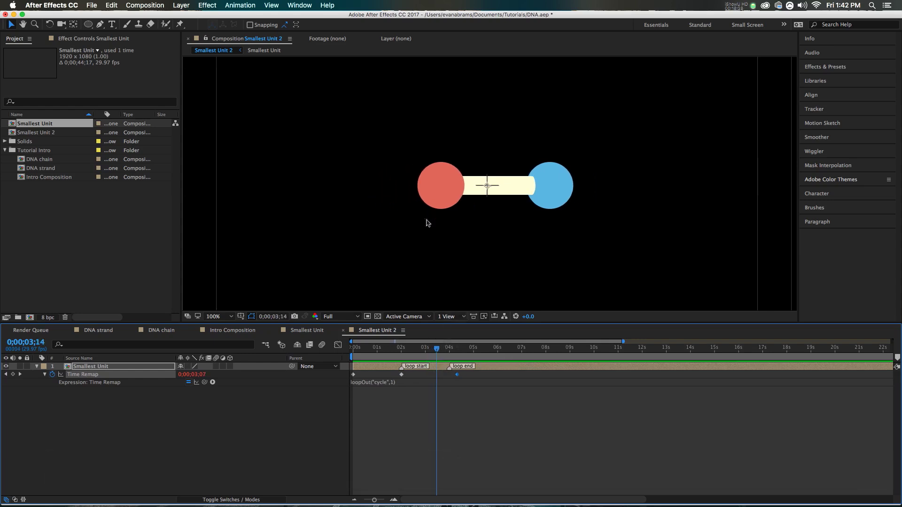
key("comma")
left_click(453, 405)
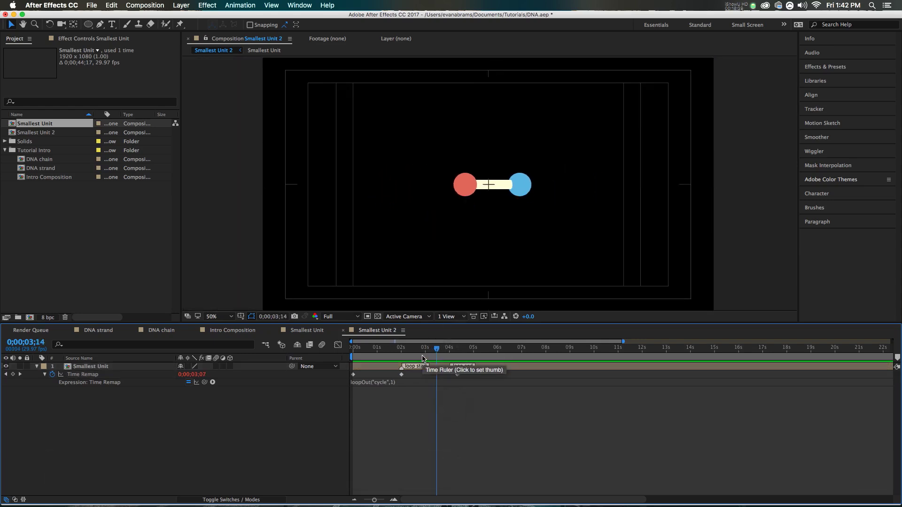
- Duplicate the Smallest Unit layer and shift the copy 5 frames later in time
left_click(503, 370)
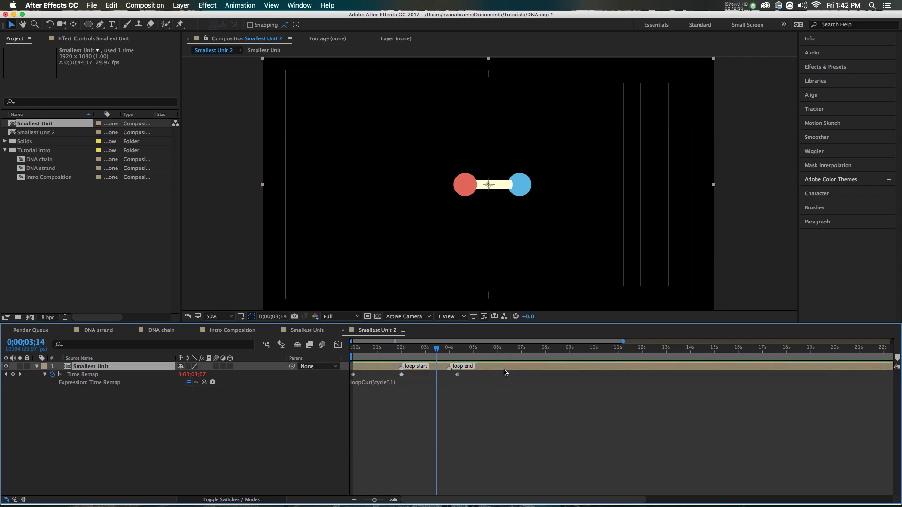
key("super+d")
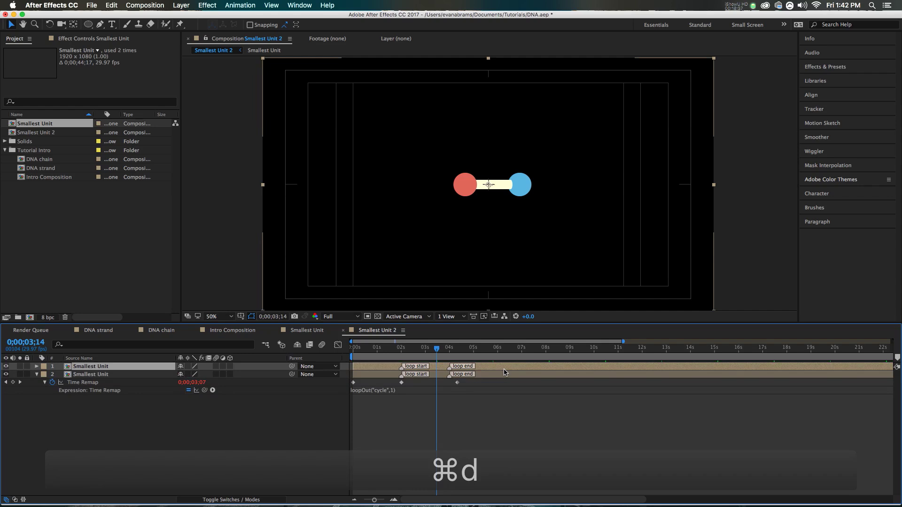
key("alt+Page_Down")
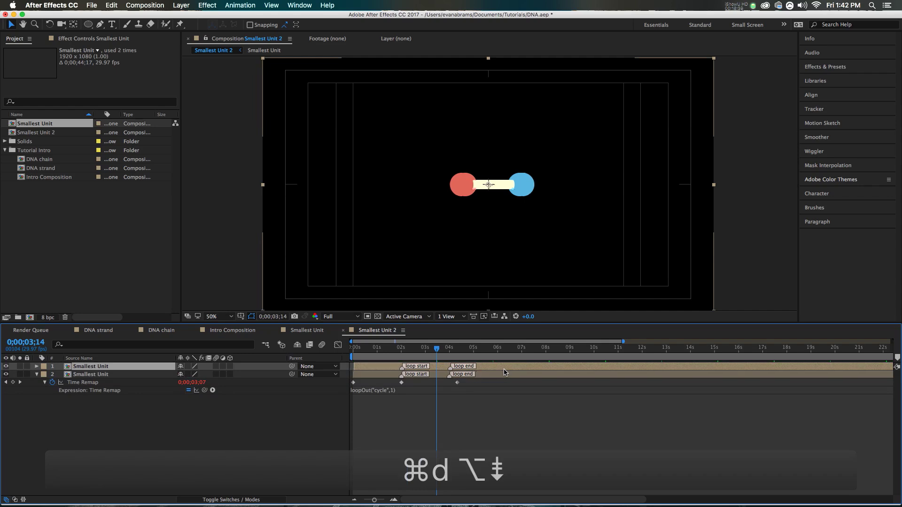
key("alt+Page_Down")
key("alt+Page_Down")
key("alt+Page_Down")
key("alt+Page_Down")
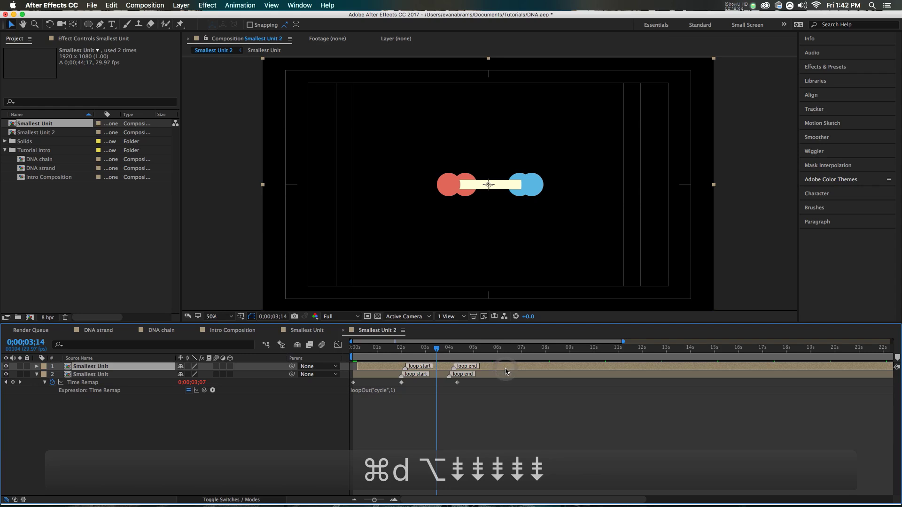
- Move the duplicated Smallest Unit layer up 120 px above the original
key("Up")
key("Up")
key("Up")
key("Up")
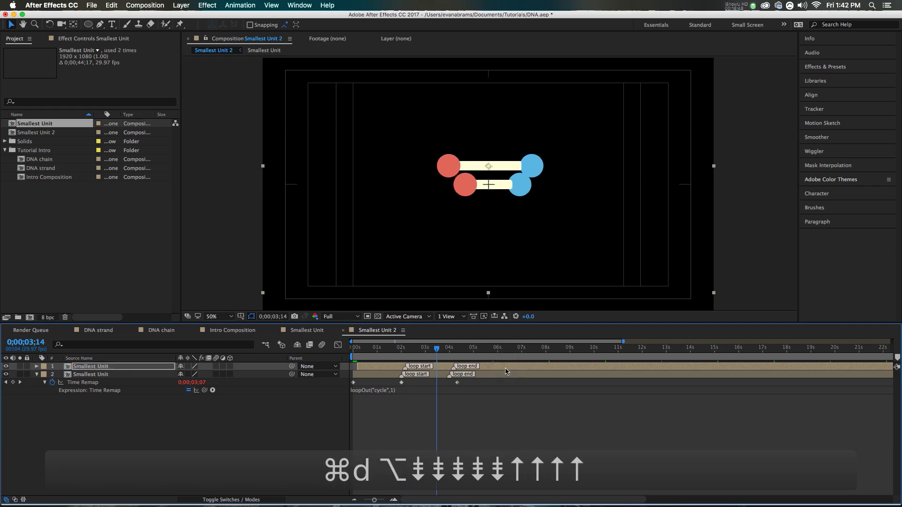
key("Up")
key("Up")
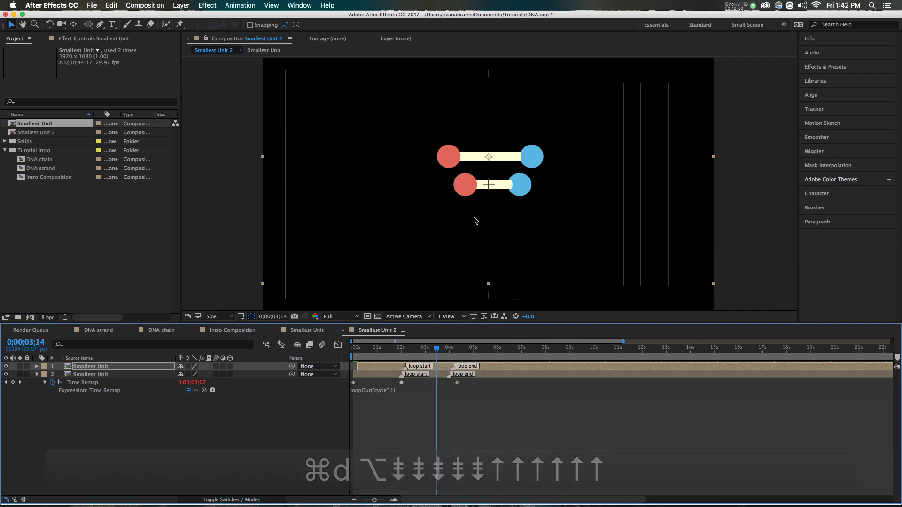
- Preview the two staggered units from the composition start and scrub to 0;00;07;05
left_click_drag(419, 354, 333, 356)
key("space")
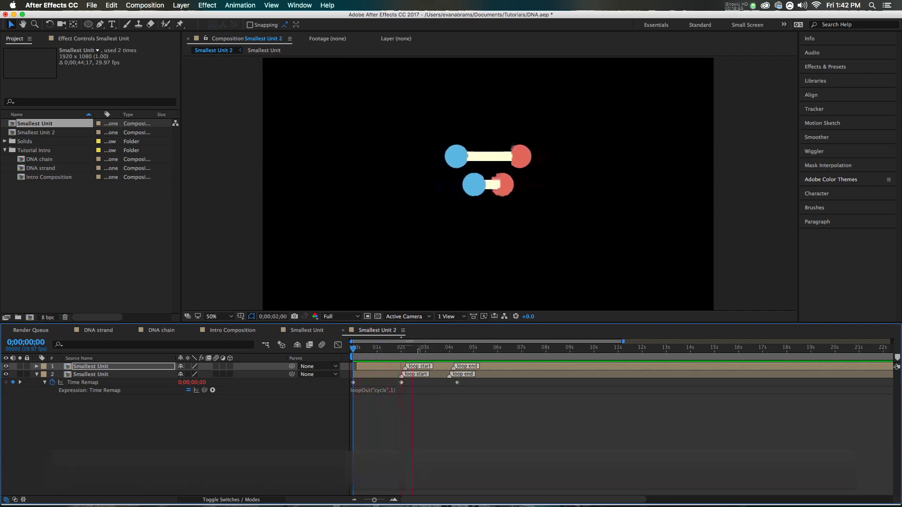
left_click_drag(465, 351, 525, 351)
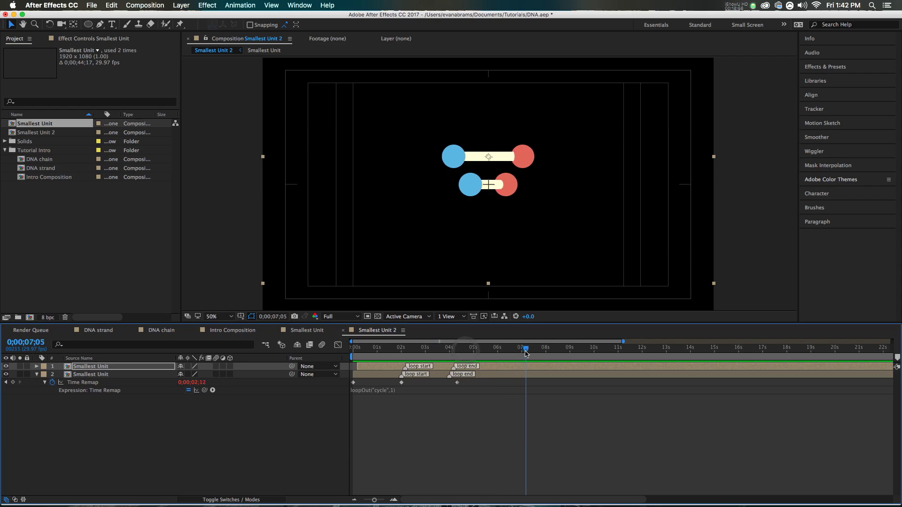
- Duplicate the original Smallest Unit layer and shift both upper layers 5 frames later
left_click(523, 375)
key("super+d")
left_click(511, 369, "shift")
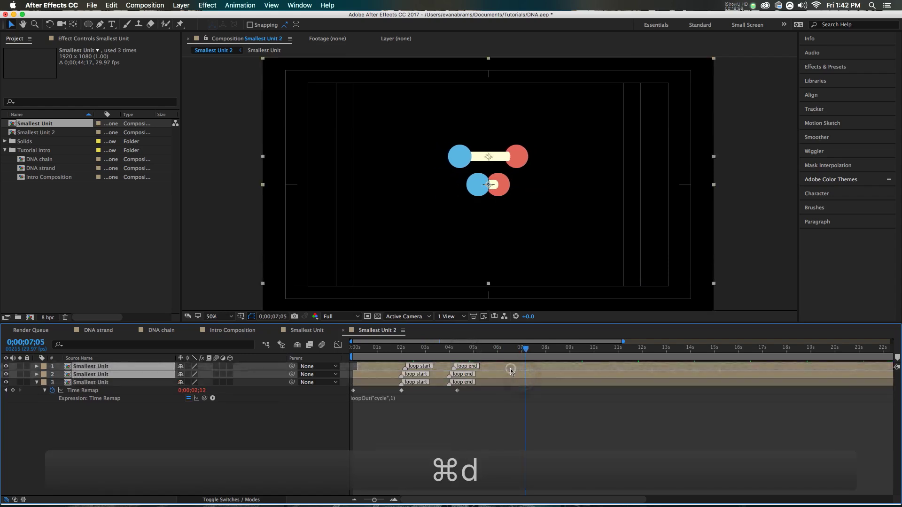
key("alt+Page_Down")
key("alt+Page_Down")
key("alt+Page_Down")
key("alt+Page_Down")
key("alt+Page_Down")
- Move the two upper Smallest Unit layers up 120 px to make room for the new copy
key("Up")
key("Up")
key("Up")
key("Up")
key("Up")
key("Up")
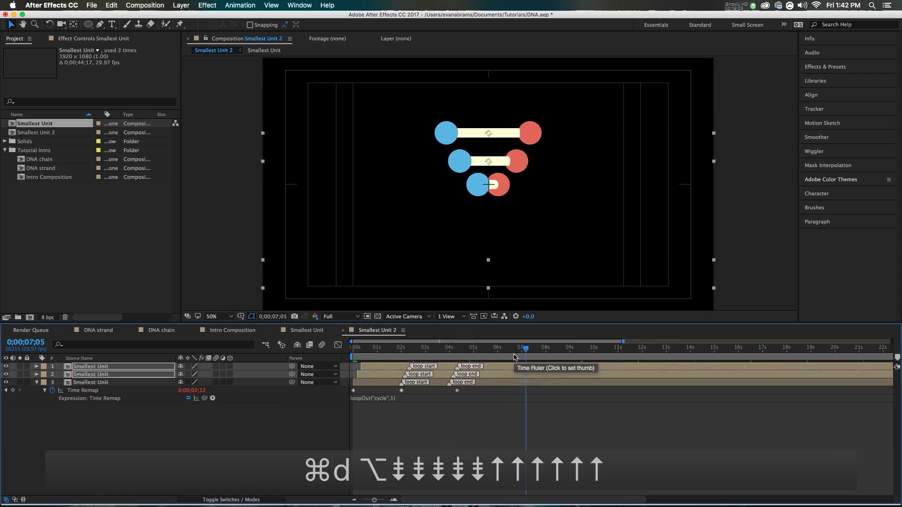
- Scrub the three-unit stack to 0;00;11;12 and examine the layer stagger and vertical extent of the DNA chain composition
left_click(537, 422)
left_click_drag(528, 355, 629, 354)
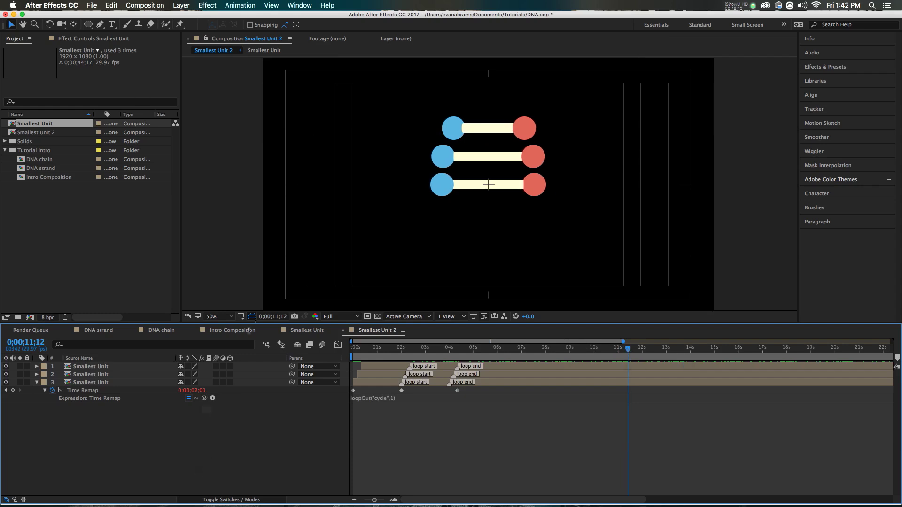
left_click(161, 330)
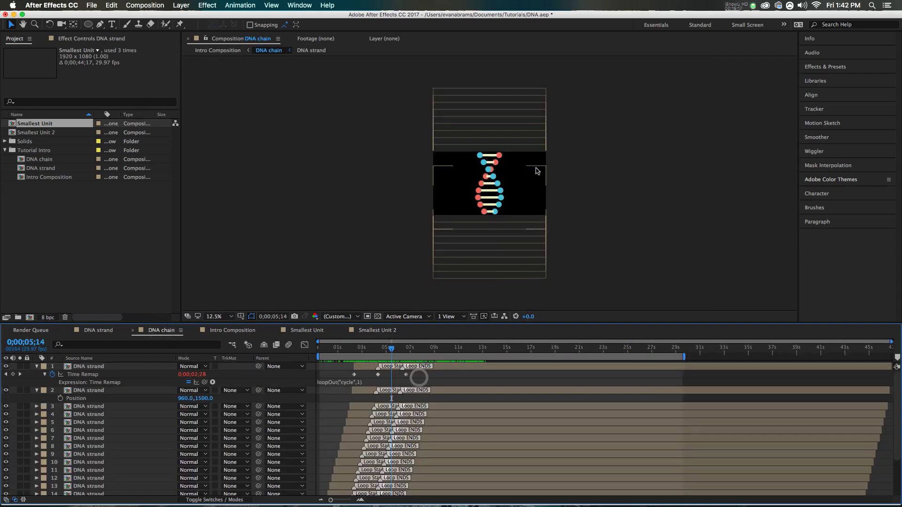
left_click(506, 89)
left_click(487, 278, "shift")
scroll(487, 279, "down", 3)
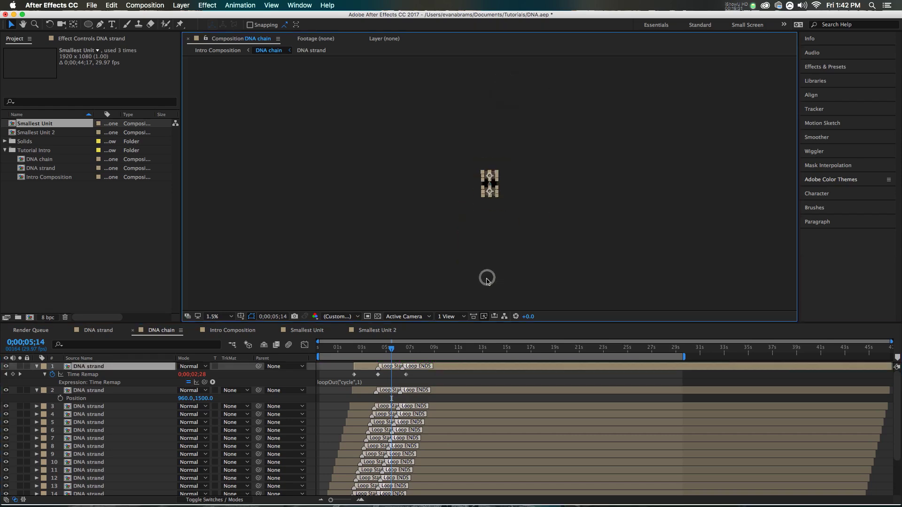
scroll(487, 278, "up", 3)
left_click(439, 393)
scroll(439, 393, "down", 5)
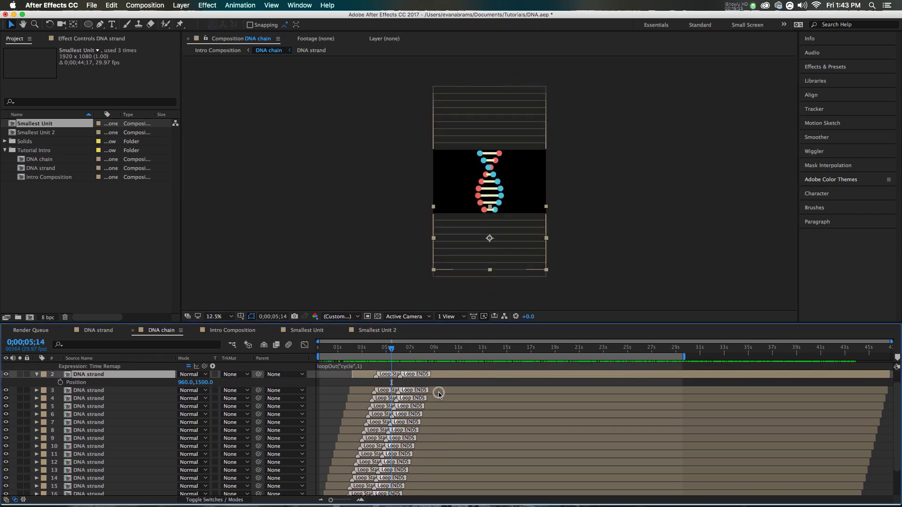
scroll(348, 418, "up", 4)
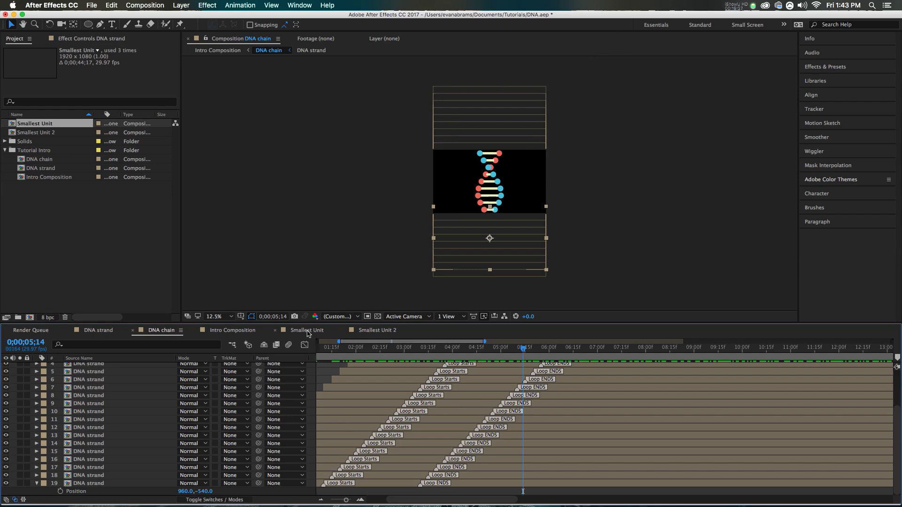
- In the GRoup composition, duplicate the top Smallest Unit layer repeatedly to make eleven layers, each starting 5 frames after the one below
key("super+d")
key("alt+Page_Down")
key("alt+Page_Down")
key("alt+Page_Down")
key("alt+Page_Down")
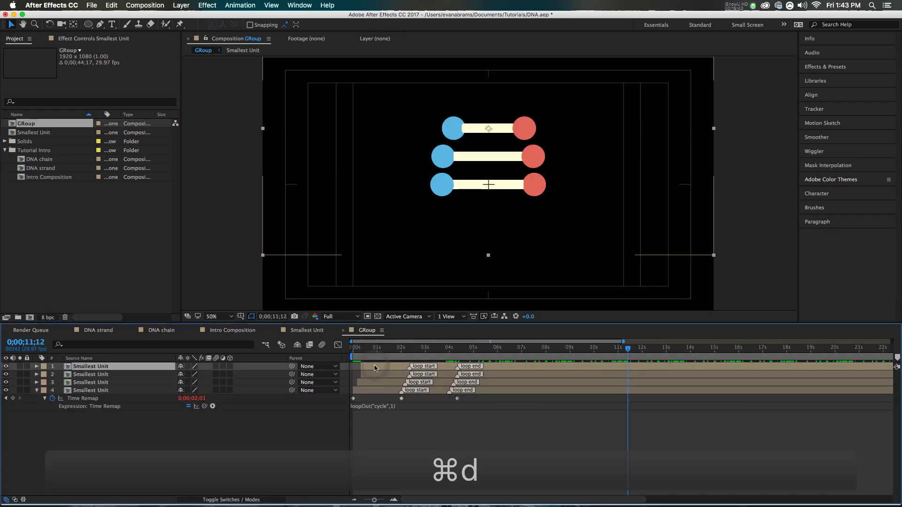
key("super+d")
key("alt+Page_Down")
key("alt+Page_Down")
key("alt+Page_Down")
key("alt+Page_Down")
key("super+d")
key("alt+Page_Down")
key("alt+Page_Down")
key("alt+Page_Down")
key("alt+Page_Down")
key("super+d")
key("alt+Page_Down")
key("alt+Page_Down")
key("alt+Page_Down")
key("alt+Page_Down")
key("super+d")
key("alt+Page_Down")
key("alt+Page_Down")
key("alt+Page_Down")
key("alt+Page_Down")
key("super+d")
key("alt+Page_Down")
key("alt+Page_Down")
key("alt+Page_Down")
key("alt+Page_Down")
key("super+d")
key("alt+Page_Down")
key("alt+Page_Down")
key("alt+Page_Down")
key("alt+Page_Down")
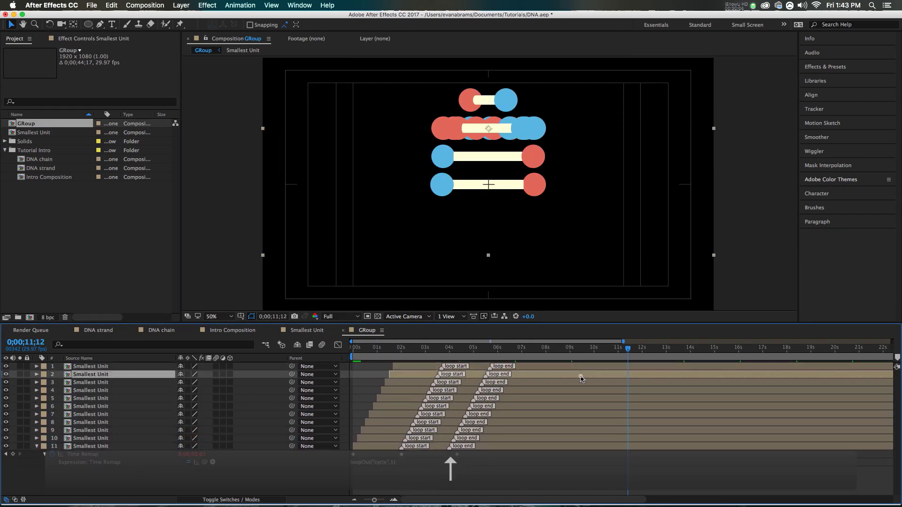
- Spread the stacked Smallest Unit copies upward so each sits 120 px above the layer below it
left_click(581, 383)
left_click(580, 368, "shift")
left_click(590, 398, "shift")
key("Up")
key("Up")
key("Up")
key("Up")
key("Up")
key("Up")
key("Up")
key("Up")
key("Up")
key("Up")
key("Up")
key("Up")
key("Up")
key("Up")
key("Up")
key("Up")
key("Up")
key("Up")
key("Up")
key("Up")
left_click(595, 414, "shift")
left_click(602, 431, "shift")
- Go to 0;00;04;11 and duplicate the ten Smallest Unit layers above the centre unit
left_click(587, 439)
left_click(568, 369, "shift")
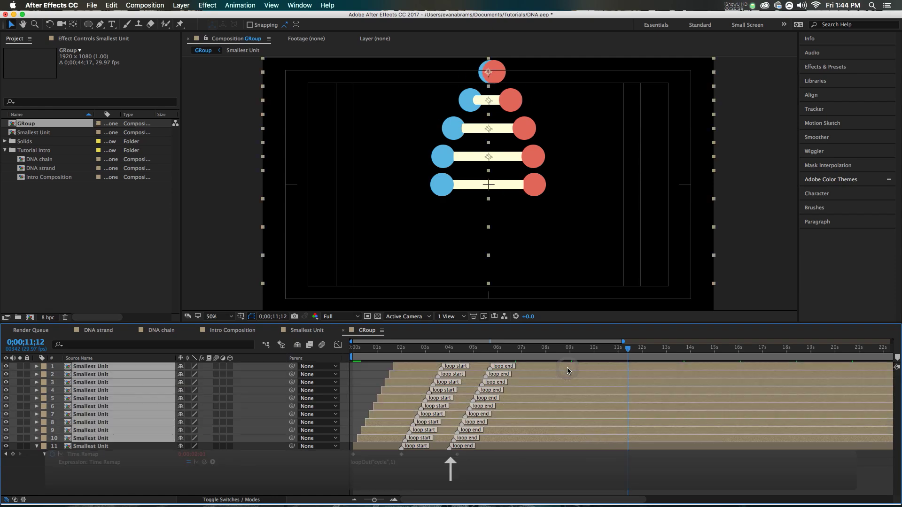
left_click(458, 349)
left_click(538, 367)
left_click(517, 438, "shift")
key("super+d")
- Place the ten copies below the centre unit at 120 px spacing, starting at position 960, 660, and order them beneath its layer
scroll(517, 438, "down", 3)
left_click_drag(489, 72, 489, 212)
key("p")
key("Down")
key("Down")
key("Down")
key("Down")
key("Down")
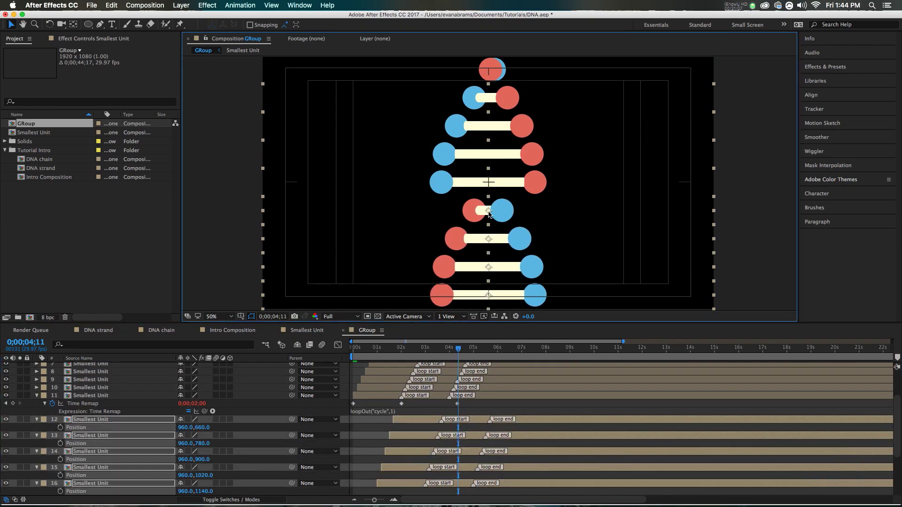
- Shift the centre unit's layer and the ten above it 55 frames later, and collapse the displayed properties
scroll(439, 422, "up", 5)
left_click(440, 446)
left_click(440, 369, "shift")
key("alt+shift+Page_Down")
key("alt+shift+Page_Down")
key("alt+shift+Page_Down")
key("alt+shift+Page_Down")
key("alt+shift+Page_Down")
key("alt+Page_Down")
key("alt+Page_Down")
key("alt+Page_Down")
key("alt+Page_Down")
key("alt+Page_Down")
key("u")
- Go to 0;00;06;04 and check the full chain's extent and its first and last layers
left_click(501, 348)
scroll(570, 111, "down", 3)
left_click(570, 110)
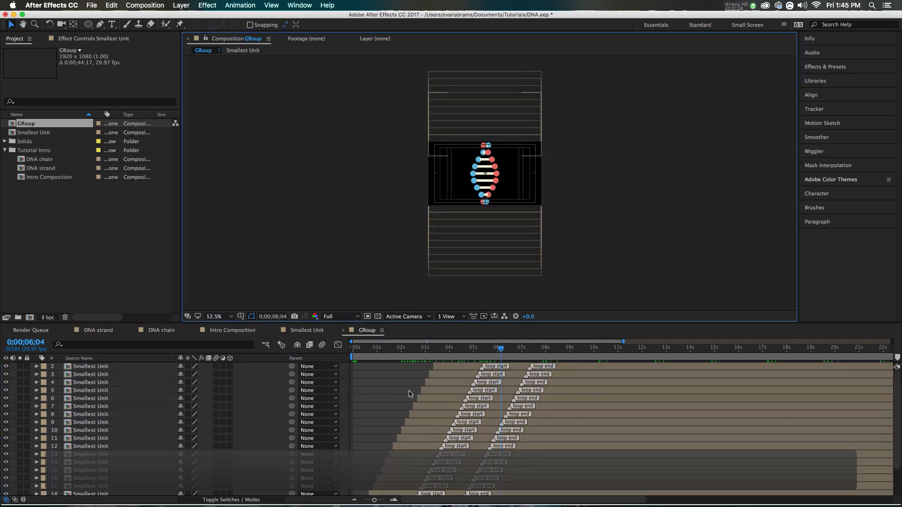
scroll(410, 394, "up", 1)
left_click(450, 369)
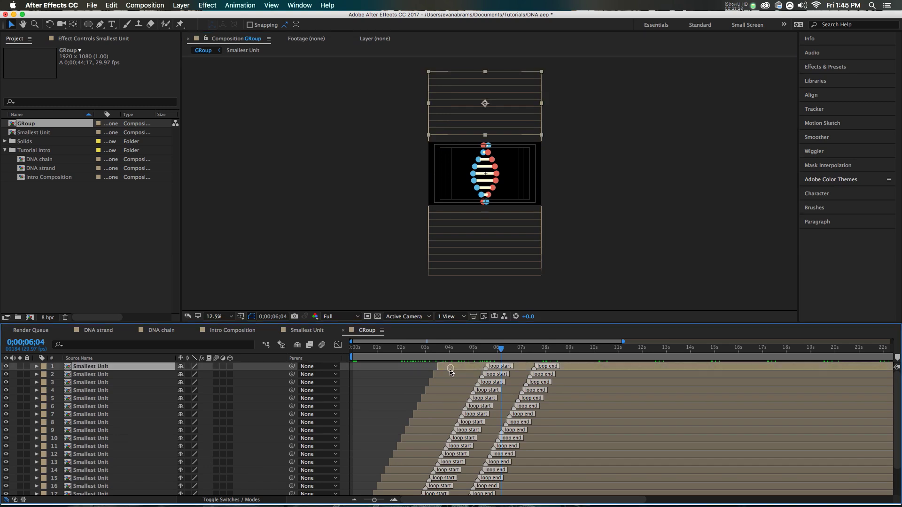
scroll(450, 371, "down", 3)
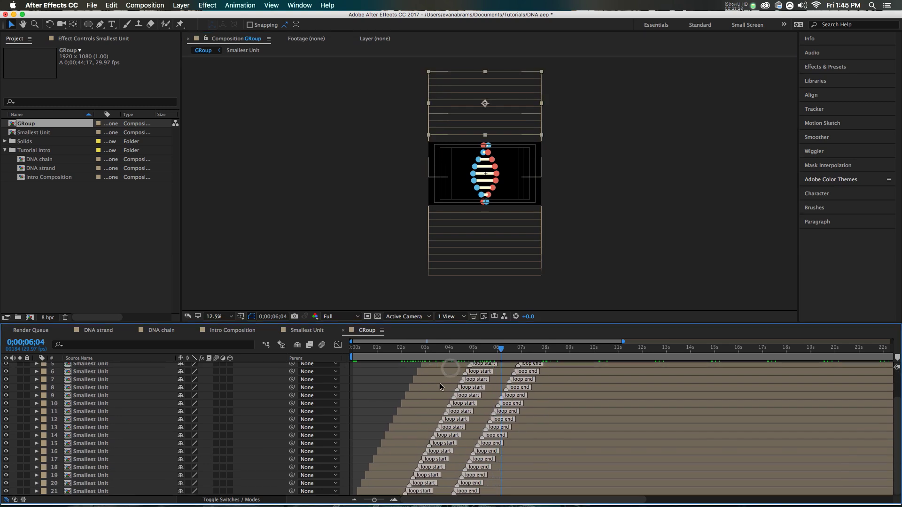
left_click(388, 491)
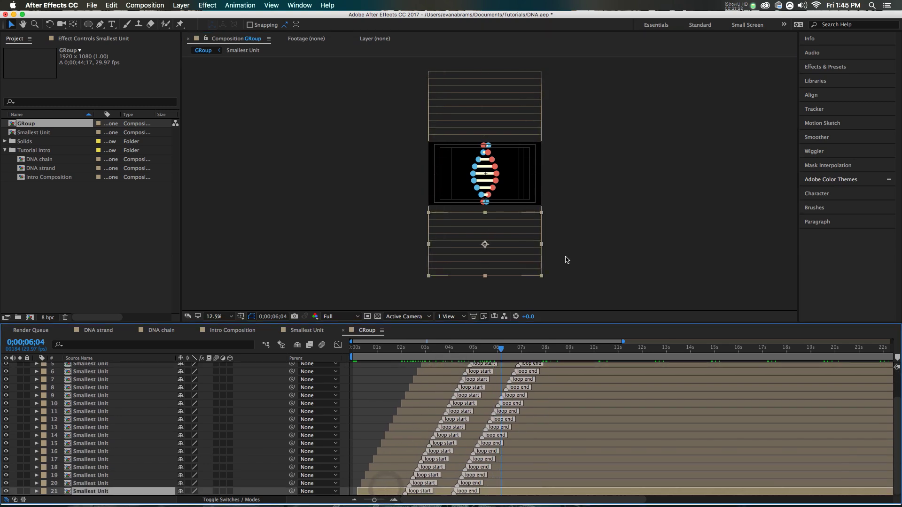
left_click(583, 280)
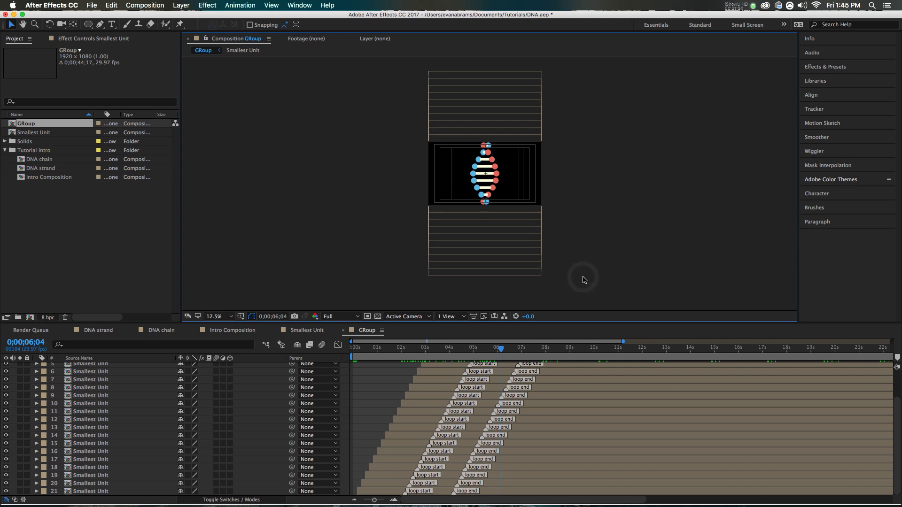
- Add a composition marker commented "animation on complete" at 0;00;03;20, where the top layer starts, and play on past it
scroll(441, 368, "up", 3)
mouse_move(441, 358)
left_mouse_down()
mouse_move(463, 357)
mouse_move(442, 364)
left_mouse_up()
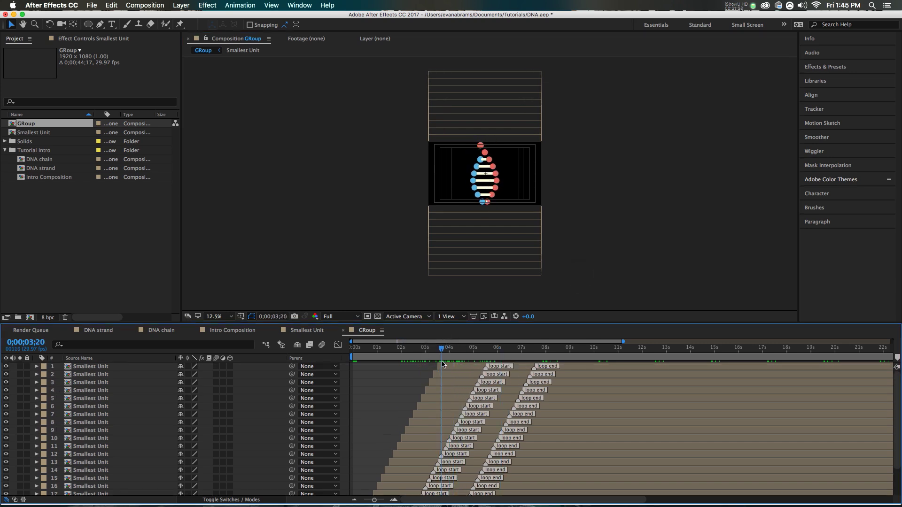
left_click(424, 372)
key("KP_Multiply")
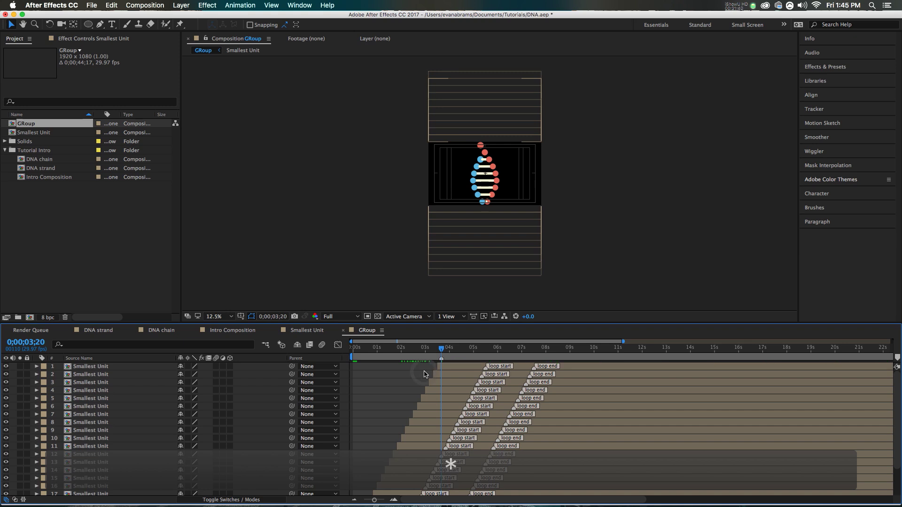
double_click(440, 358)
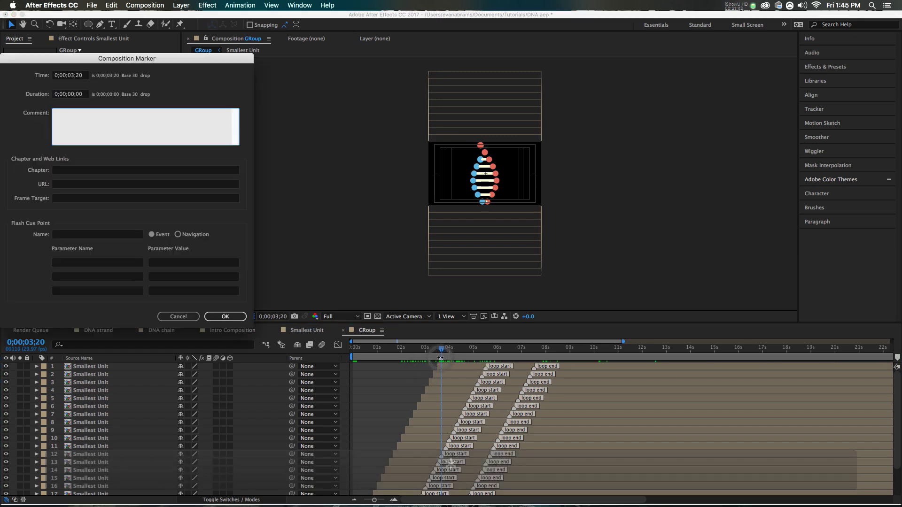
type("animation on complete")
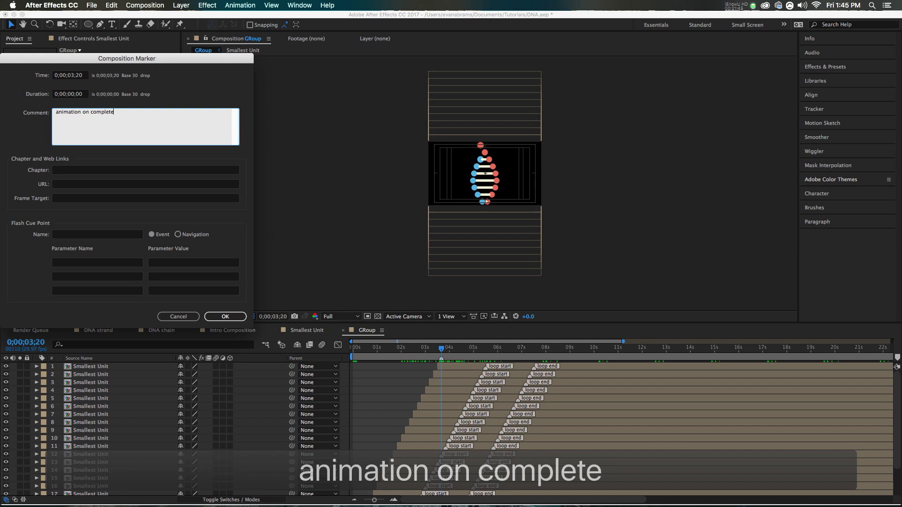
key("Return")
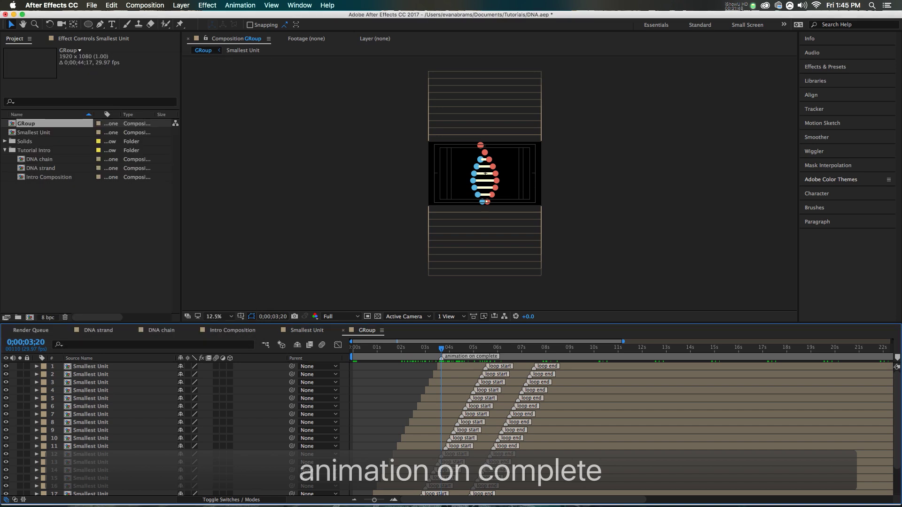
key("space")
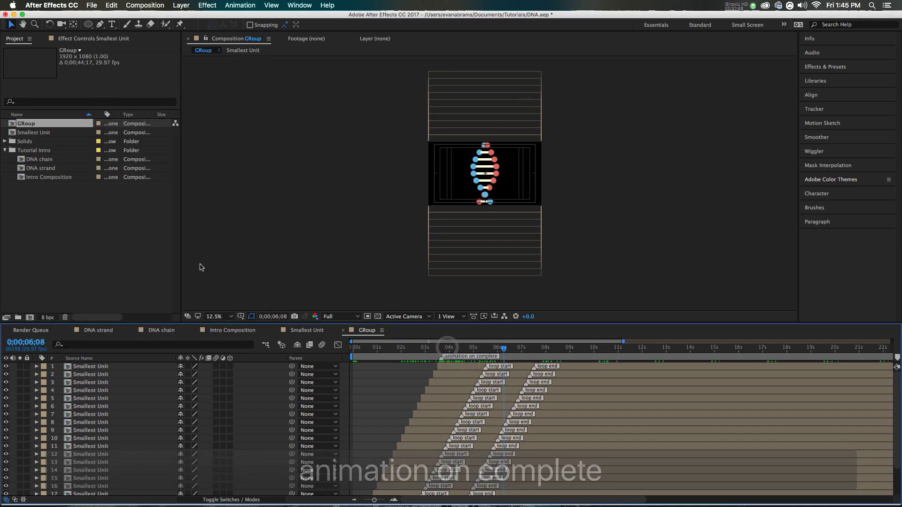
- Create a new composition from the GRoup composition
left_click(148, 256)
left_click(46, 132)
left_click_drag(28, 123, 33, 318)
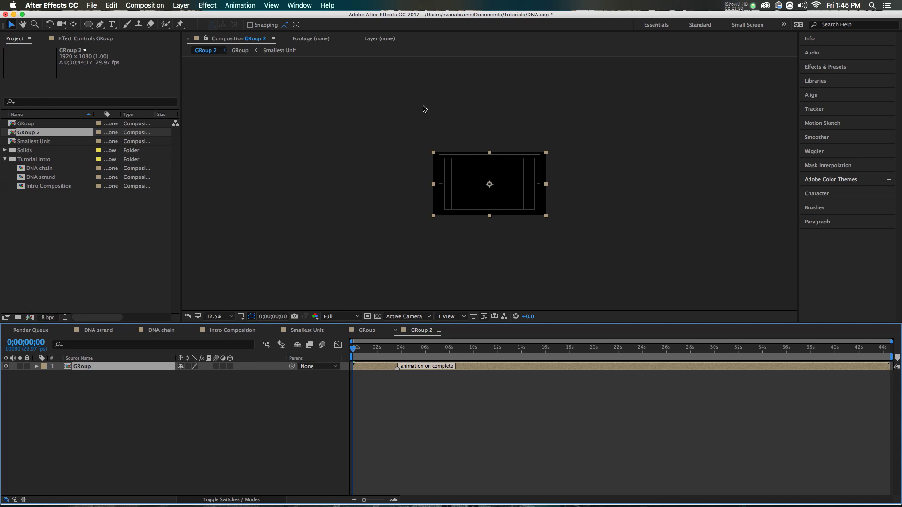
- Add a null object to GRoup 2 and parent the GRoup layer to it
right_click(158, 433)
mouse_move(226, 417)
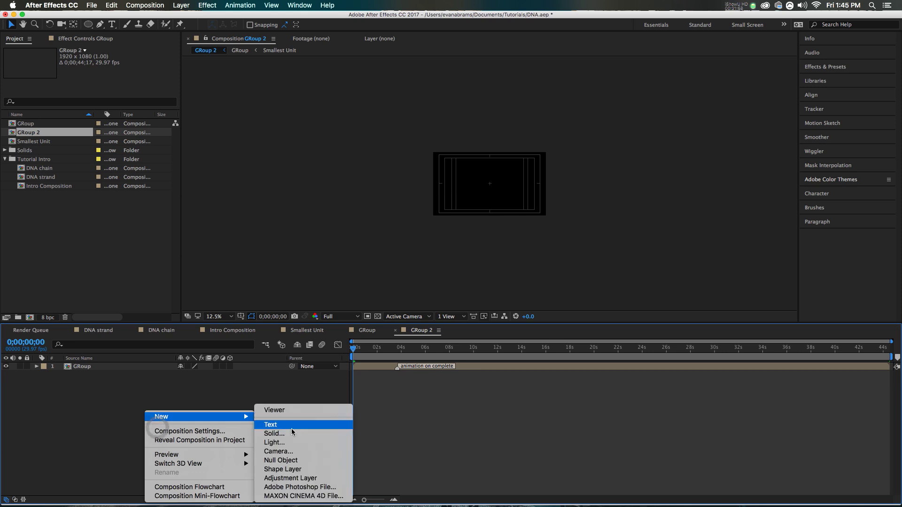
left_click(294, 459)
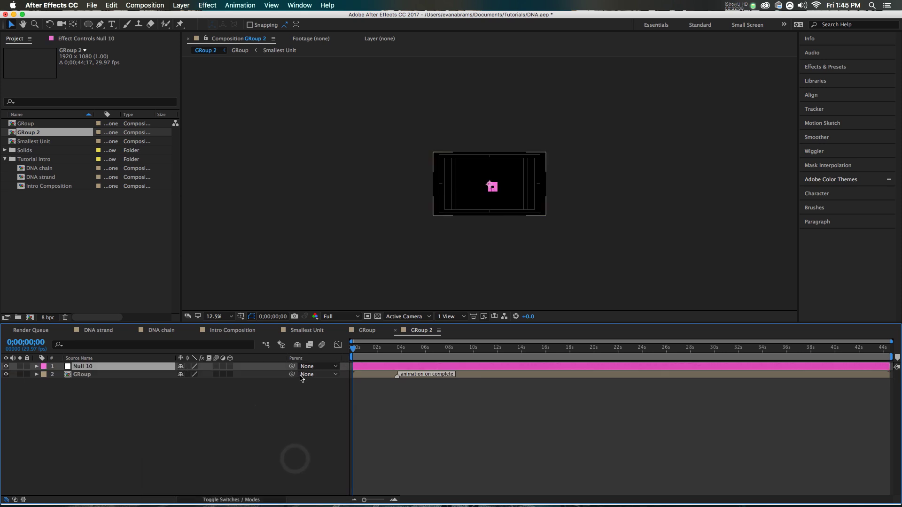
left_click_drag(271, 365, 270, 366)
left_click(114, 390)
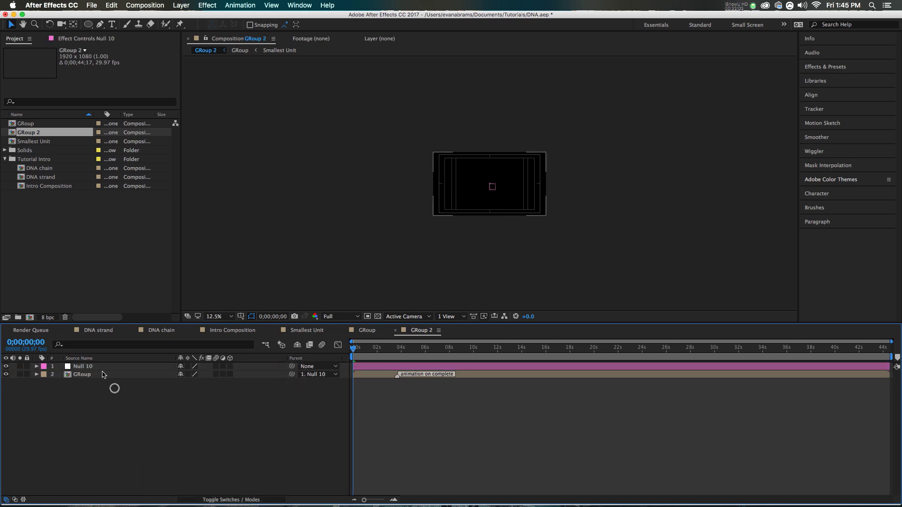
- Start Scale and Rotation keyframes on the null at 0;00;00;00 with their default values
left_click(99, 367)
key("s")
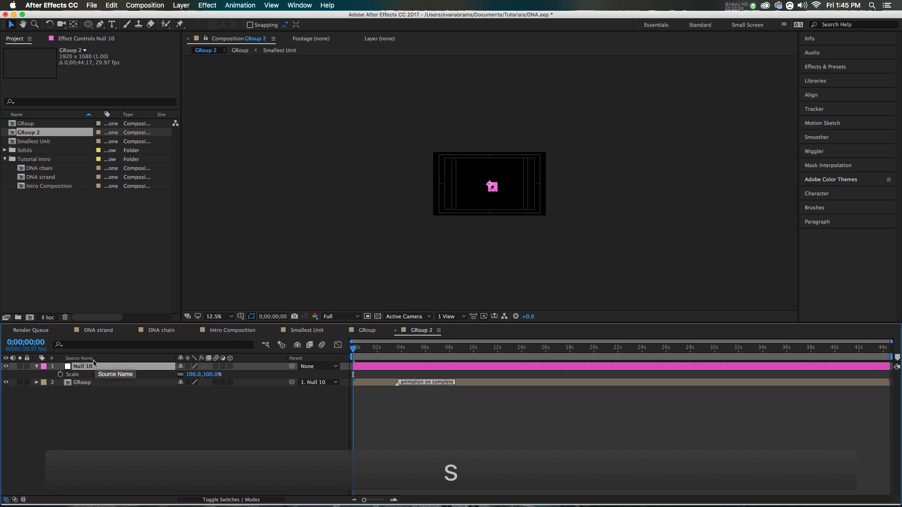
key("shift+r")
left_click(60, 374)
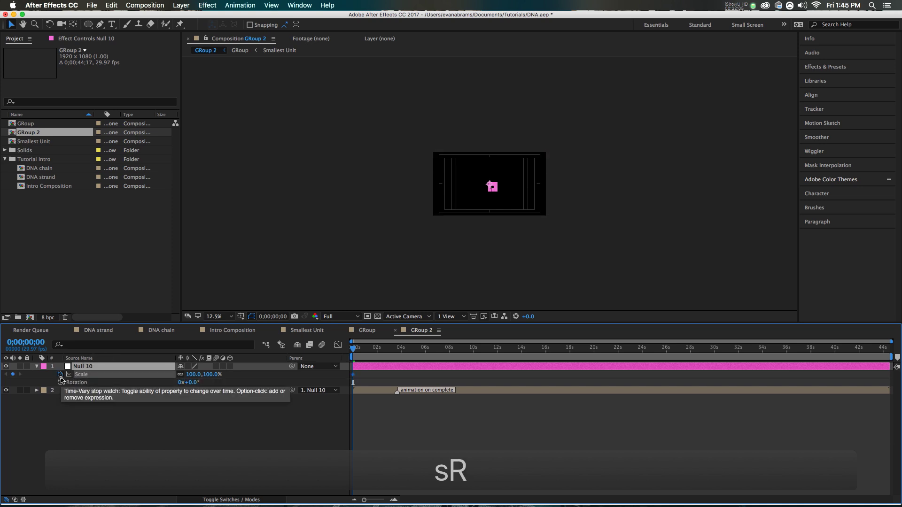
left_click(60, 382)
- At 0;00;10;01, set the null's Scale to 25% and its Rotation to 315°
left_click_drag(414, 348, 476, 364)
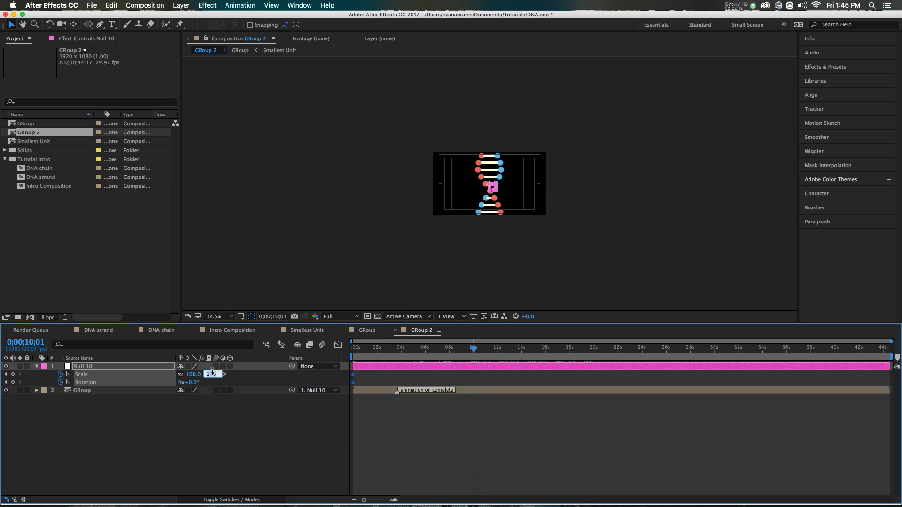
type("25")
key("Return")
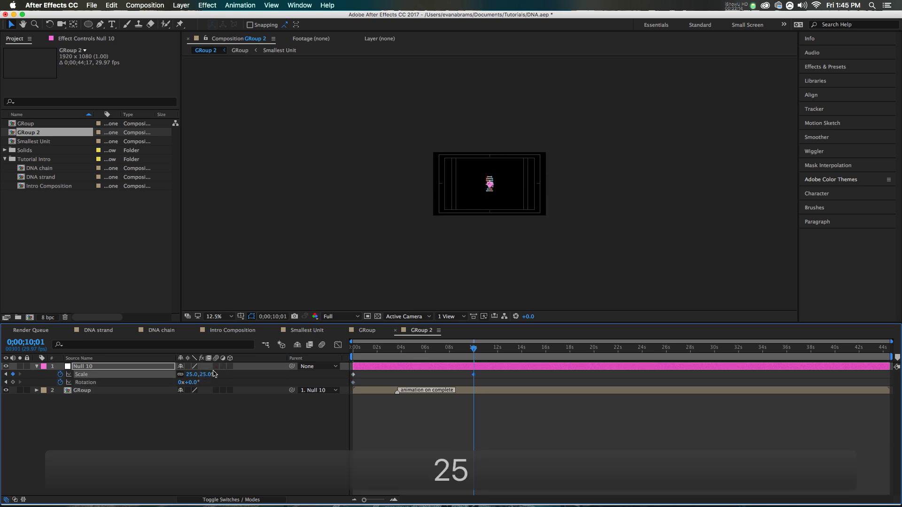
left_click_drag(195, 383, 309, 383)
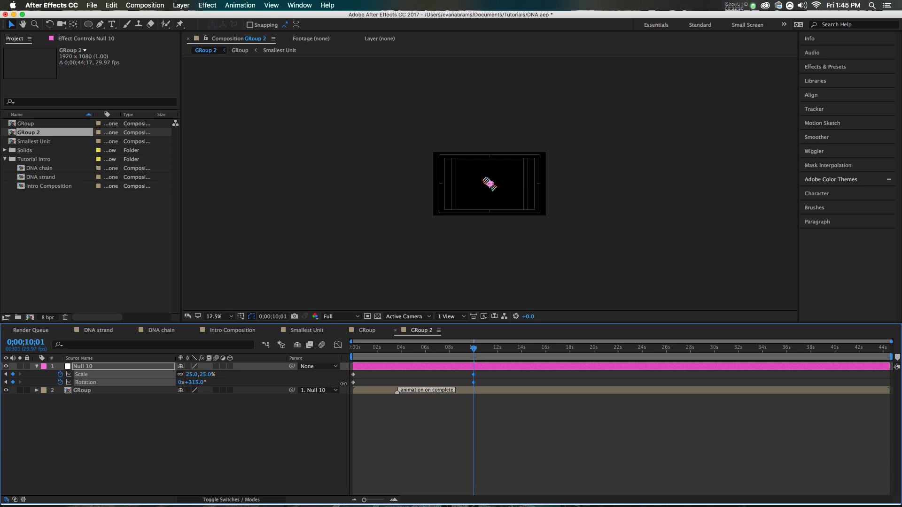
scroll(501, 185, "up", 4)
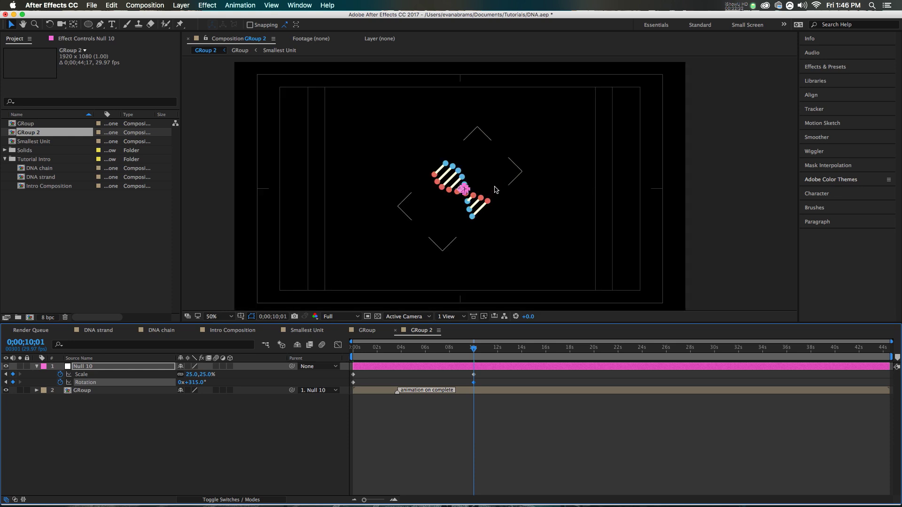
- Apply Easy Ease to the null's Scale and Rotation keyframes and lengthen the ease into the final keyframes in the speed graph
key("F9")
key("shift+F3")
left_click(526, 491)
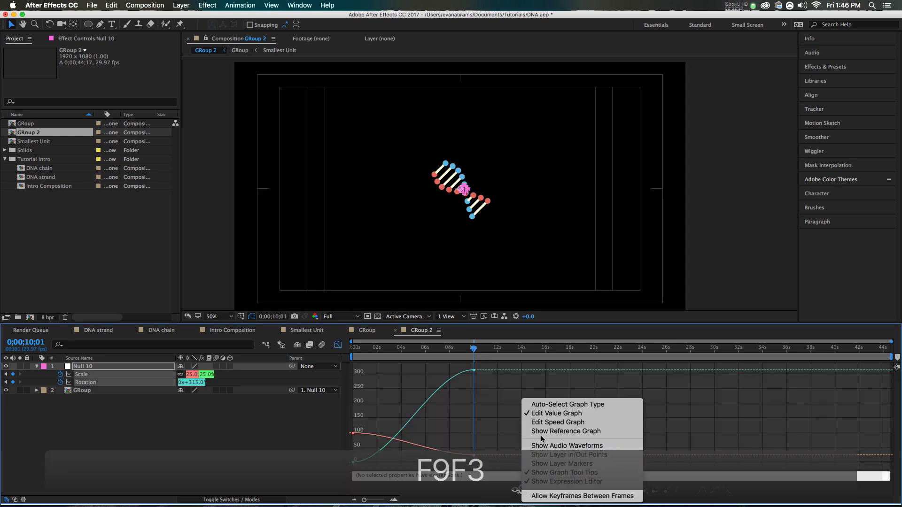
left_click(543, 425)
left_click_drag(366, 456, 355, 446)
left_click_drag(431, 421, 358, 449)
key("super+z")
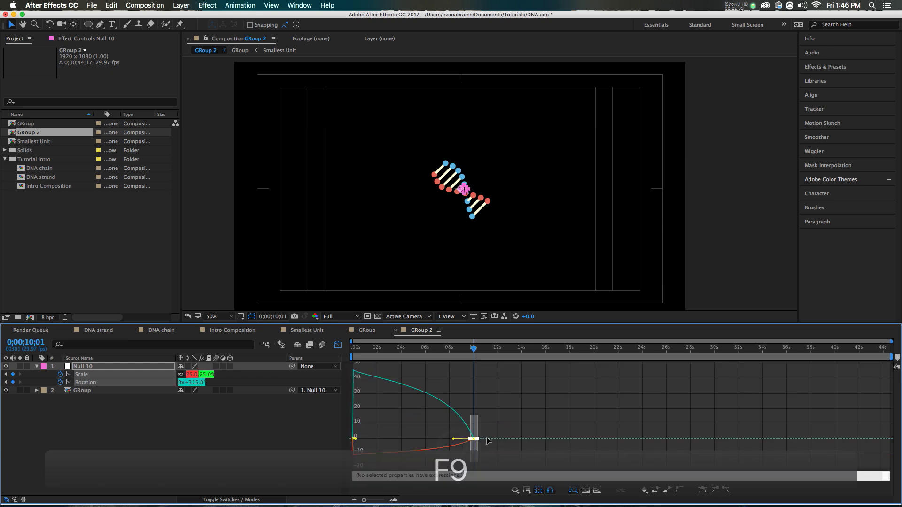
left_click_drag(454, 442, 391, 444)
key("shift+F3")
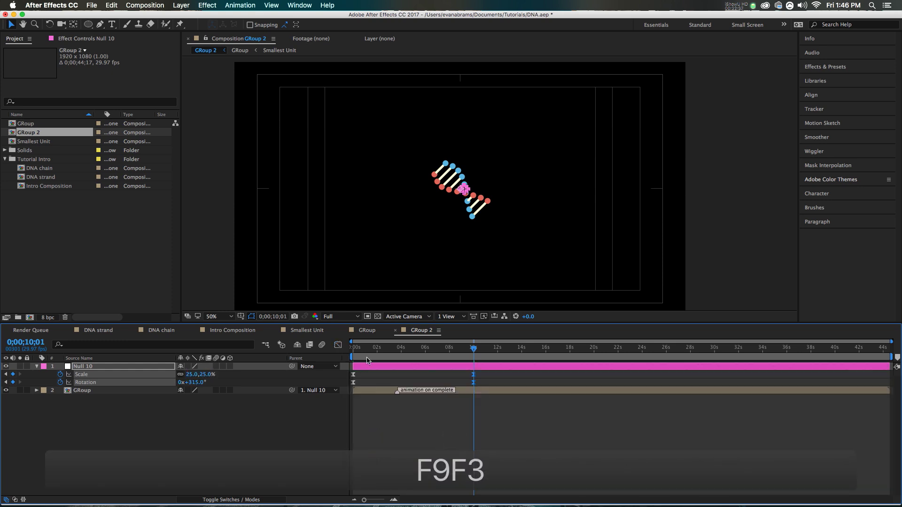
- Preview the null's eased animation from the start and scrub to 0;00;02;06
left_click_drag(356, 351, 303, 353)
left_click(473, 420)
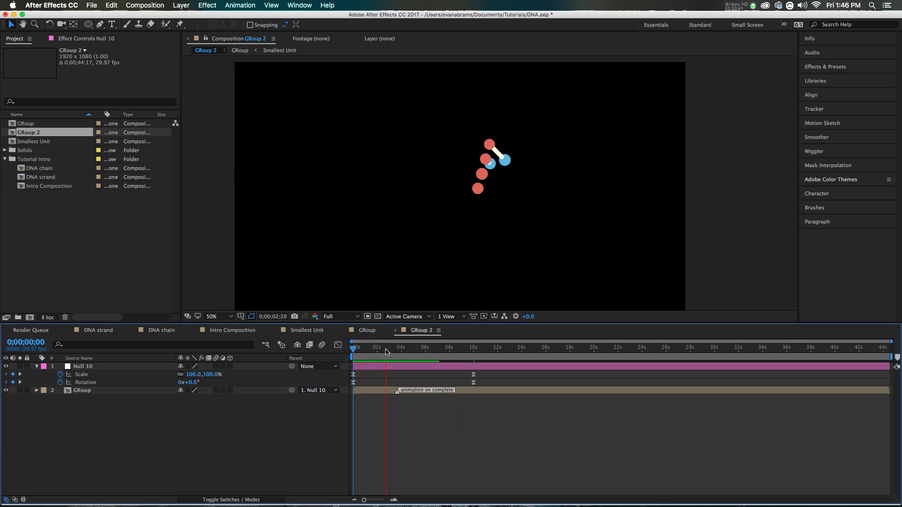
left_click_drag(381, 351, 378, 360)
key("space")
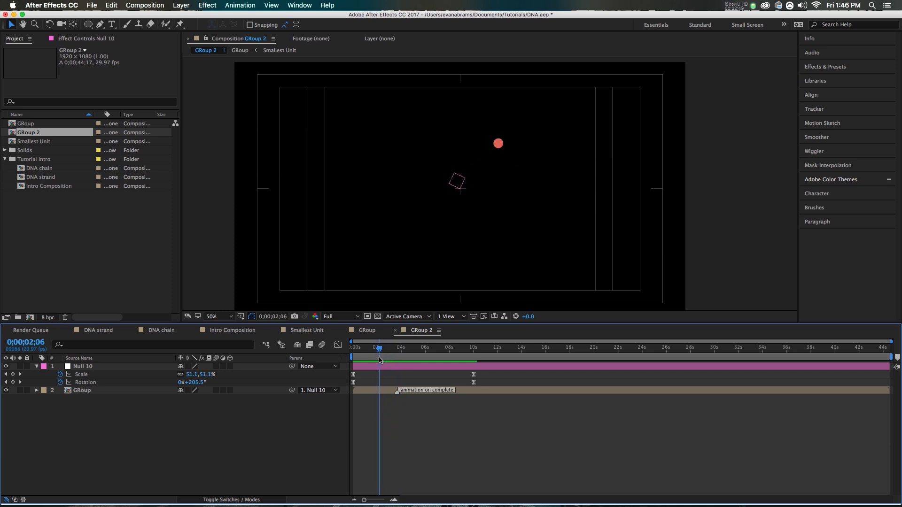
- Trim the GRoup layer's start to 0;00;02;04, slide the layer to begin at 0;00;00;00, and preview it
left_click(354, 391)
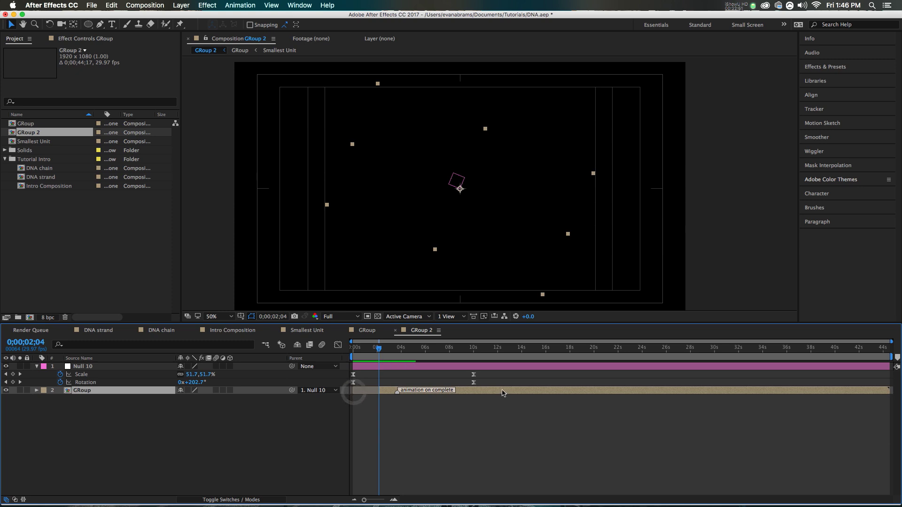
left_click_drag(502, 392, 478, 394)
left_click_drag(373, 348, 343, 357)
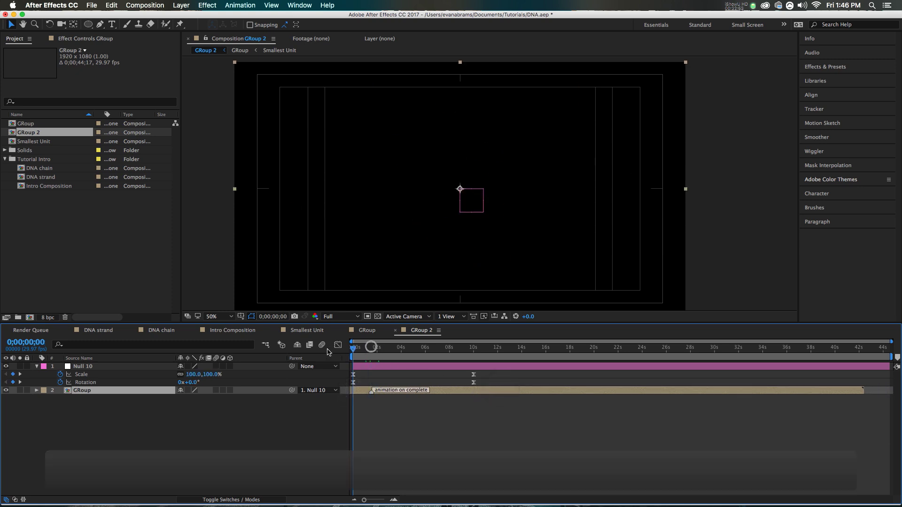
key("space")
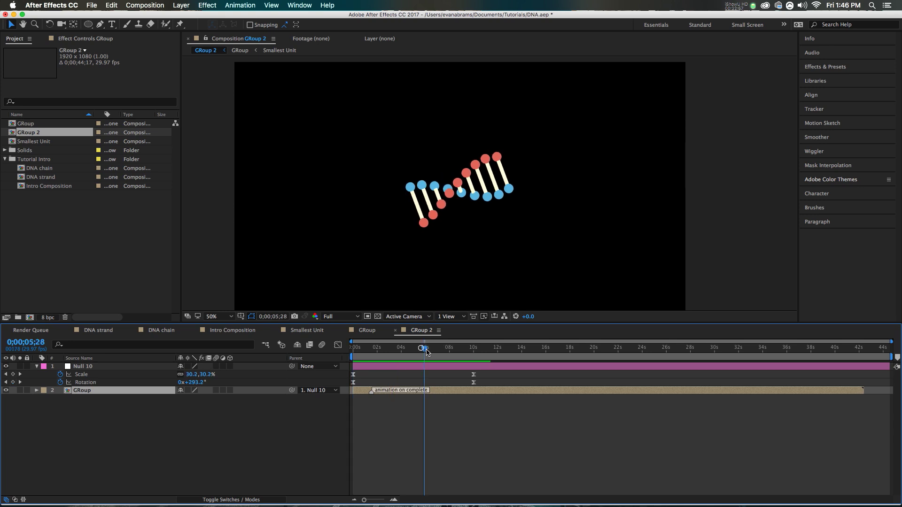
key("space")
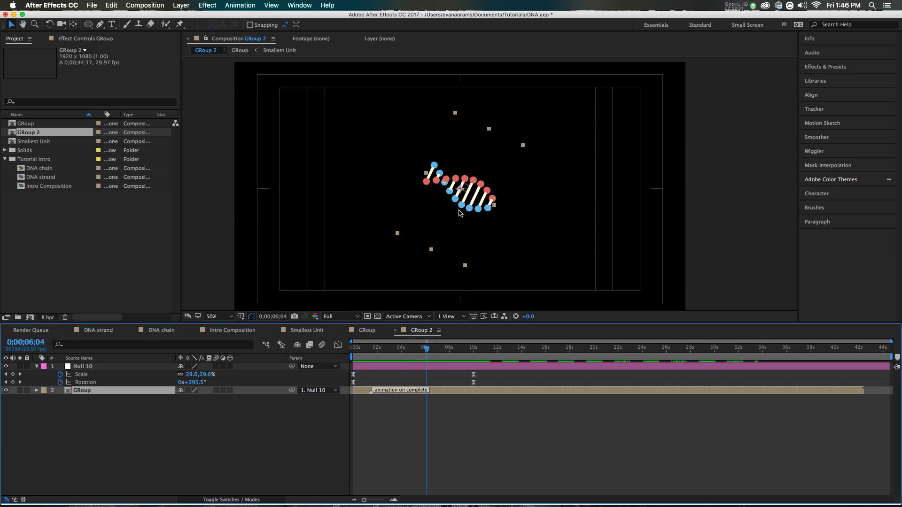
- Compare with the full chain inside the GRoup composition, and enable Collapse Transformations on the GRoup layer in GRoup 2
double_click(442, 392)
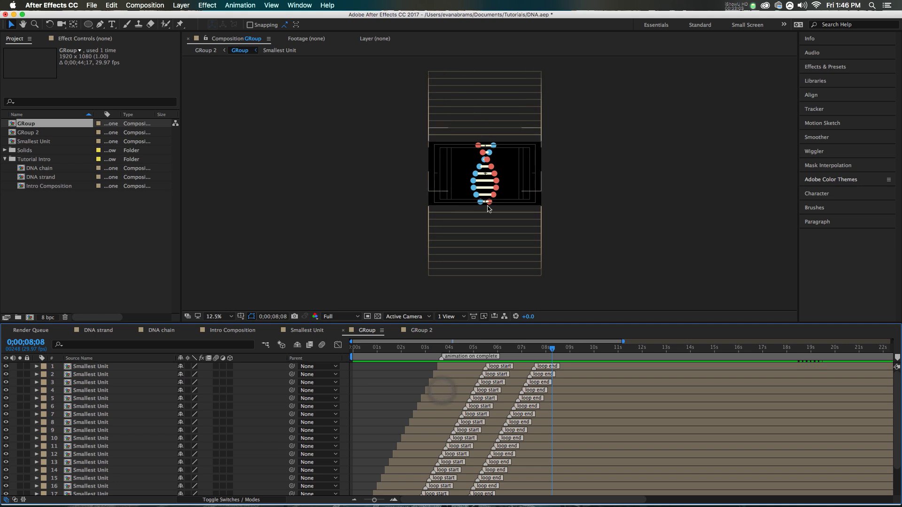
left_click(433, 332)
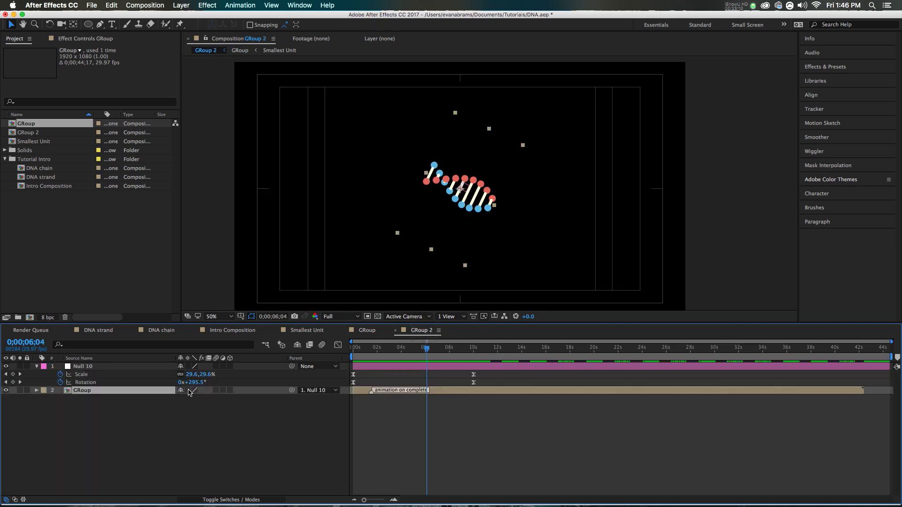
left_click(189, 391)
left_click(189, 390)
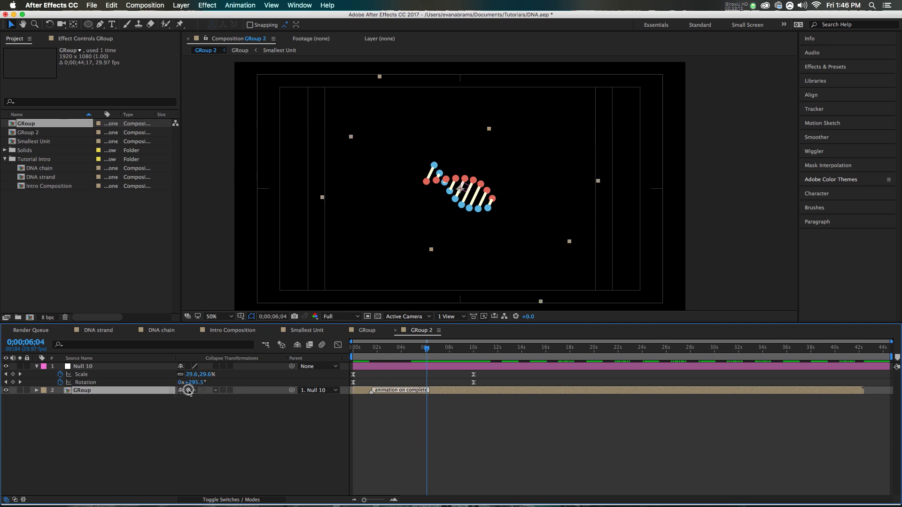
left_click(189, 391)
left_click(188, 391)
left_click(189, 391)
left_click(189, 390)
left_click(188, 390)
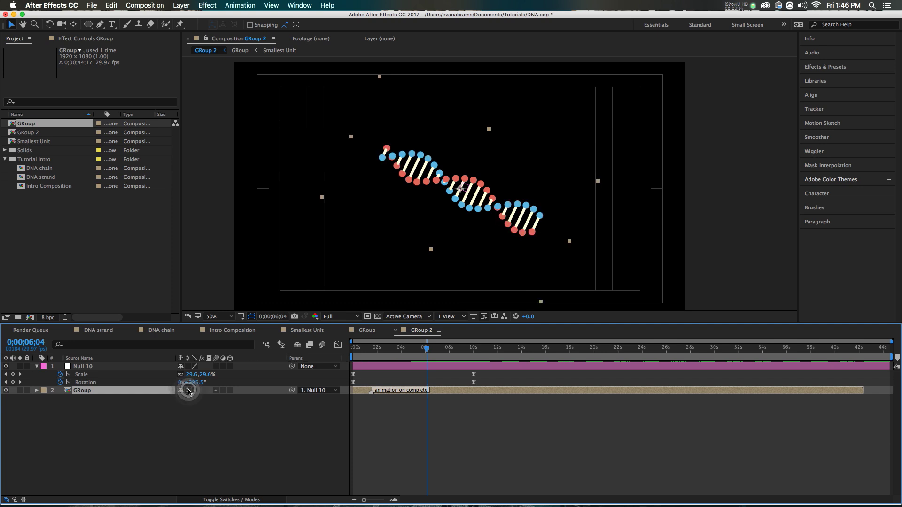
- Preview the uncropped strand from the start of GRoup 2 with the whole frame in view
left_click_drag(377, 352, 339, 360)
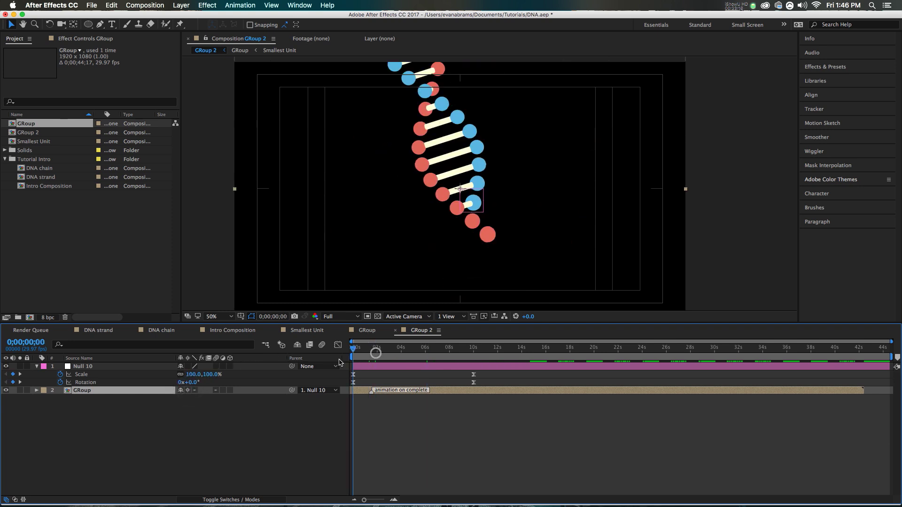
key("space")
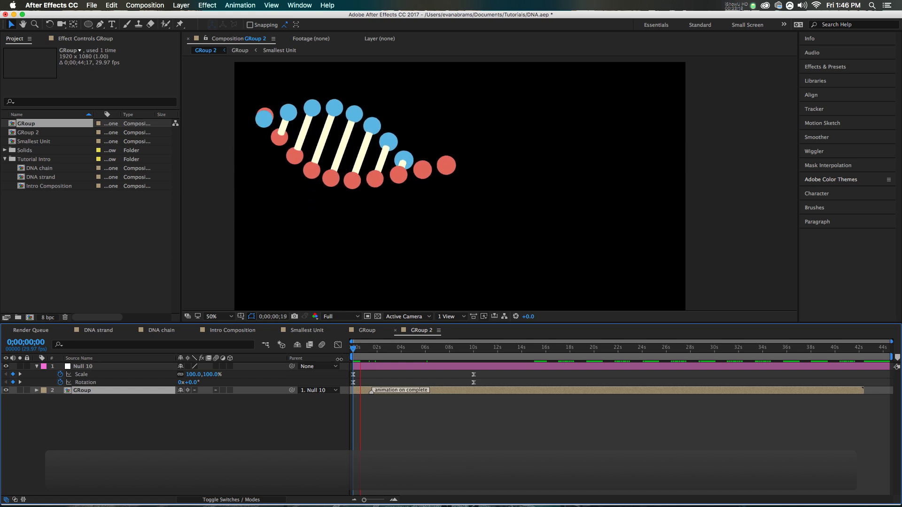
left_click(354, 356)
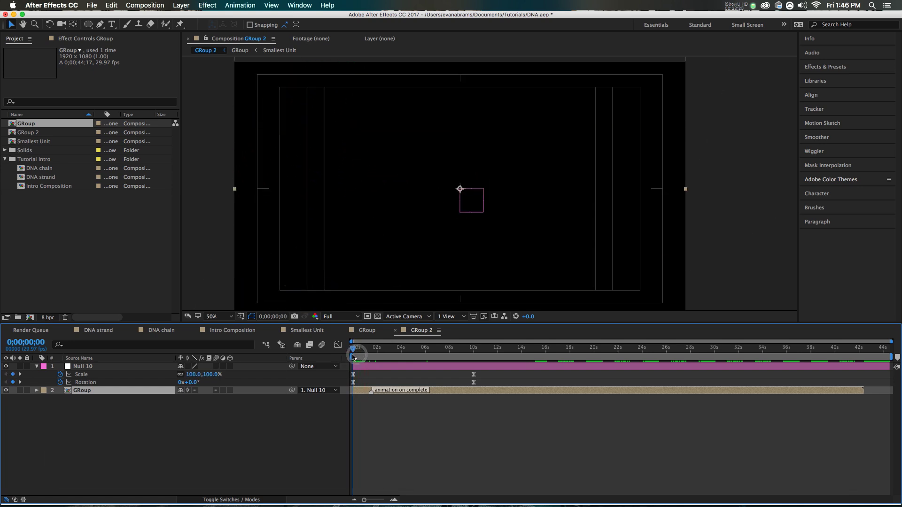
mouse_move(354, 357)
left_mouse_down()
mouse_move(374, 358)
mouse_move(352, 357)
left_mouse_up()
scroll(415, 220, "down", 2)
key("space")
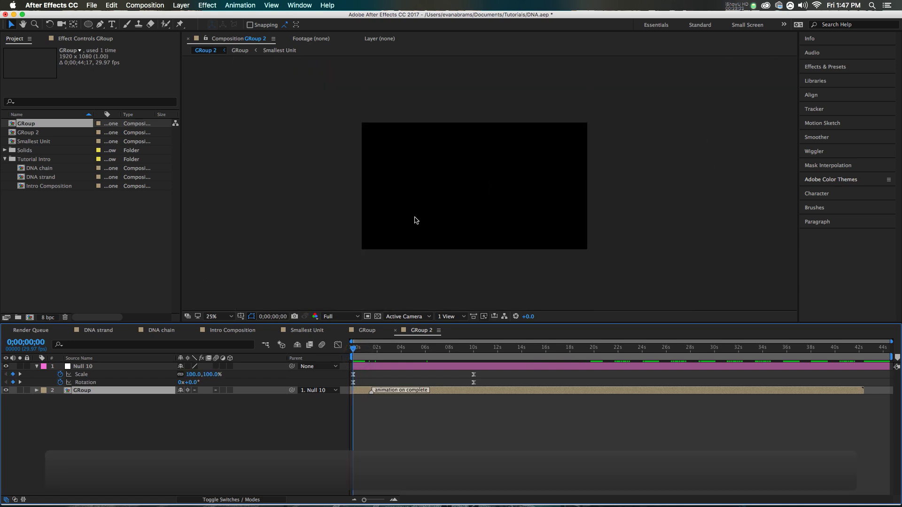
- Set the null's starting Rotation to 138°, shift the GRoup layer's content about one second later, and preview from the start
left_click(372, 351)
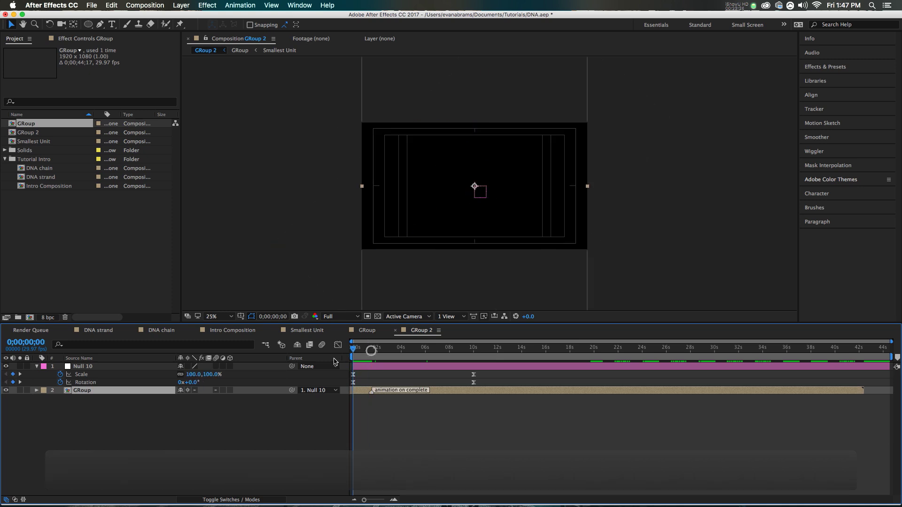
left_click(336, 367)
key("space")
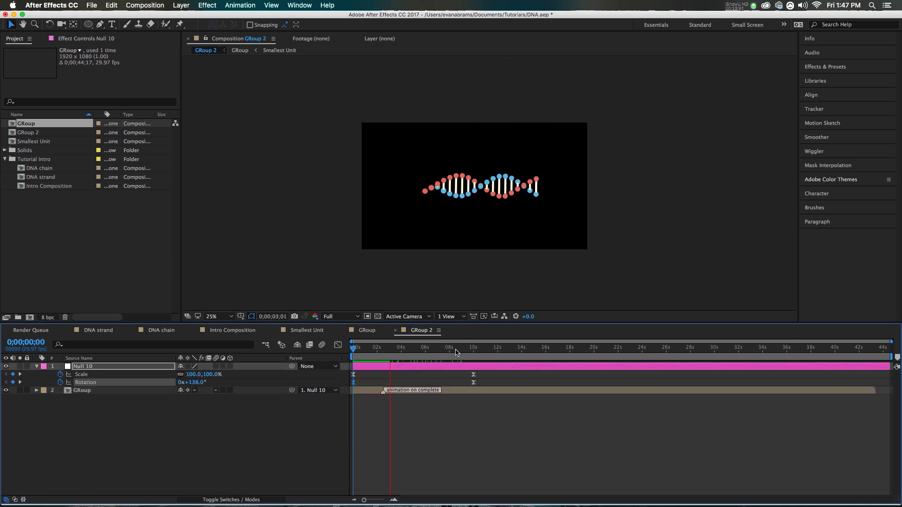
- Enable time remapping on the GRoup layer with the current time at 0;00;10;01
left_click_drag(452, 351, 481, 381)
left_click(484, 391)
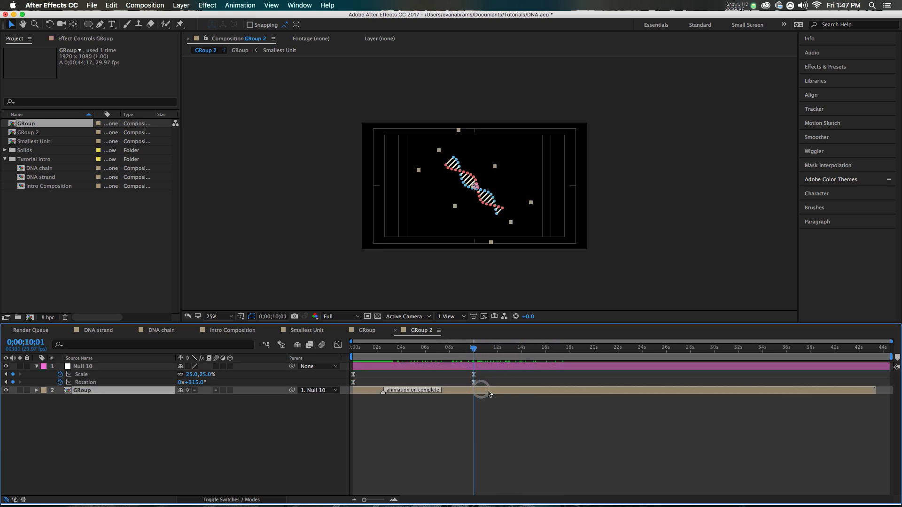
key("super+z")
left_click(181, 5)
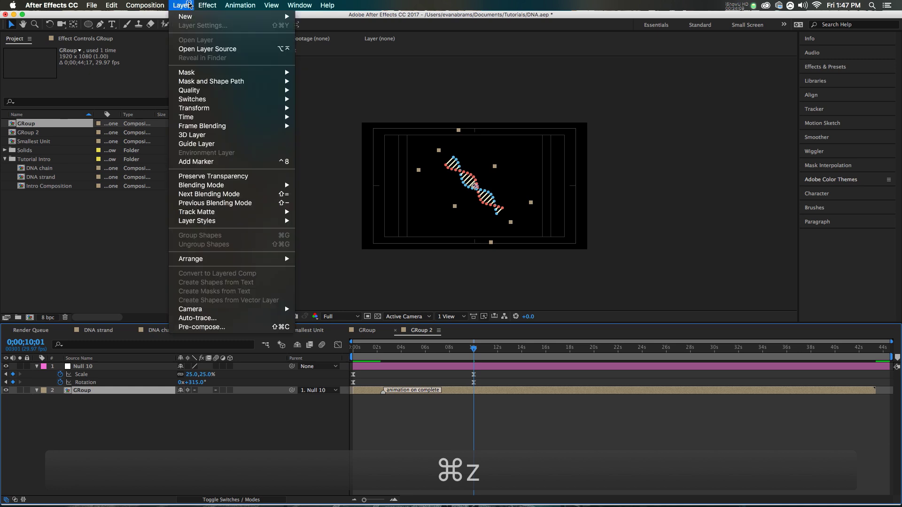
mouse_move(235, 120)
left_click(339, 117)
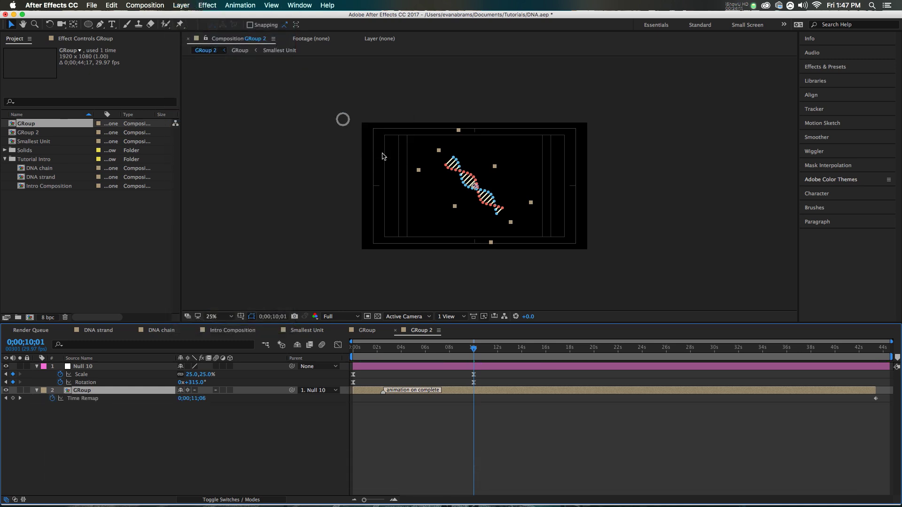
- Add Time Remap keyframes to the GRoup layer at 0;00;10;01 and 0;00;11;01, and delete its end keyframe
left_click(12, 399)
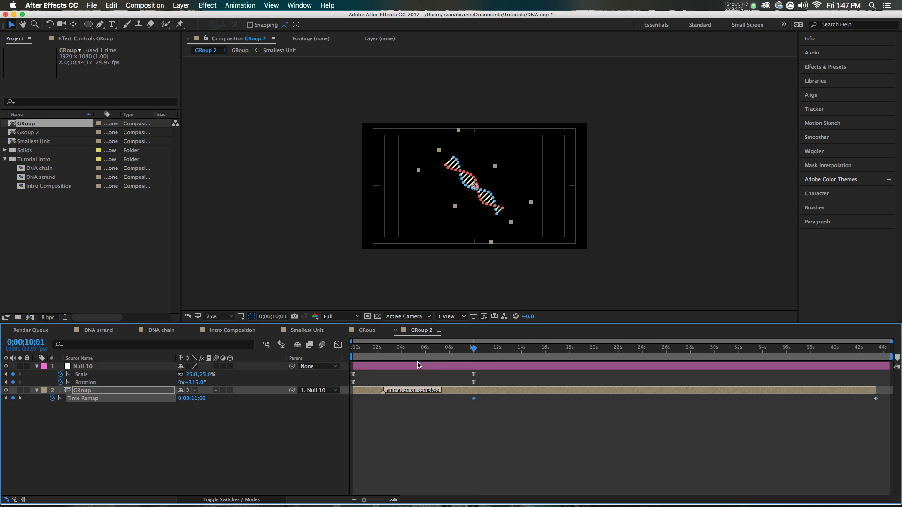
key("shift+Page_Down")
key("shift+Page_Down")
key("shift+Page_Down")
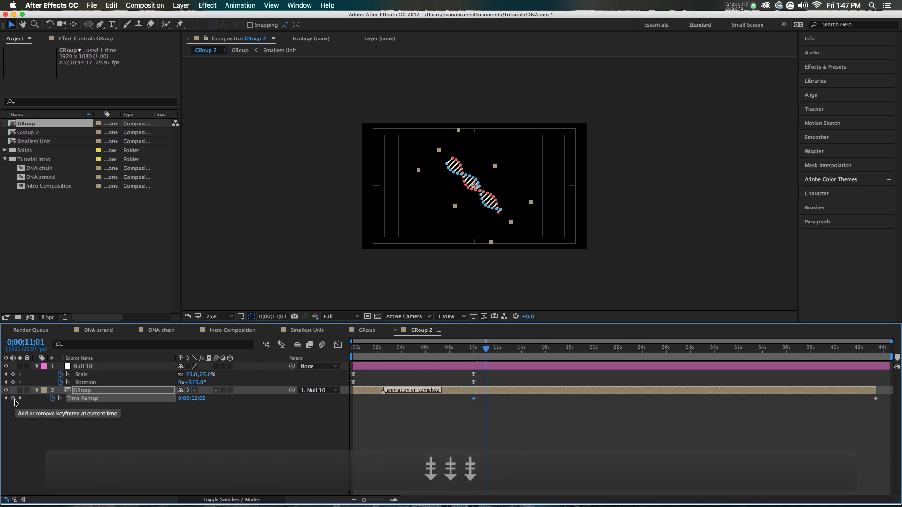
left_click(13, 398)
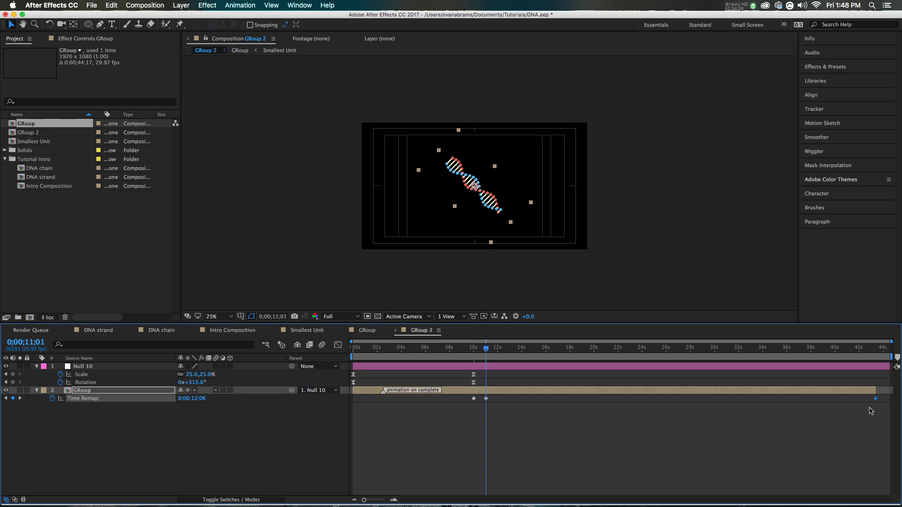
key("BackSpace")
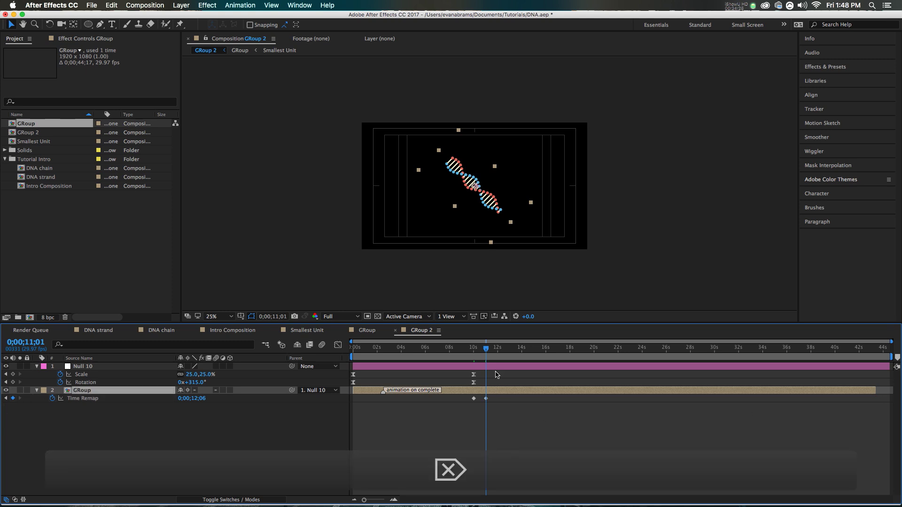
- Apply Easy Ease to the GRoup layer's last Time Remap keyframe and move it to 0;00;12;01
left_click_drag(486, 351, 546, 353)
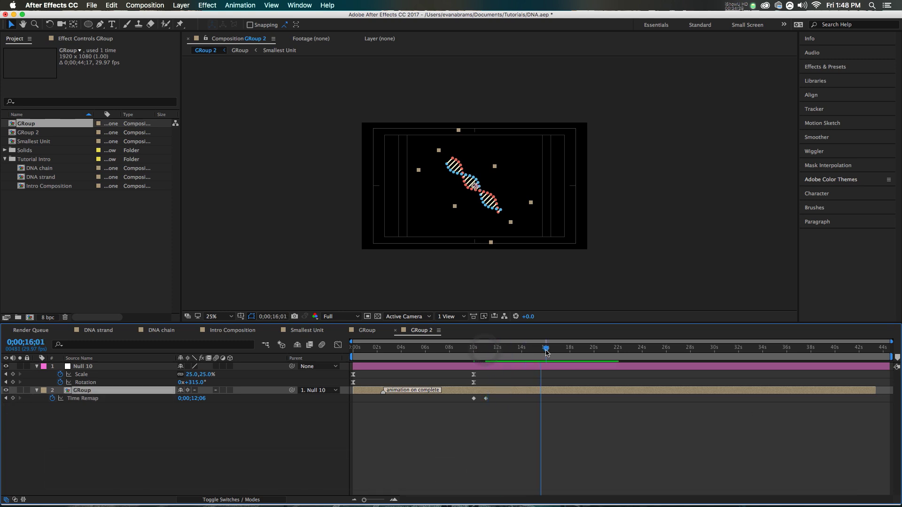
left_click(487, 398)
key("F9")
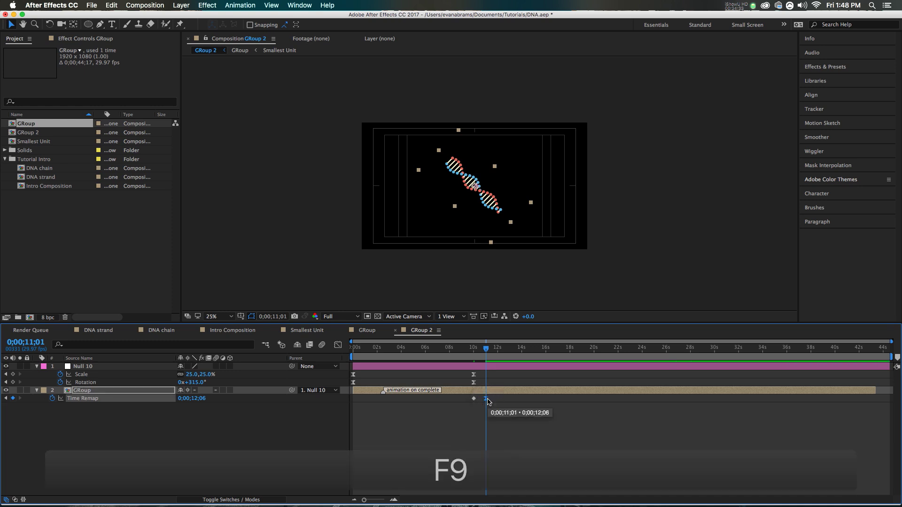
key("shift+Page_Down")
key("shift+Page_Down")
key("shift+Page_Down")
left_click_drag(486, 399, 498, 400)
left_click_drag(472, 354, 501, 367)
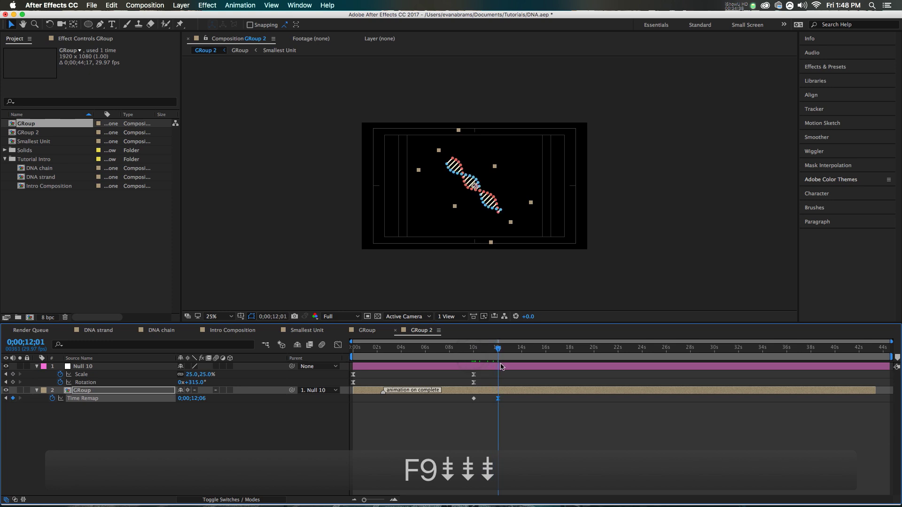
- Lengthen the last Time Remap keyframe's incoming ease handle in the value graph for a more gradual slowdown
key("shift+F3")
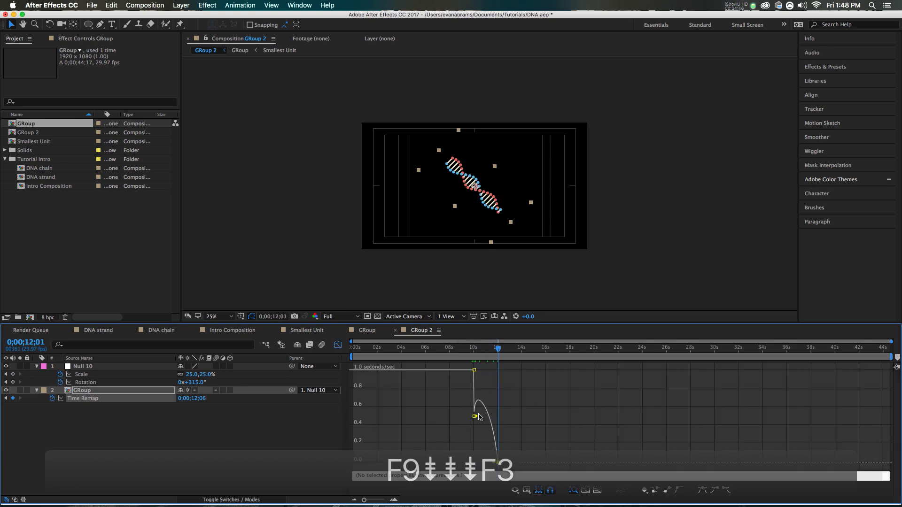
left_click(526, 491)
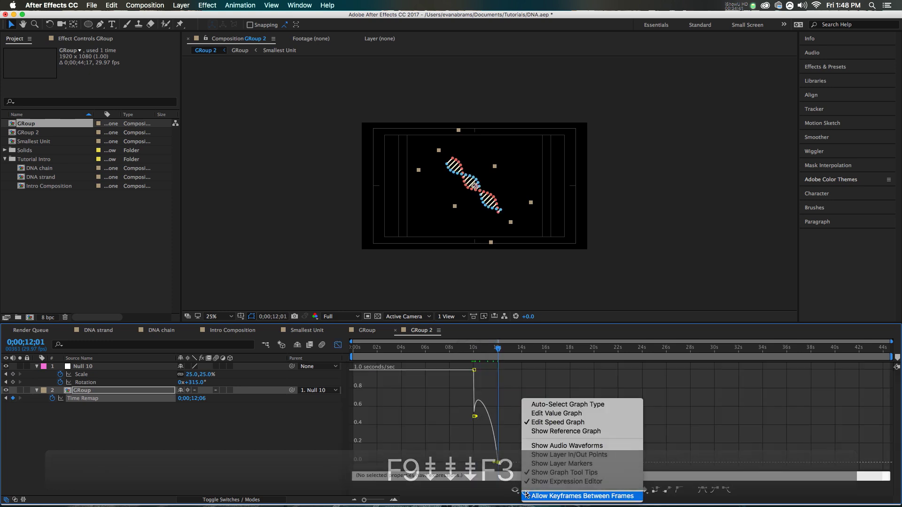
left_click(540, 415)
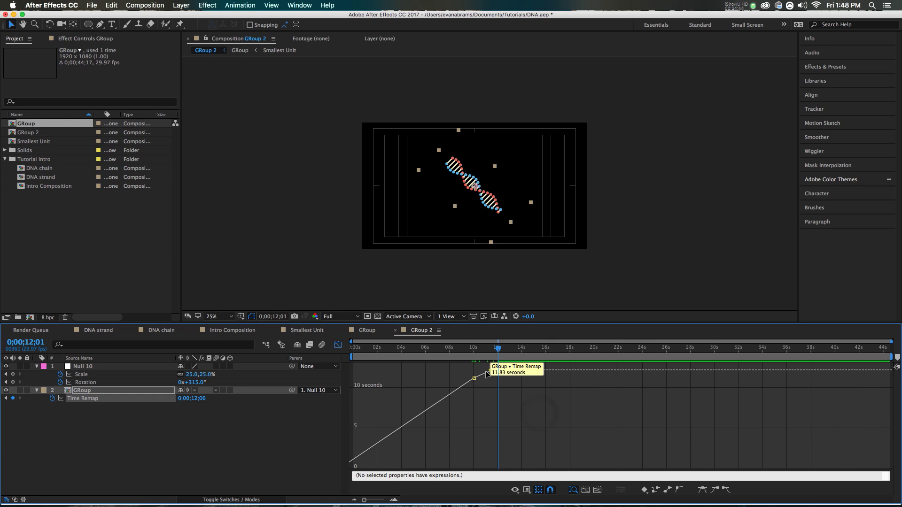
scroll(486, 374, "up", 3)
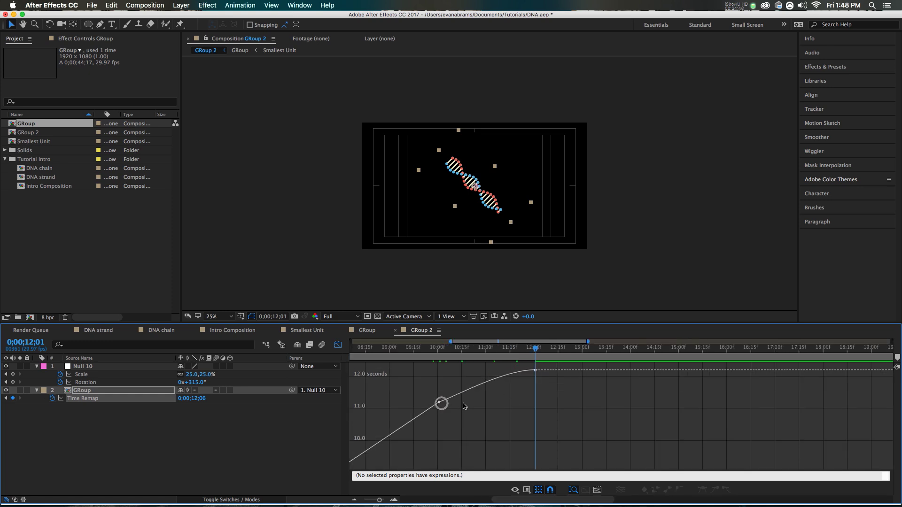
left_click(439, 402)
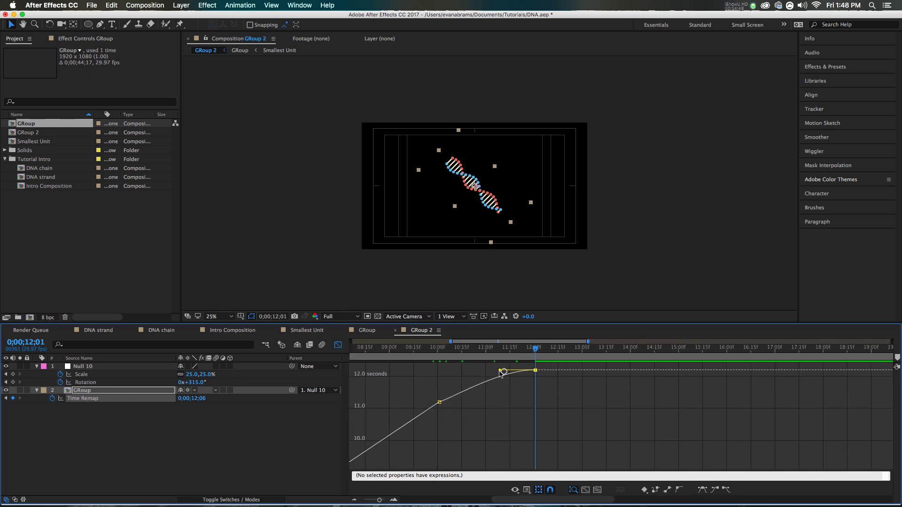
left_click_drag(501, 373, 483, 374)
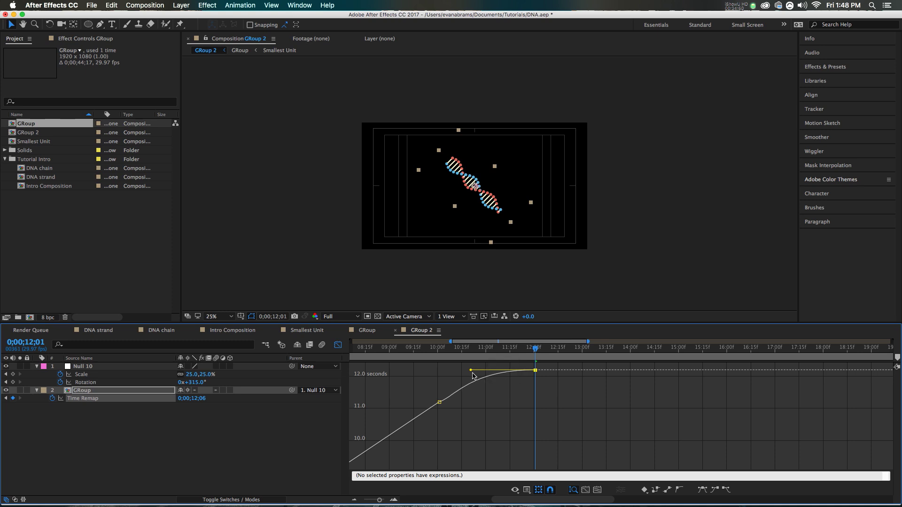
scroll(438, 407, "up", 3)
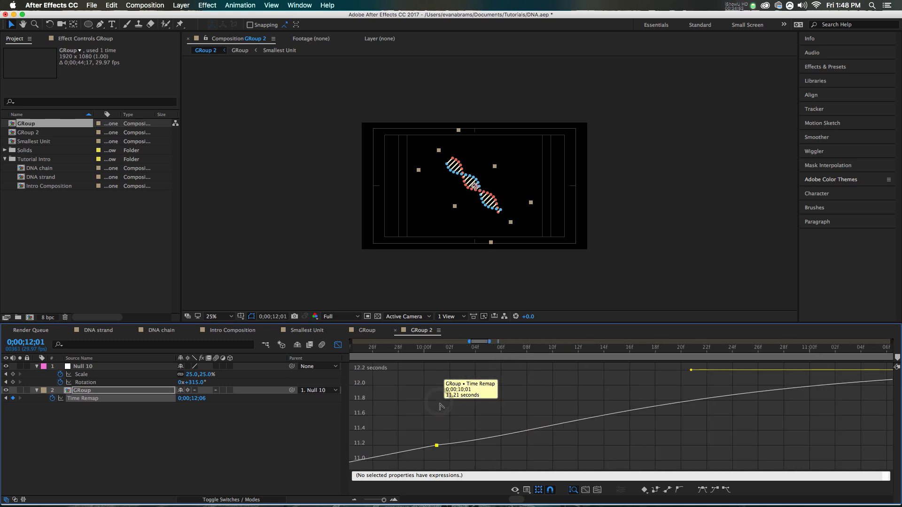
scroll(439, 451, "down", 3)
key("F3")
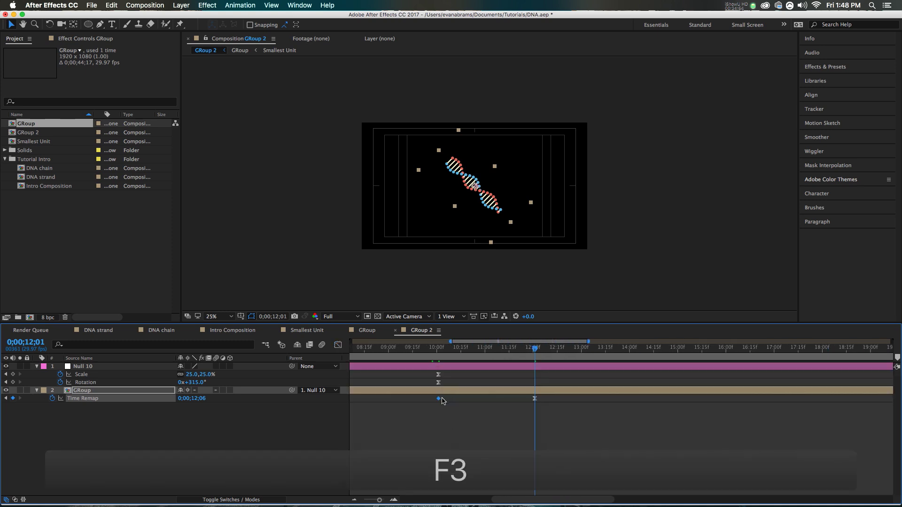
- In the speed graph, make the velocity of the Time Remap keyframe at 0;00;10;01 continuous, locking outgoing to incoming
key("F3")
left_click(539, 492)
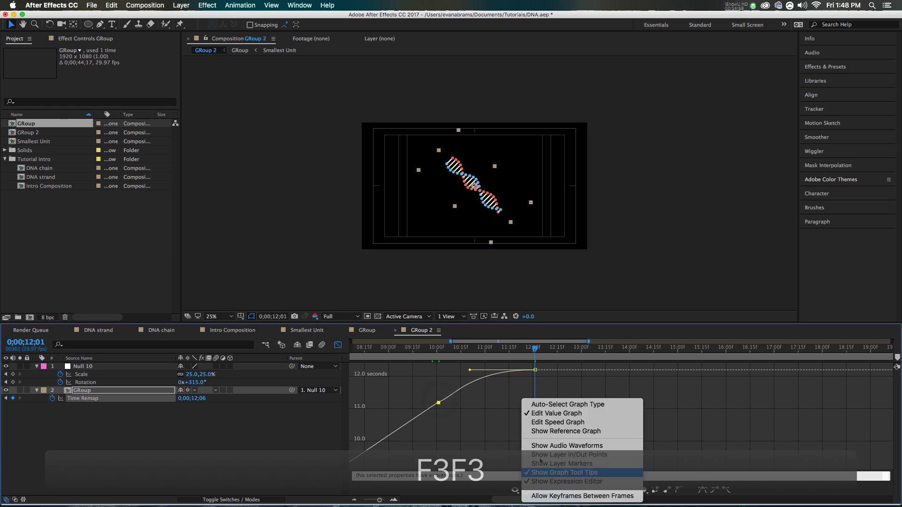
left_click(545, 421)
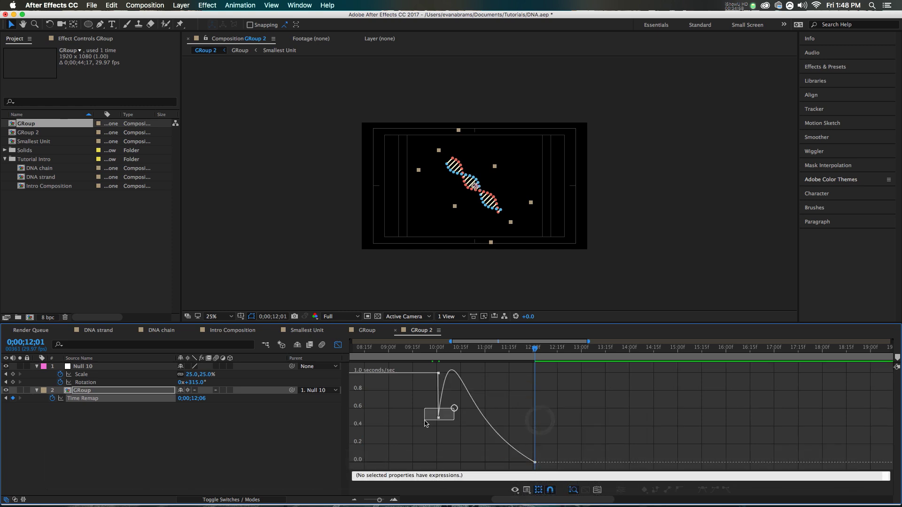
left_click_drag(438, 417, 439, 389)
double_click(439, 389)
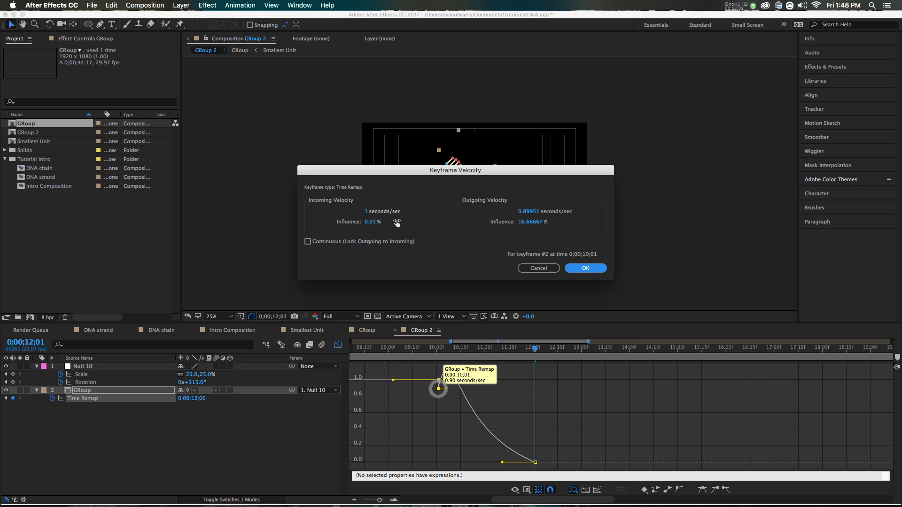
left_click(384, 242)
left_click(585, 270)
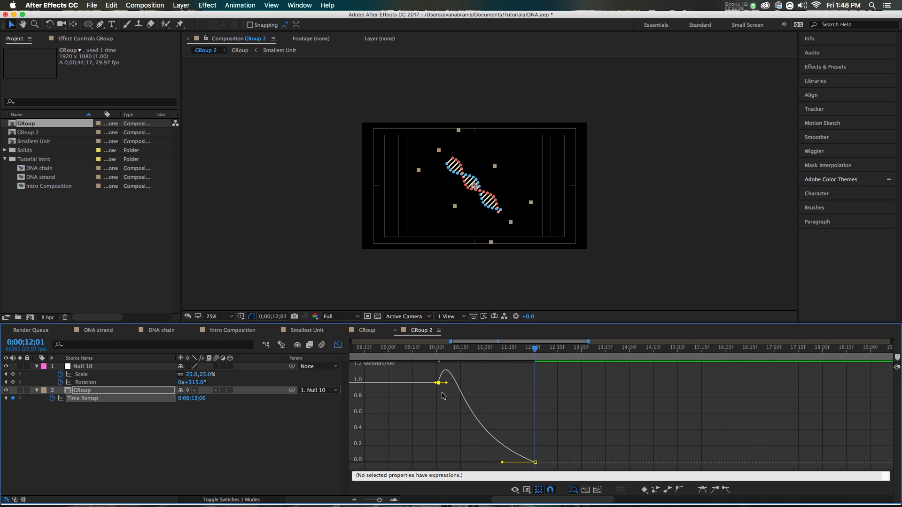
- Move the last Time Remap keyframe to 0;00;12;29 and adjust both keyframes' speed handles for a smooth deceleration
left_click_drag(445, 382, 459, 381)
key("super+z")
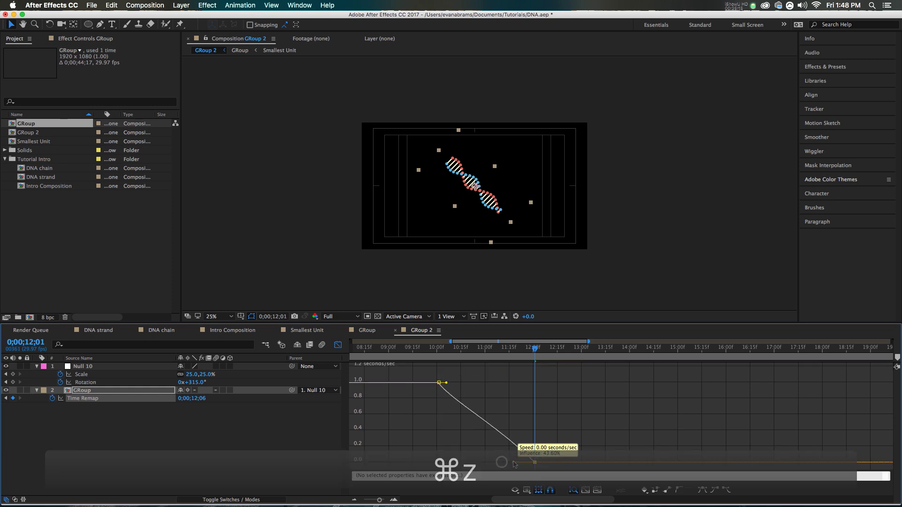
left_click_drag(511, 463, 580, 462)
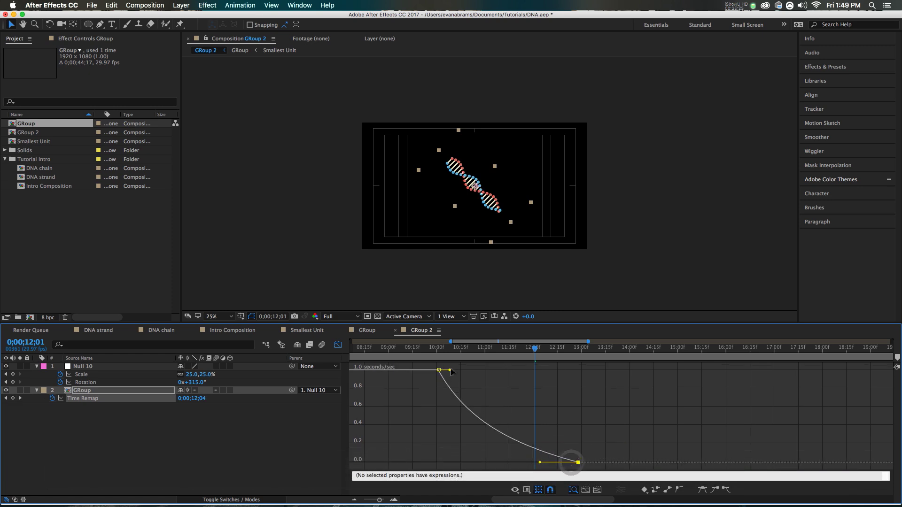
left_click_drag(448, 372, 469, 372)
left_click_drag(541, 460, 554, 461)
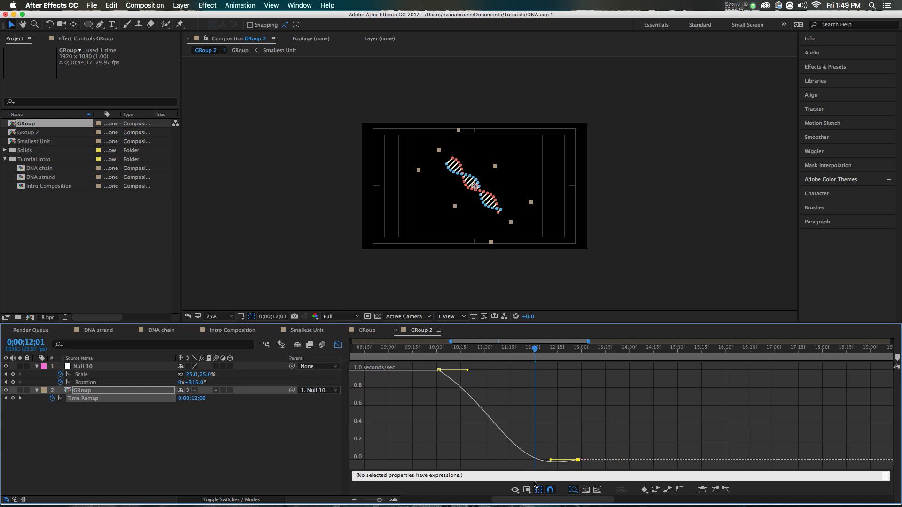
- Raise the last Time Remap keyframe's value to 0;00;12;14 in the value graph and preview the slowdown from 0;00;09;00
left_click(539, 490)
left_click(559, 355)
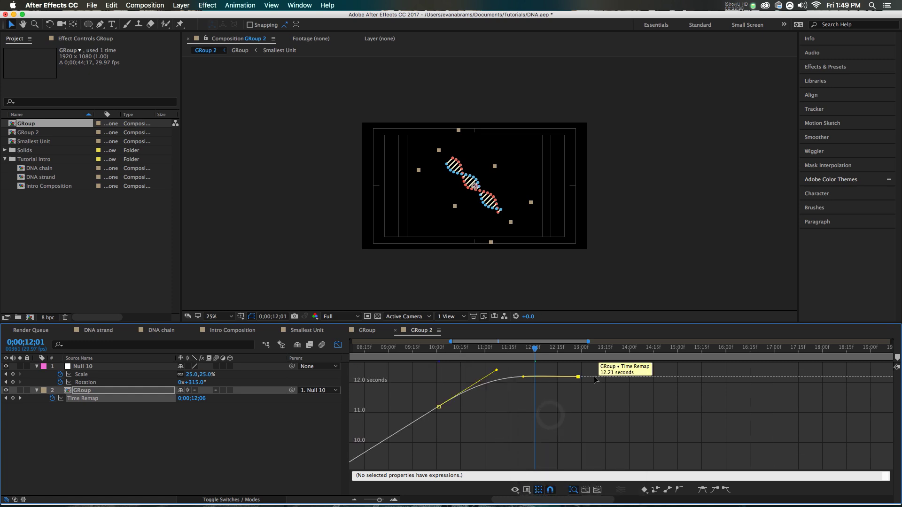
left_click_drag(578, 377, 580, 371)
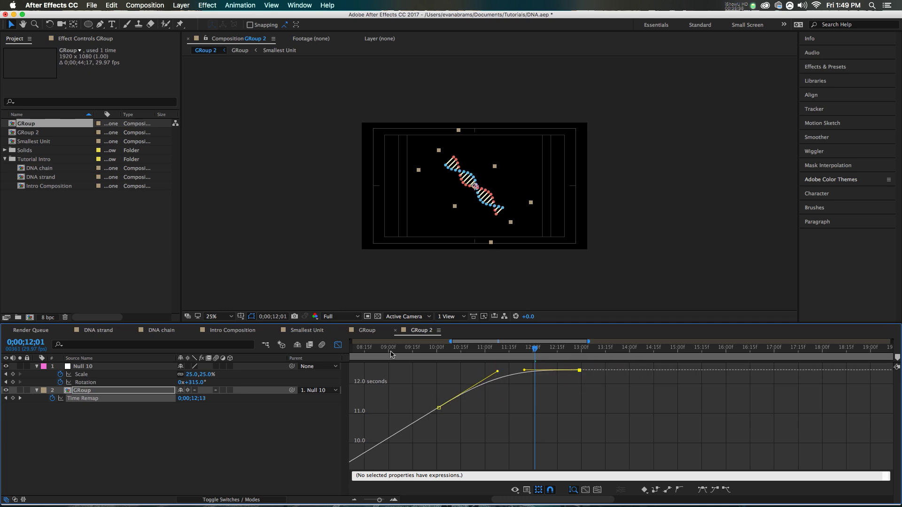
key("space")
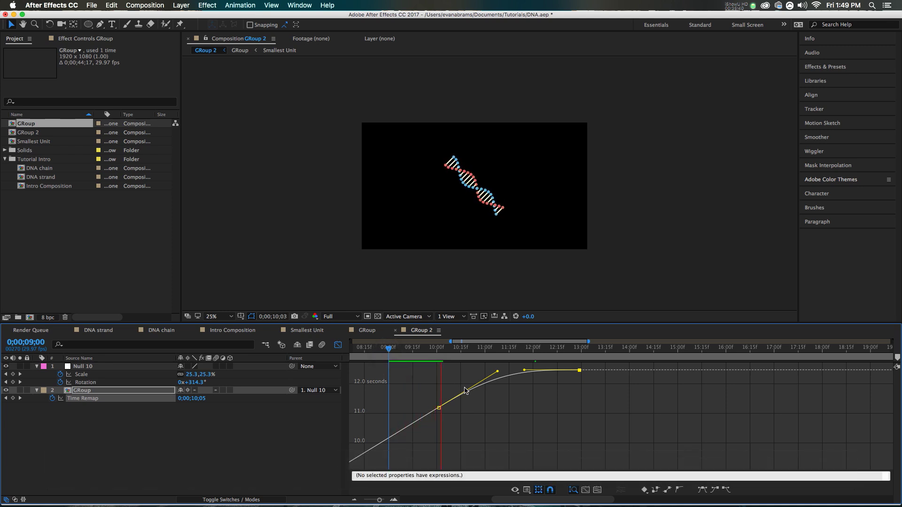
left_click_drag(453, 350, 580, 362)
key("minus")
key("minus")
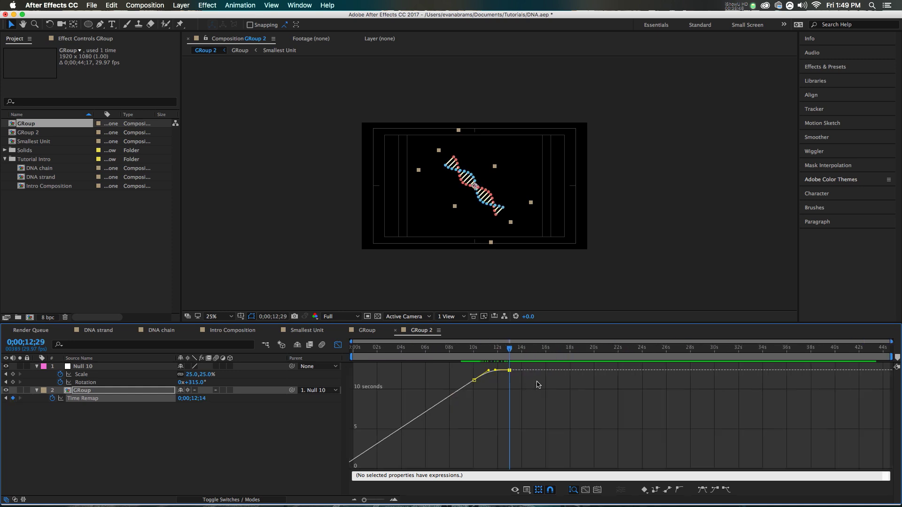
- Refine the curve handles between the two Time Remap keyframes for a softer slowdown, and return to the layer bar view
scroll(494, 374, "up", 2)
left_click(494, 374)
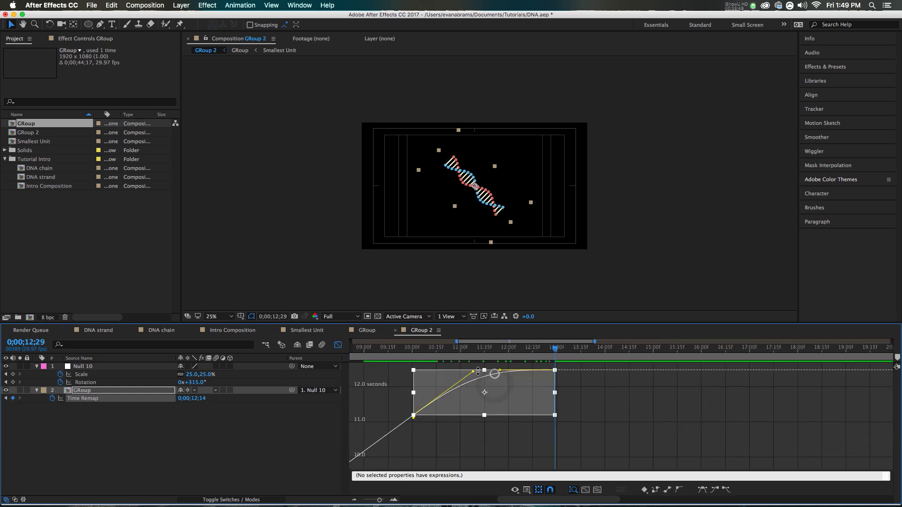
left_click(583, 384)
left_click_drag(567, 368, 458, 384)
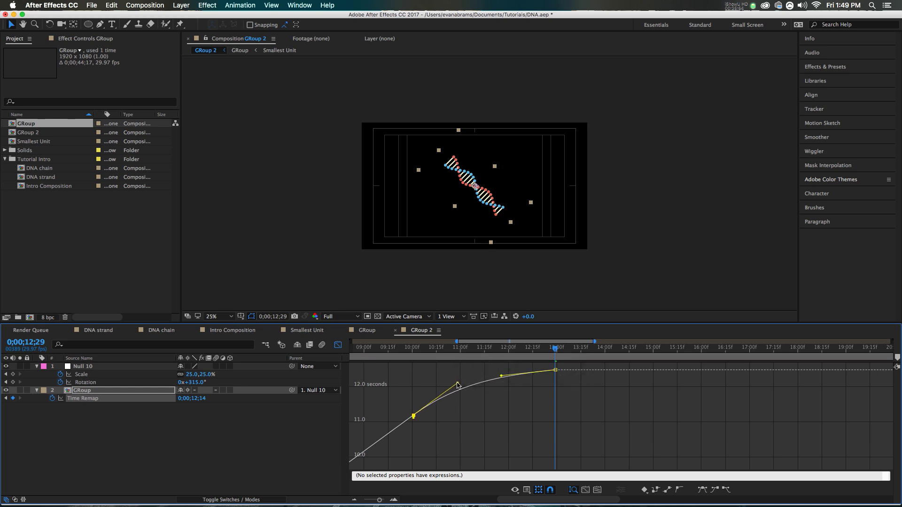
left_click(495, 394)
key("semicolon")
key("shift+F3")
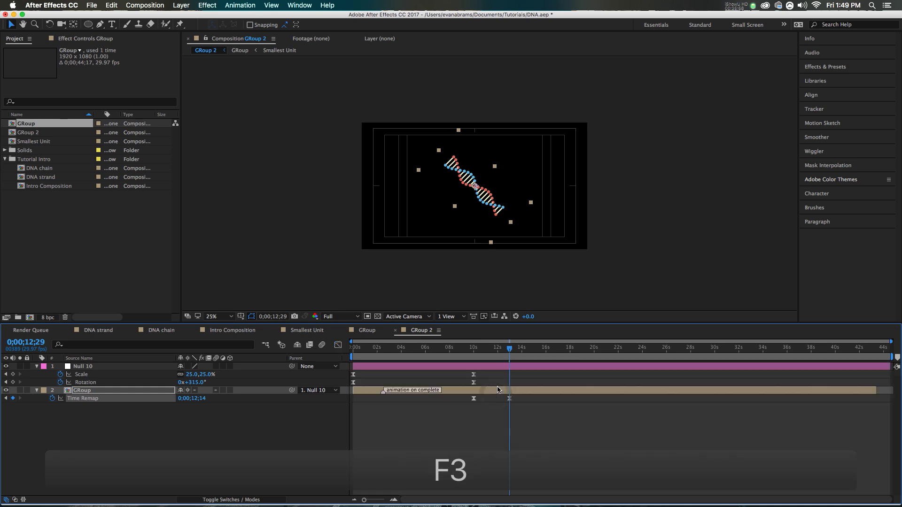
- End GRoup 2's work area at the last Time Remap keyframe and preview the animation at 50% magnification
left_click(527, 423)
left_click_drag(407, 350, 509, 357)
left_click_drag(509, 358, 510, 355)
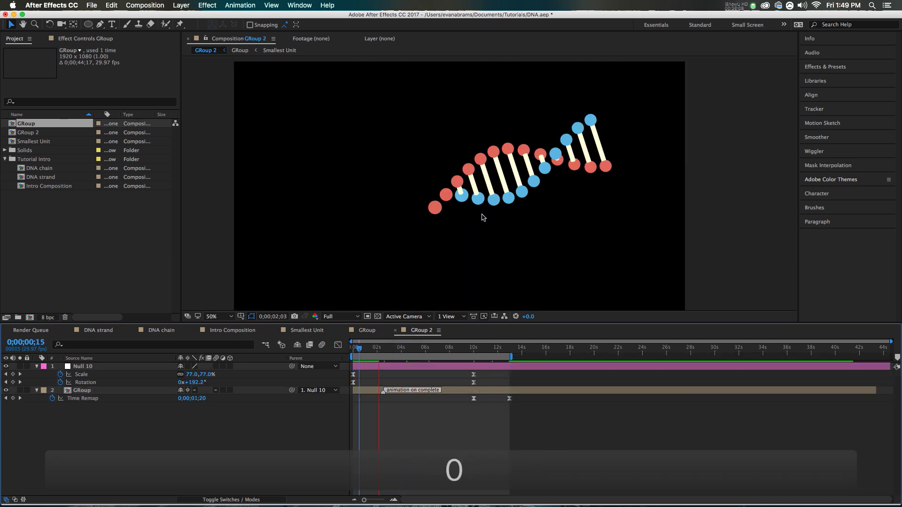